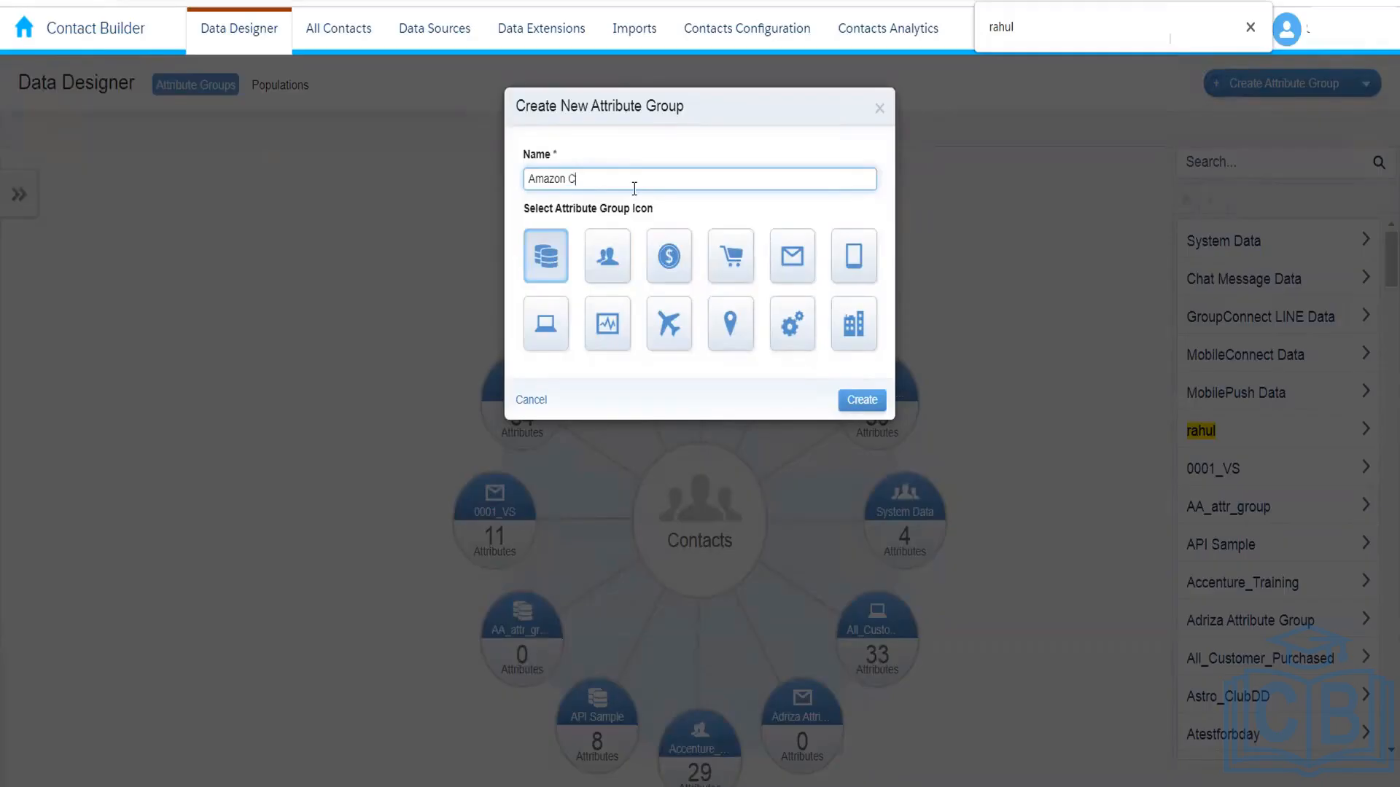
- Name the new attribute group "Amazon Customer Data Model" and create it with the default database icon
text(ust)
text(omer Data Model)
click(861, 403)
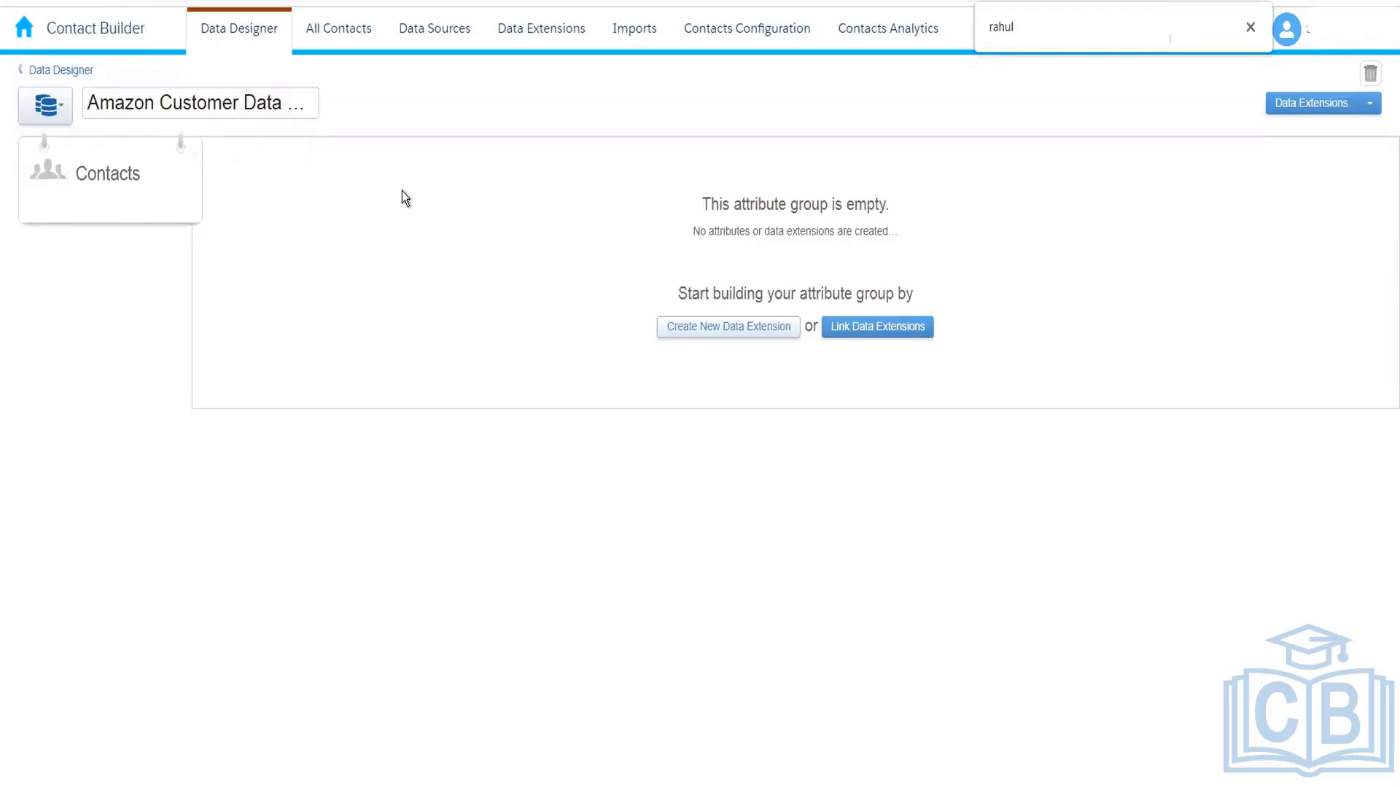
- Start linking a data extension to the empty attribute group and choose Amazon_Customers from the trainer's 004 folder under Data Extensions
click(890, 339)
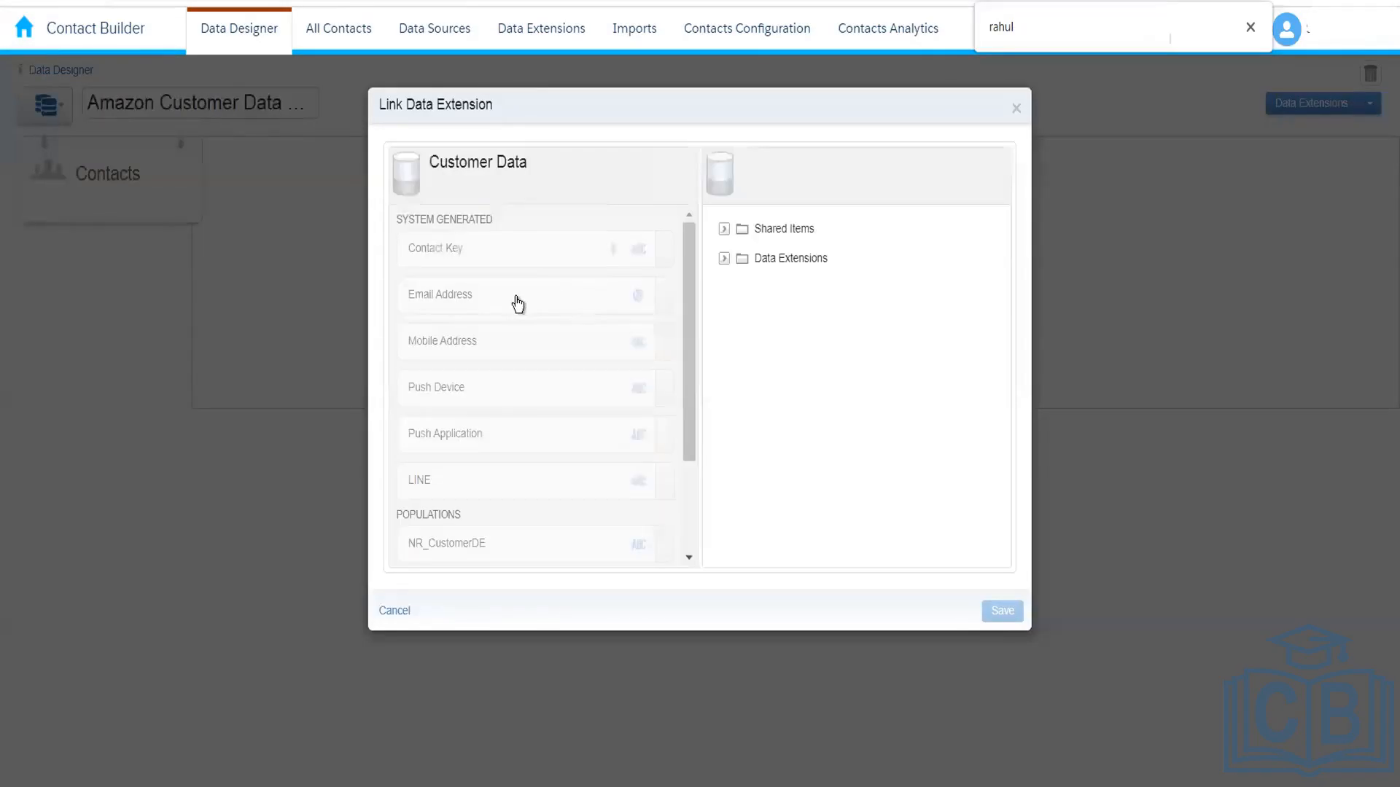
click(724, 258)
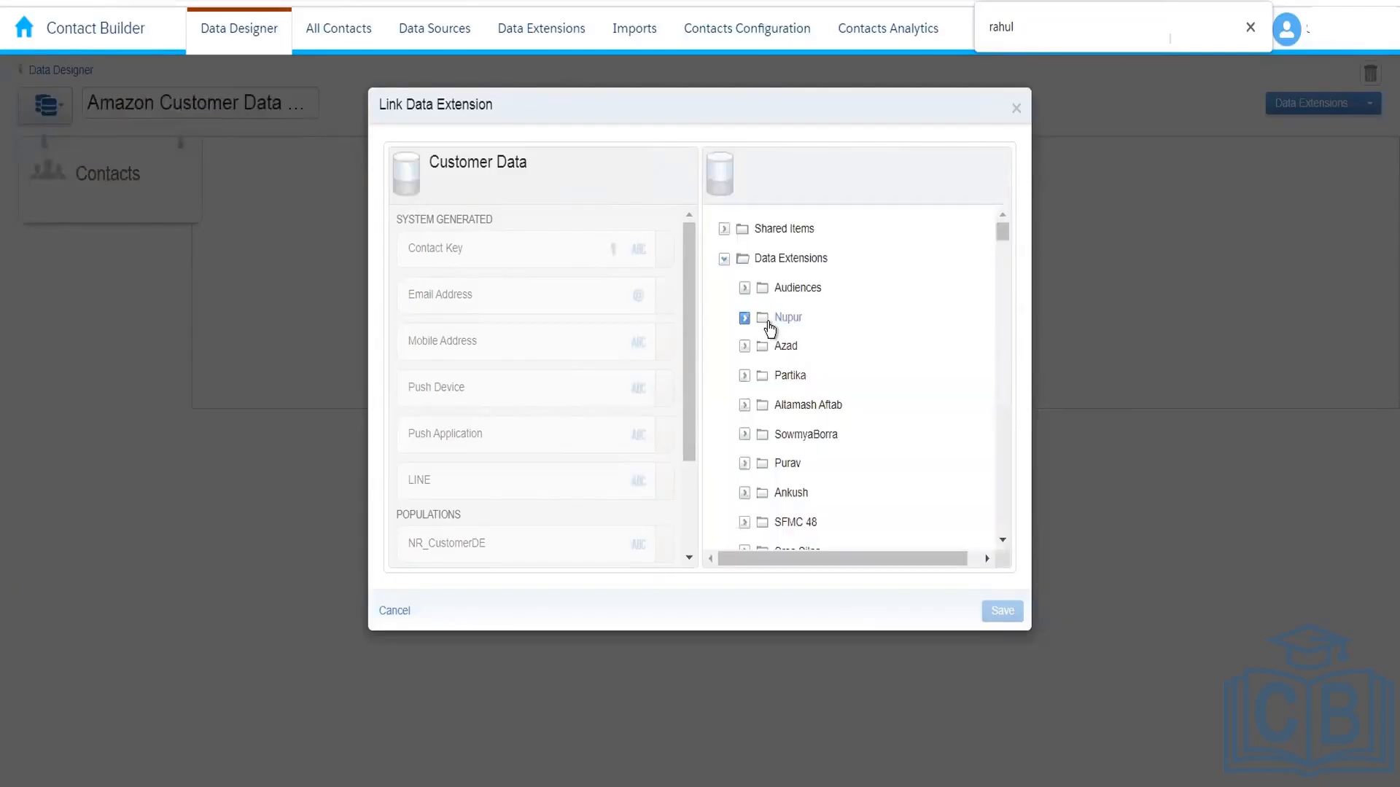
key(ctrl+f)
text(rahul)
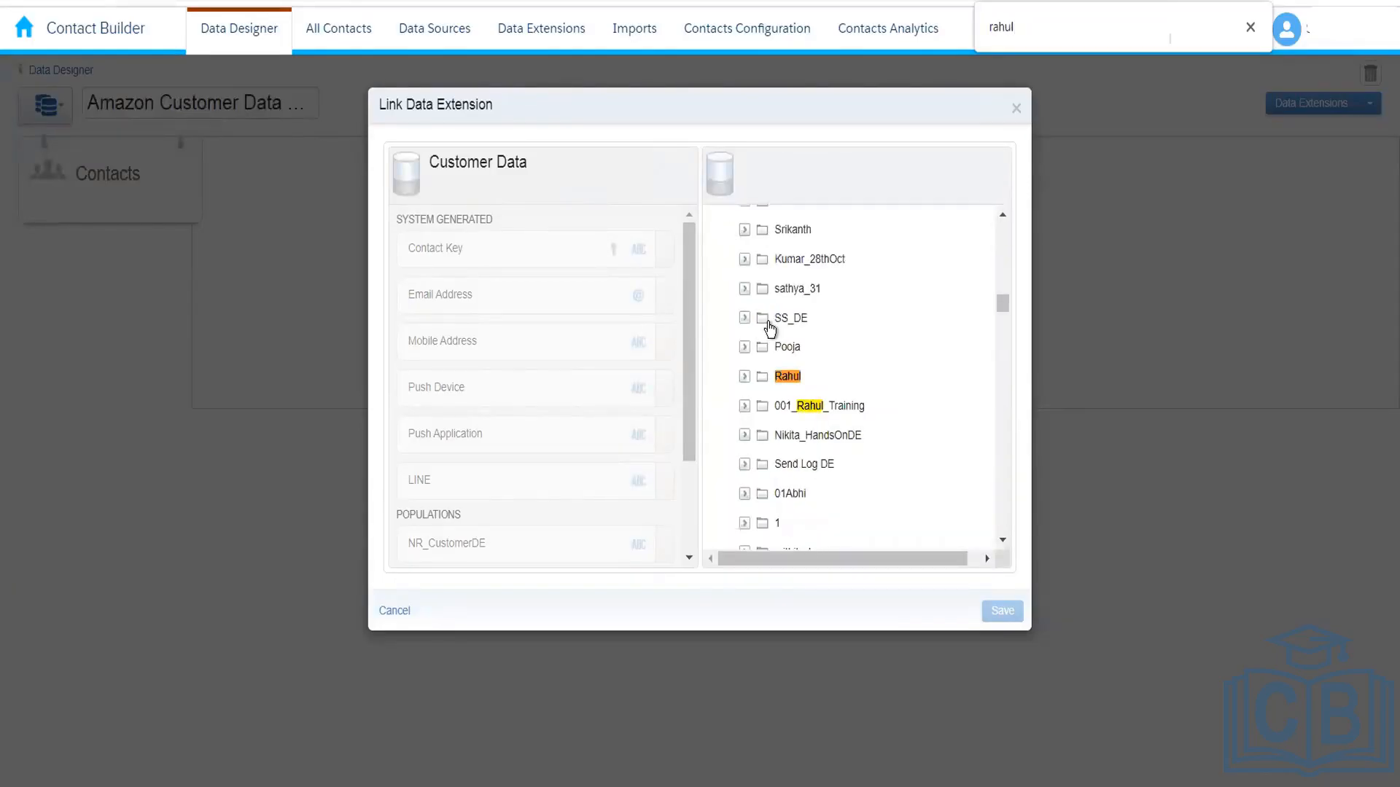
key(Return)
key(Return)
key(Return)
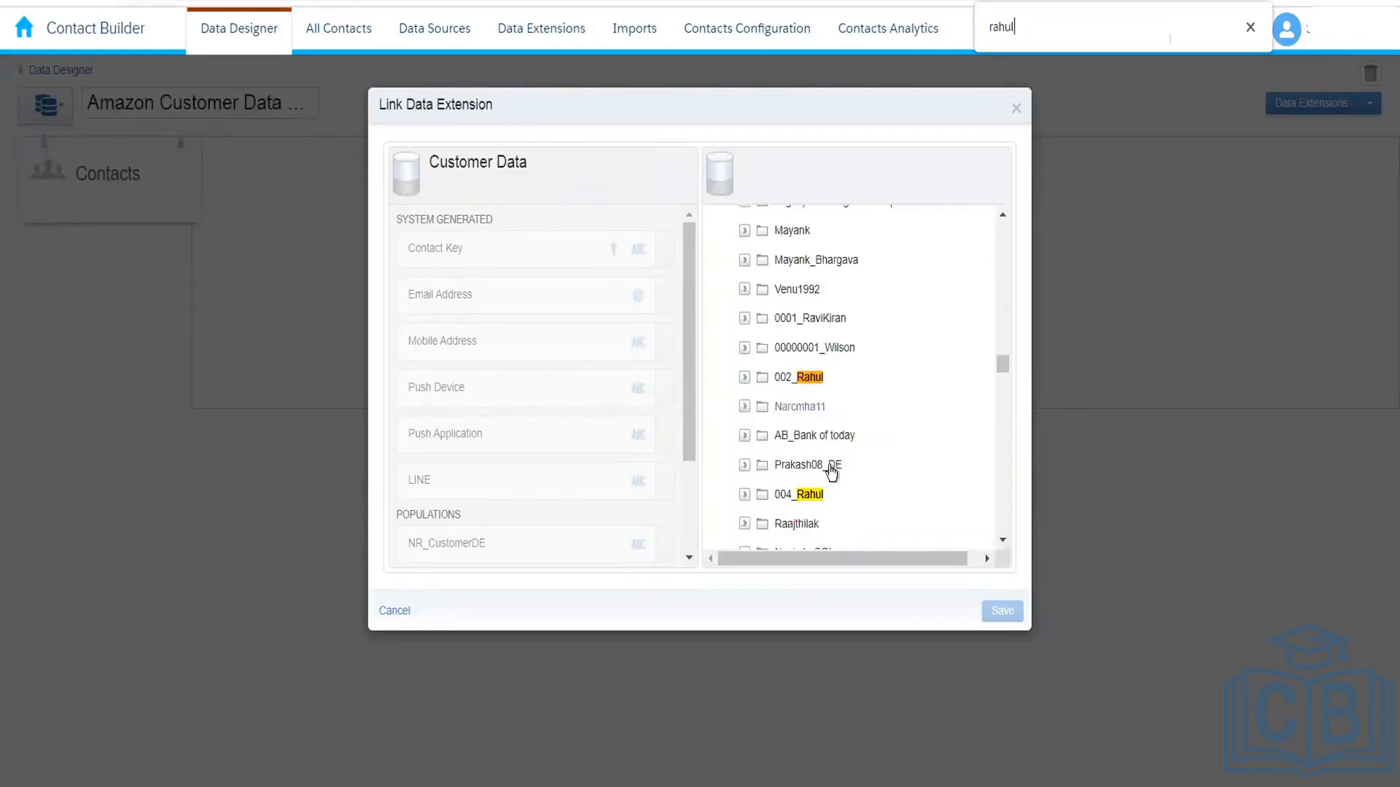
click(862, 496)
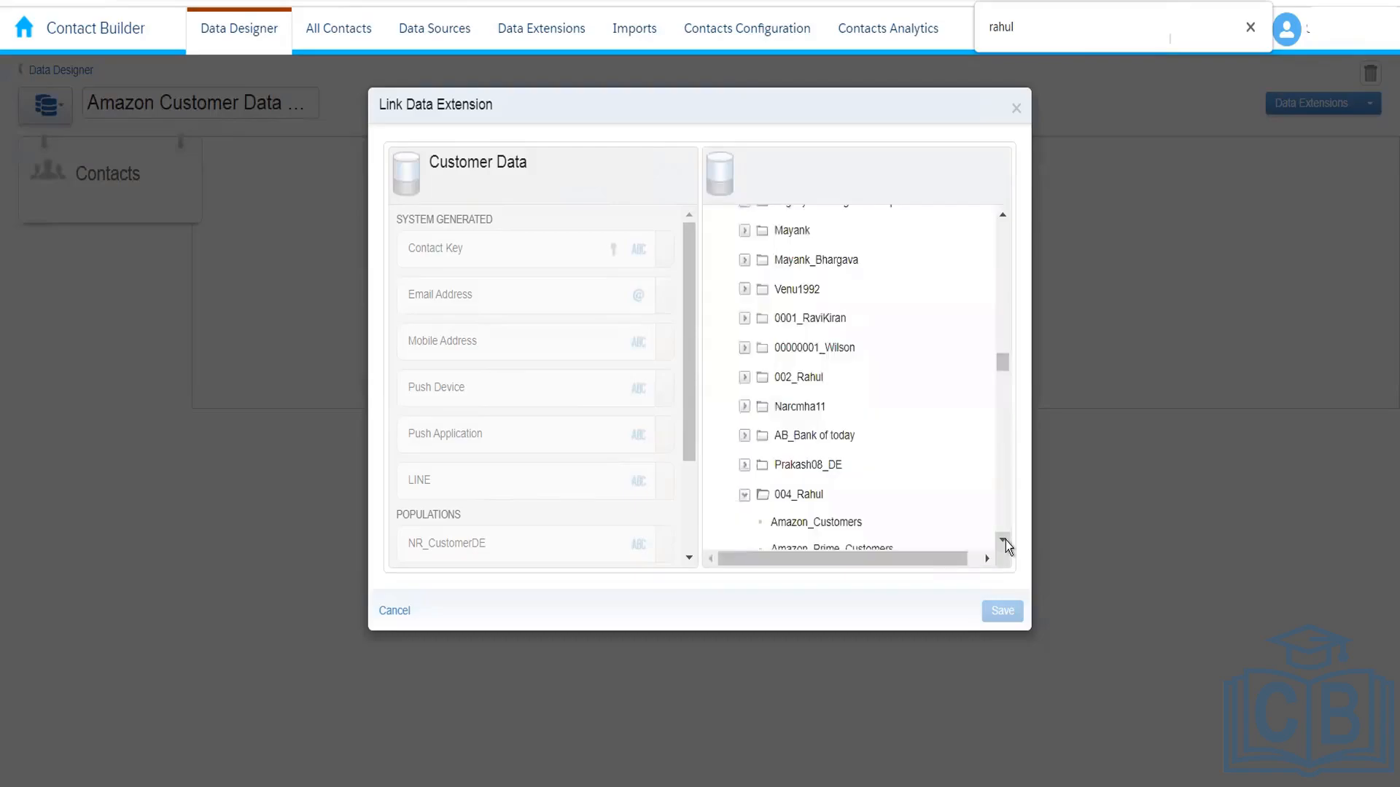
click(1003, 540)
click(1003, 540)
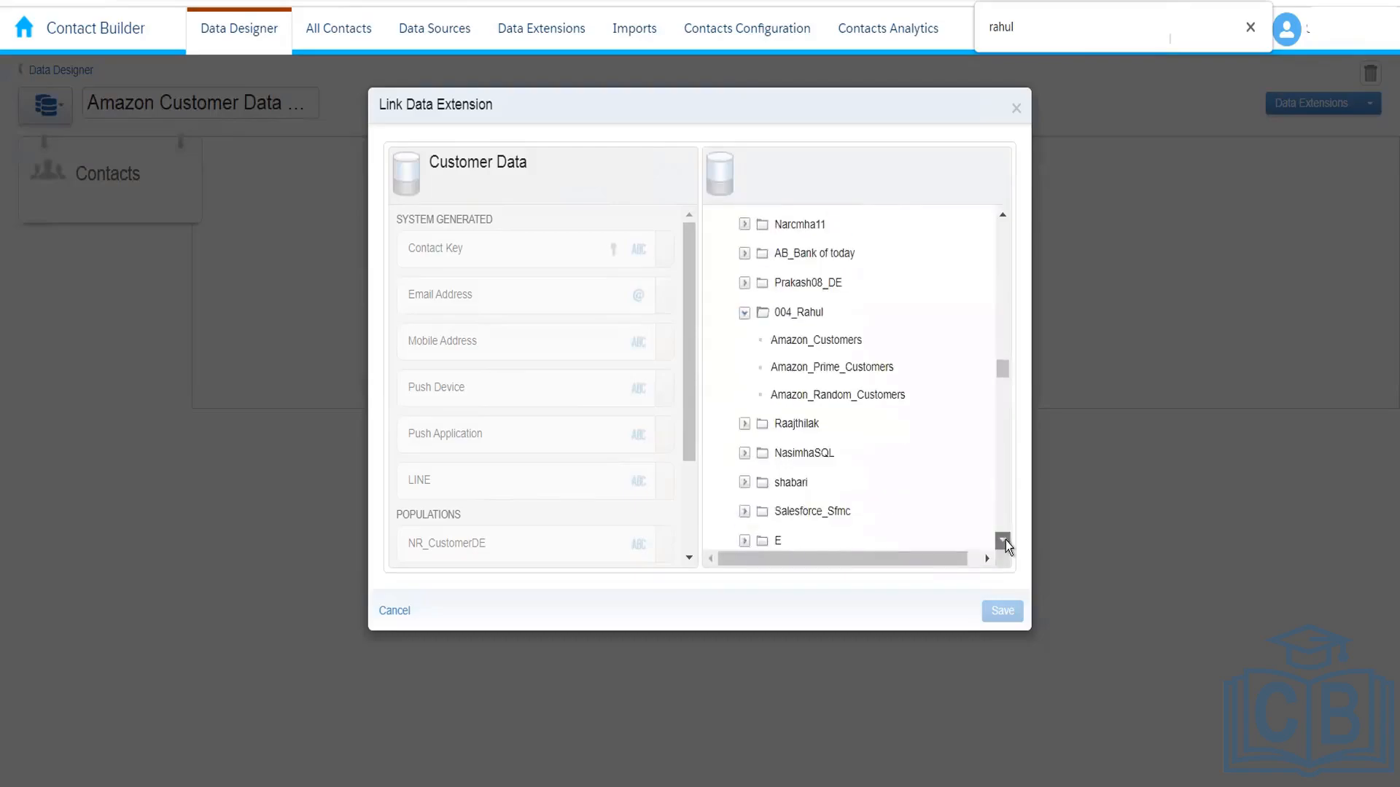
click(829, 339)
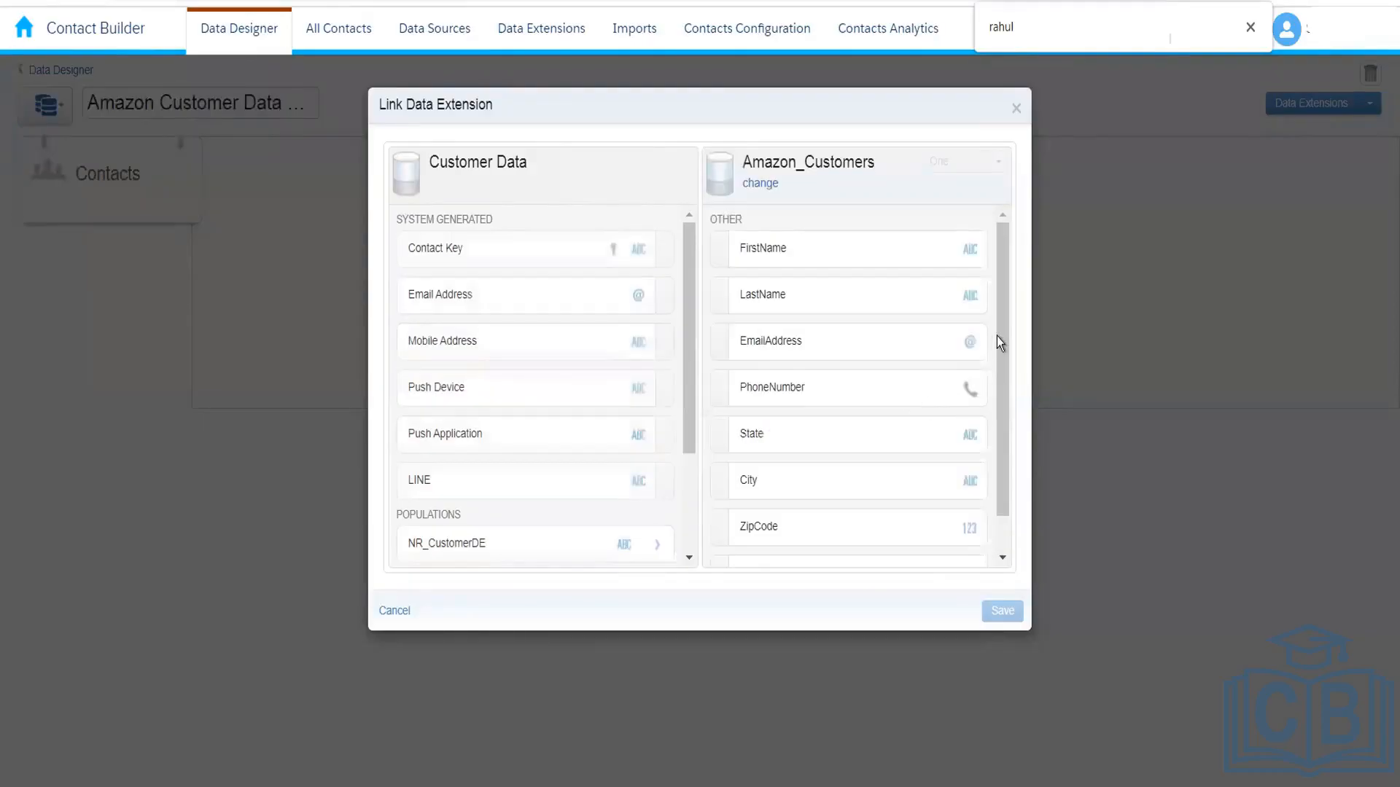
- Link the CustomerId attribute of Amazon_Customers to Contact Key, save the link and confirm the data model change
drag(1003, 339, 1004, 423)
scroll(1004, 423, up, 2)
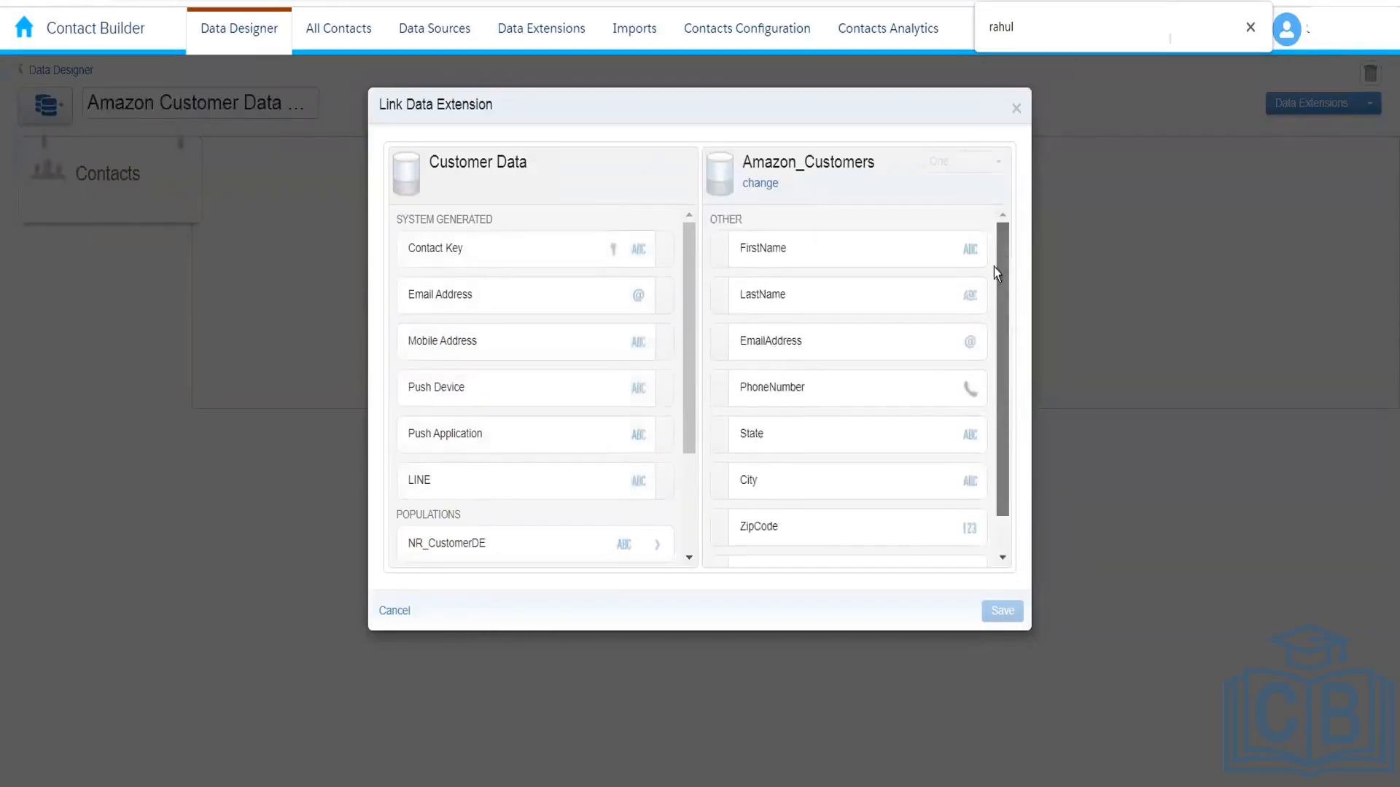
scroll(1004, 411, down, 1)
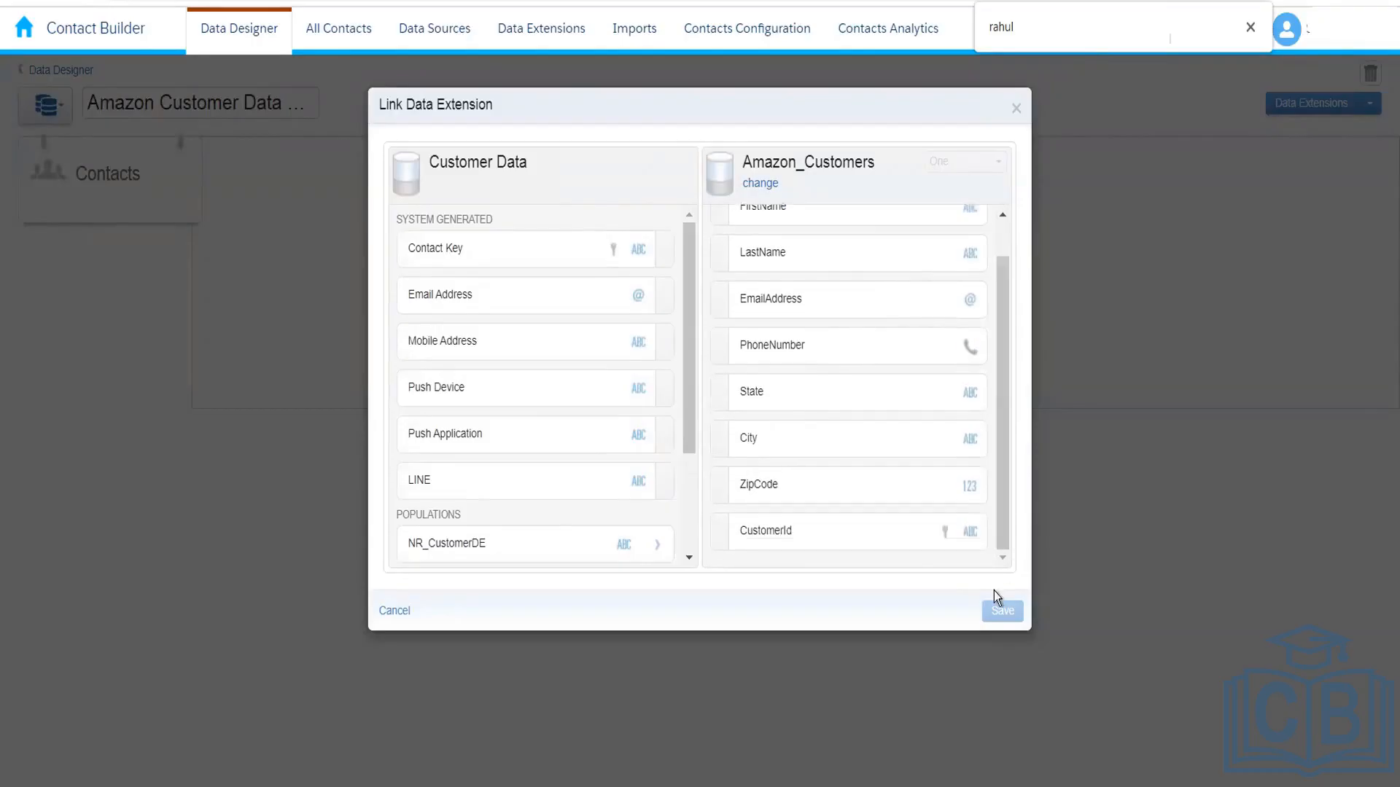
click(869, 536)
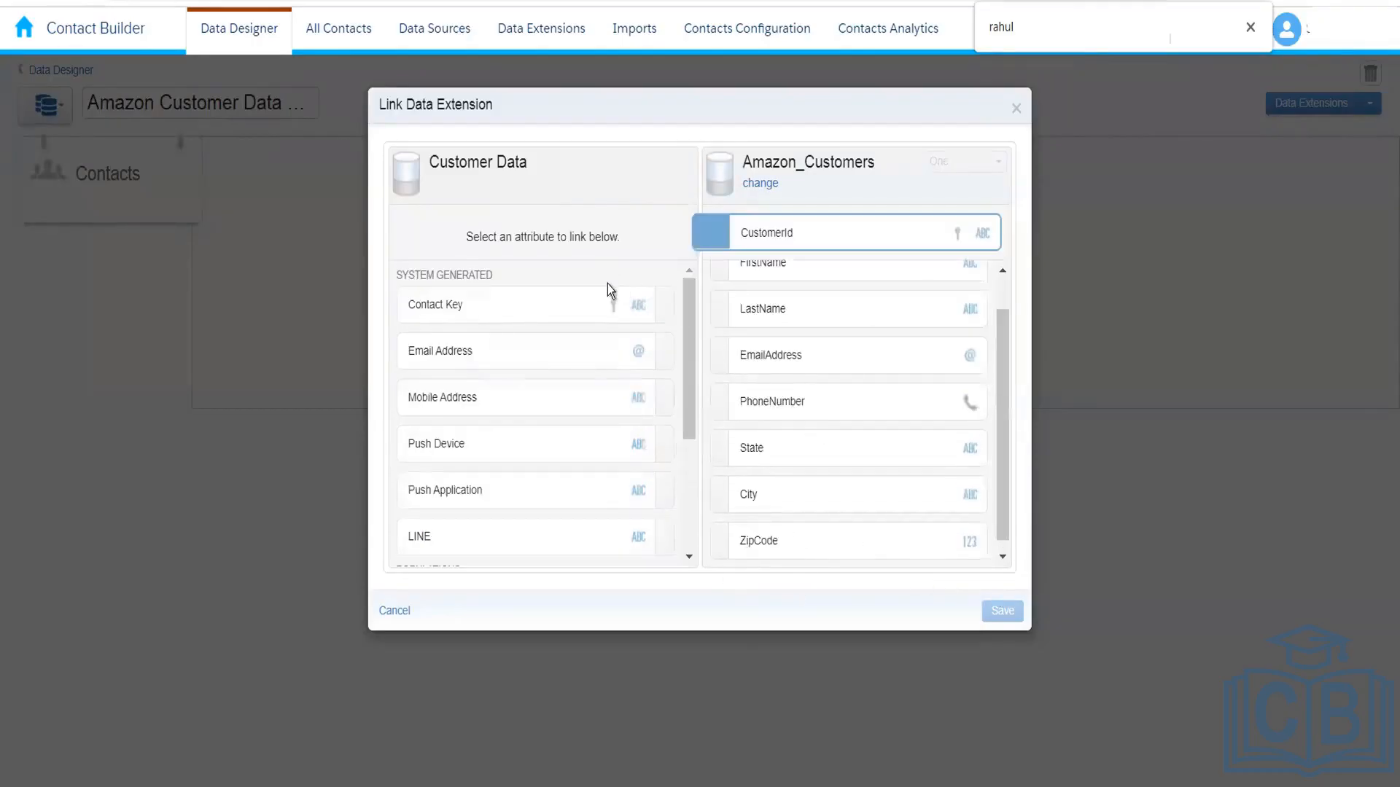
click(614, 313)
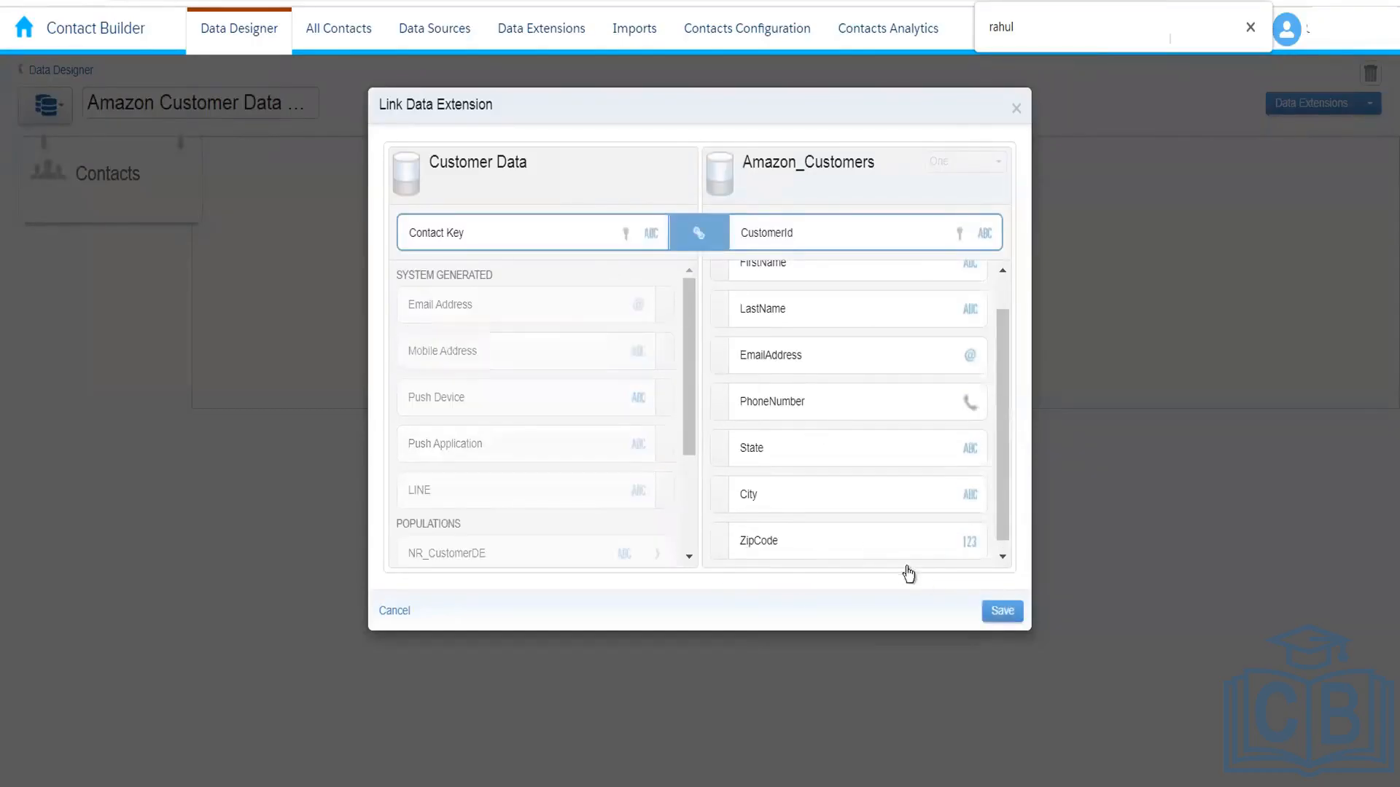
click(998, 613)
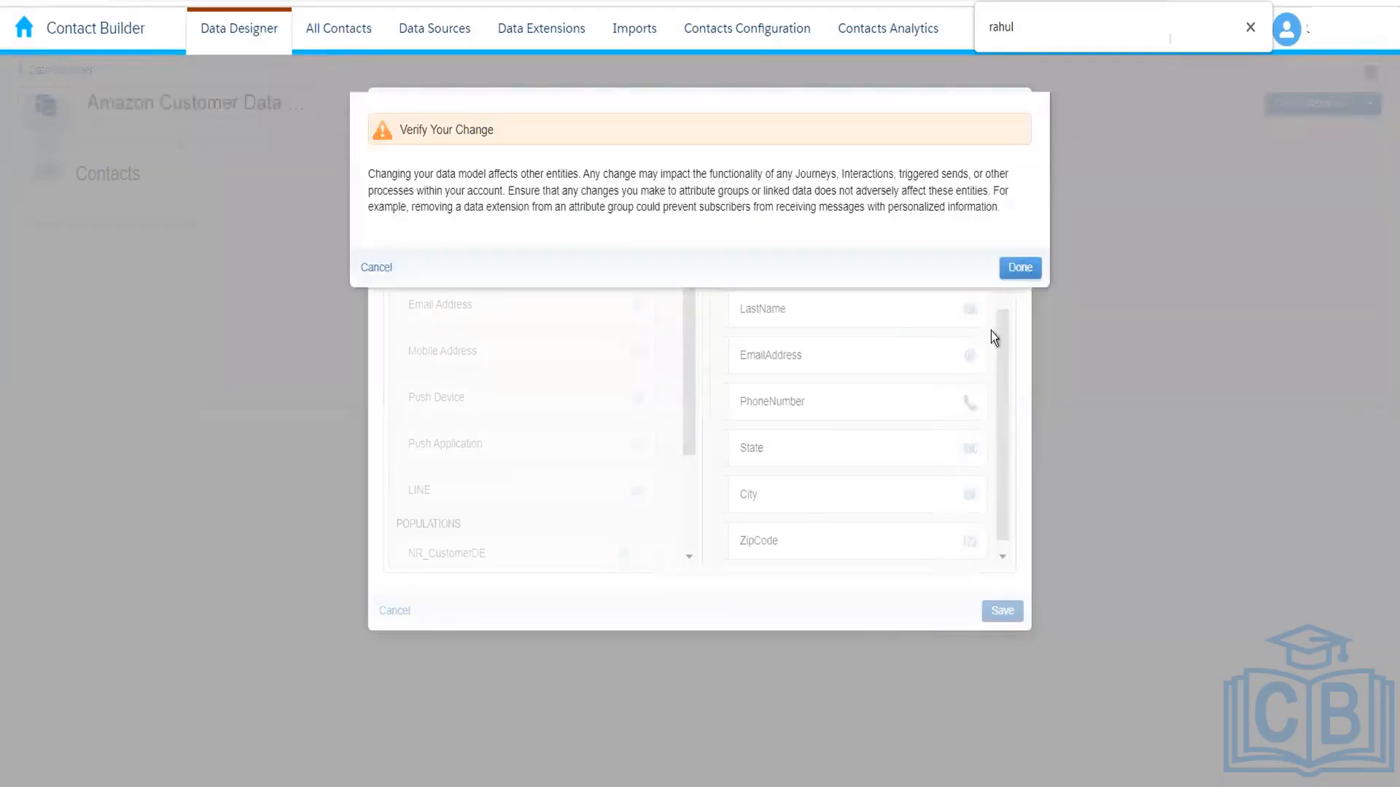
click(1020, 268)
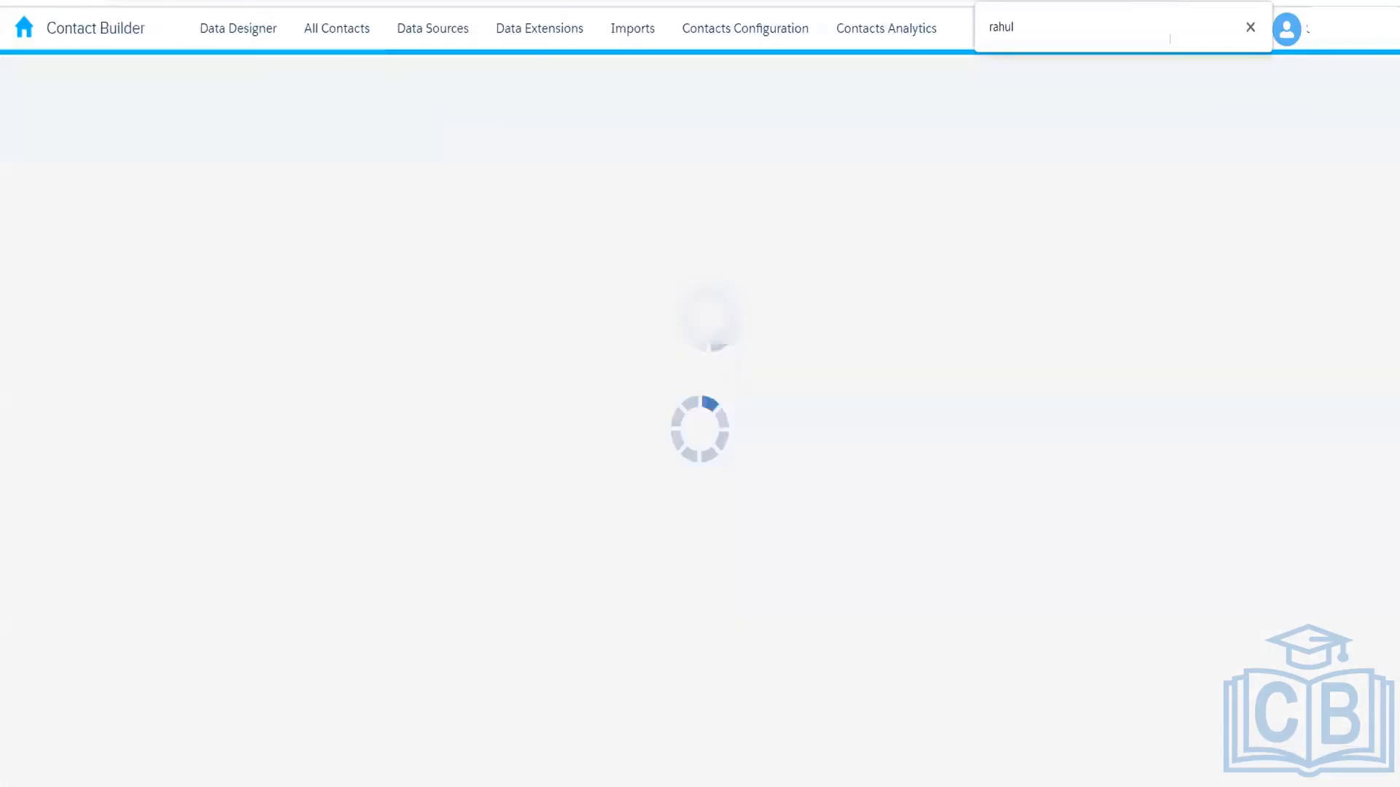
- Duplicate the Contact Builder browser tab and return to the attribute group in the original tab
right_click(328, 1)
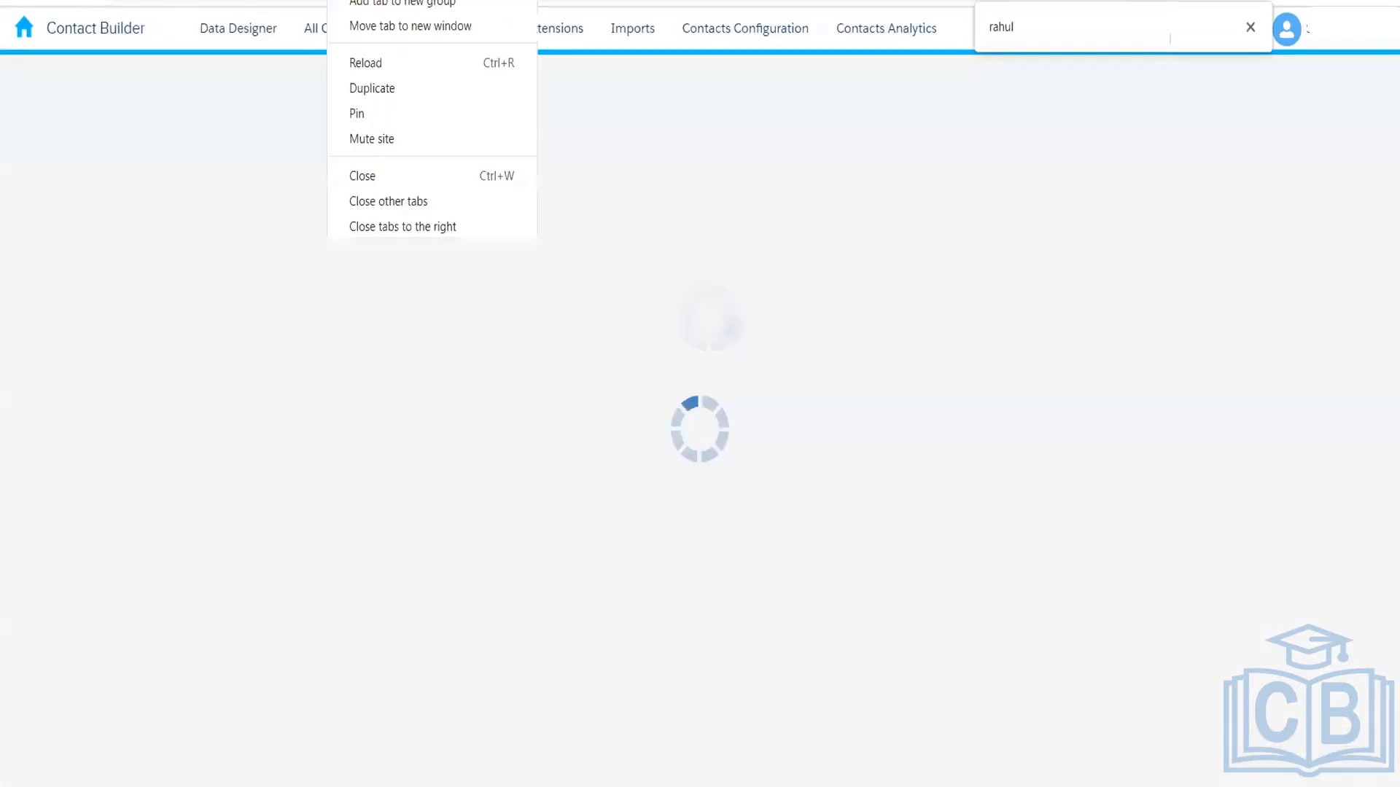
click(397, 88)
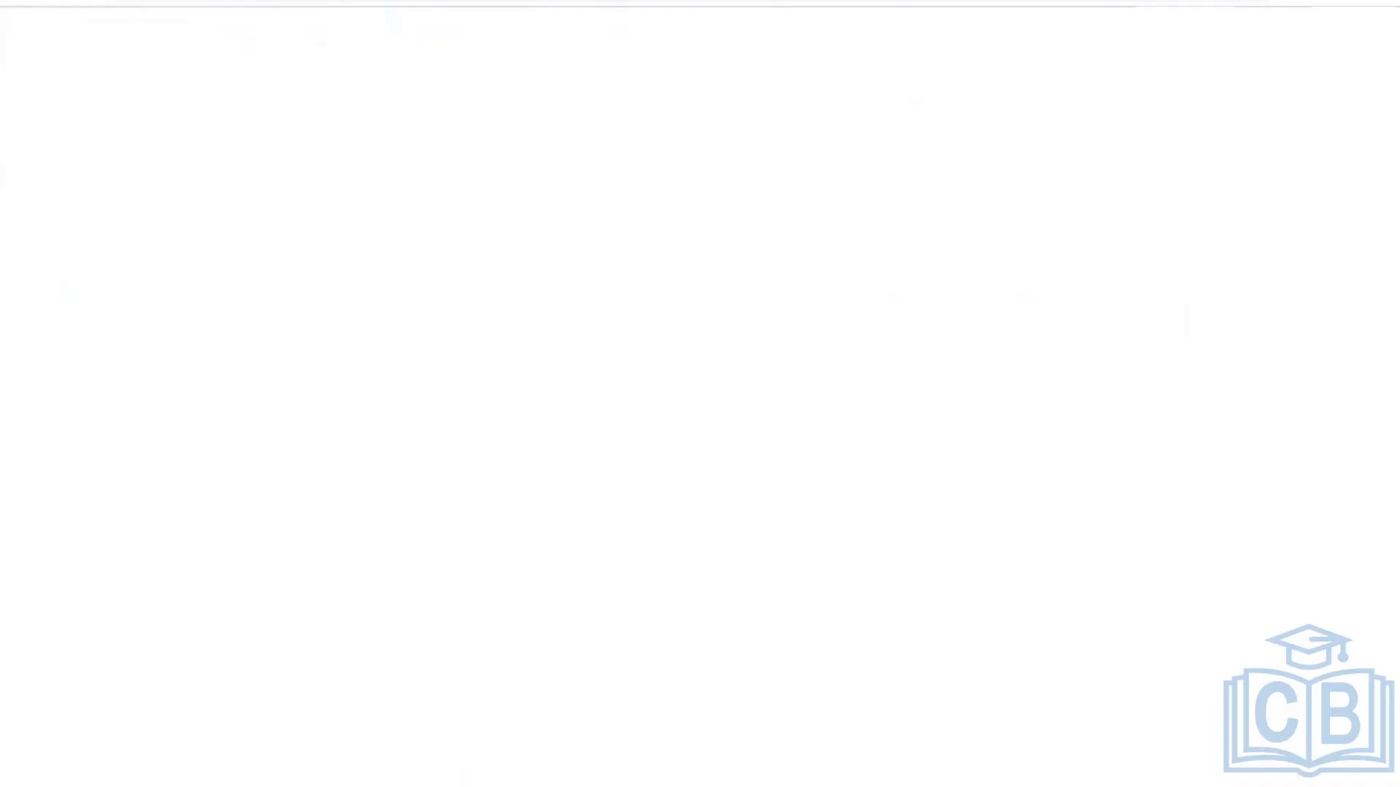
key(ctrl+shift+Tab)
key(ctrl+Tab)
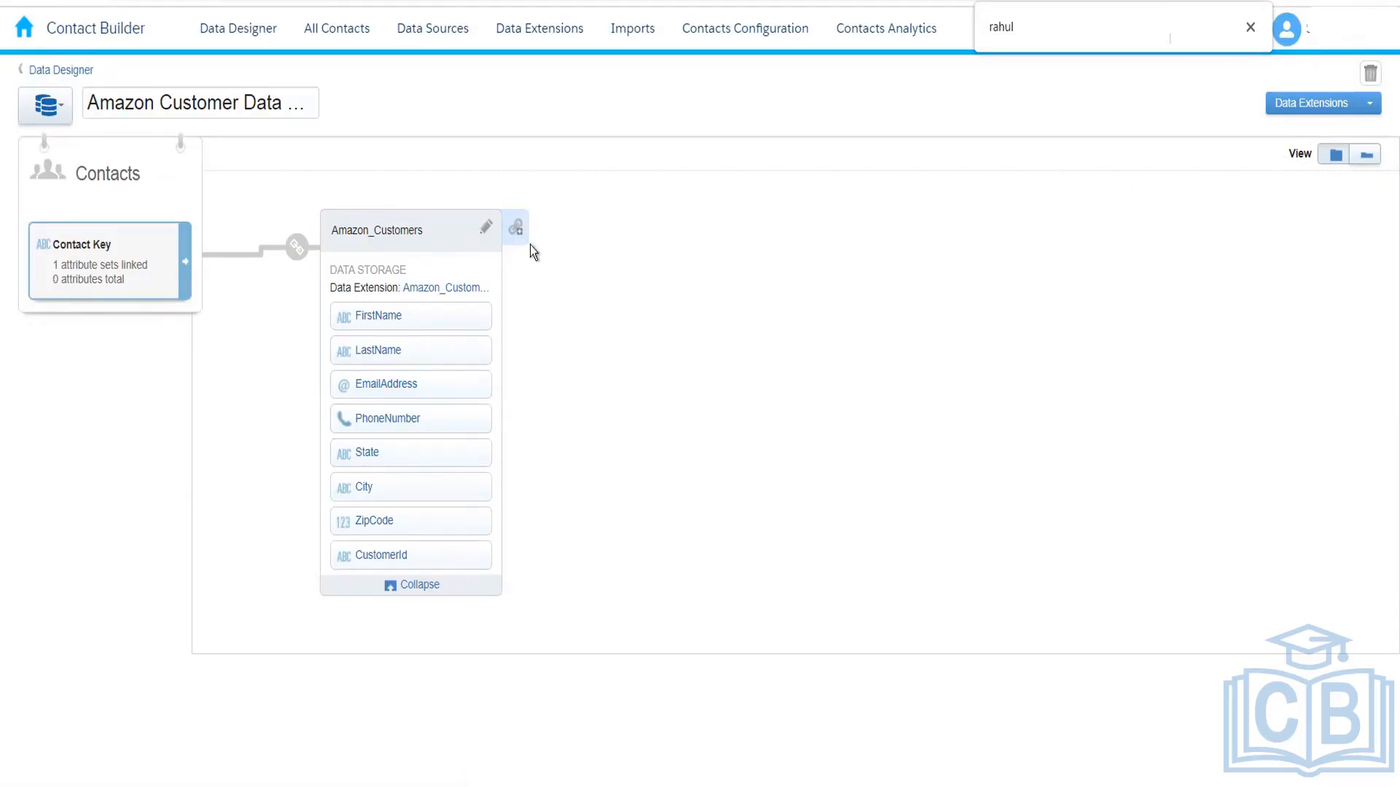
- Open the dialog for linking another data extension to Amazon_Customers and close it without linking anything
click(517, 229)
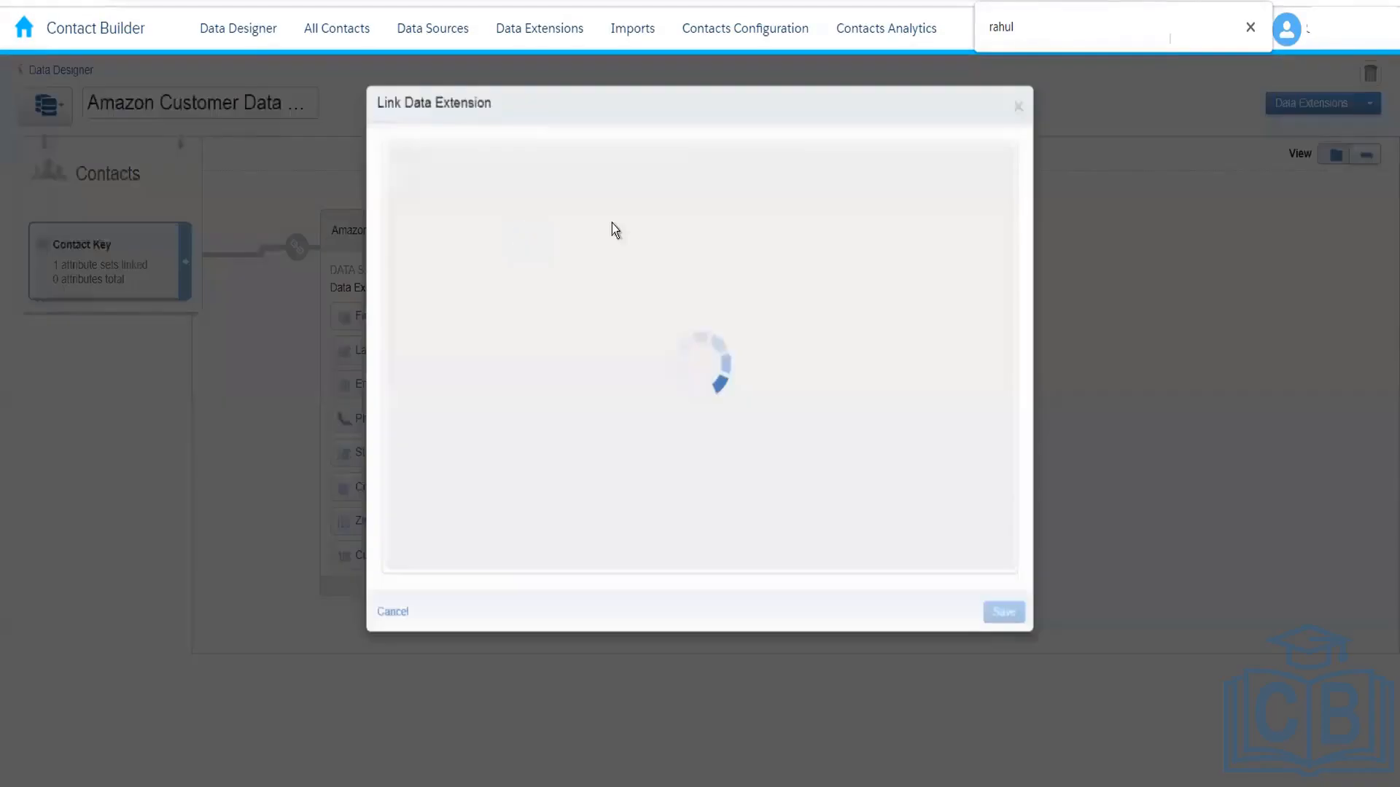
click(1015, 109)
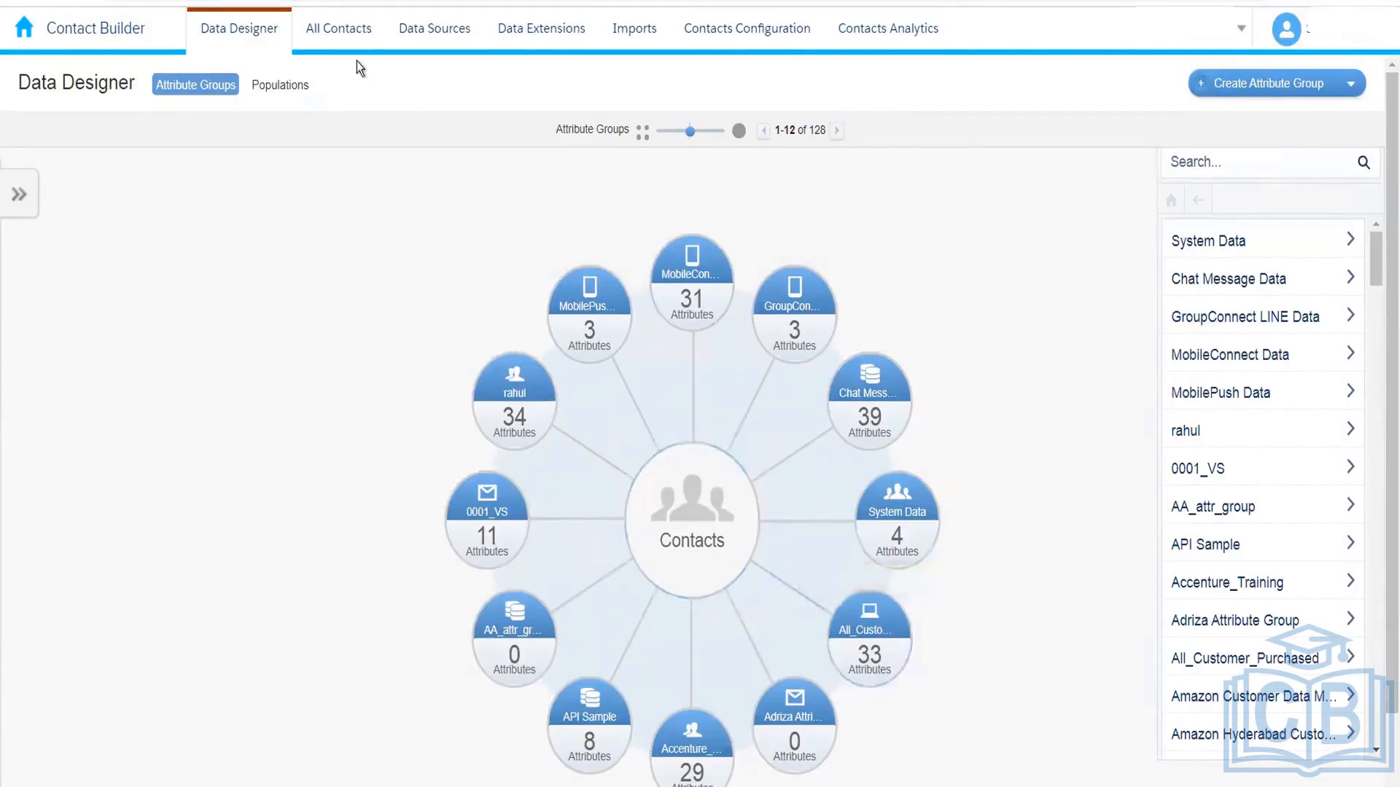
- Show the All Contacts list and filter it by the Email channel
click(339, 28)
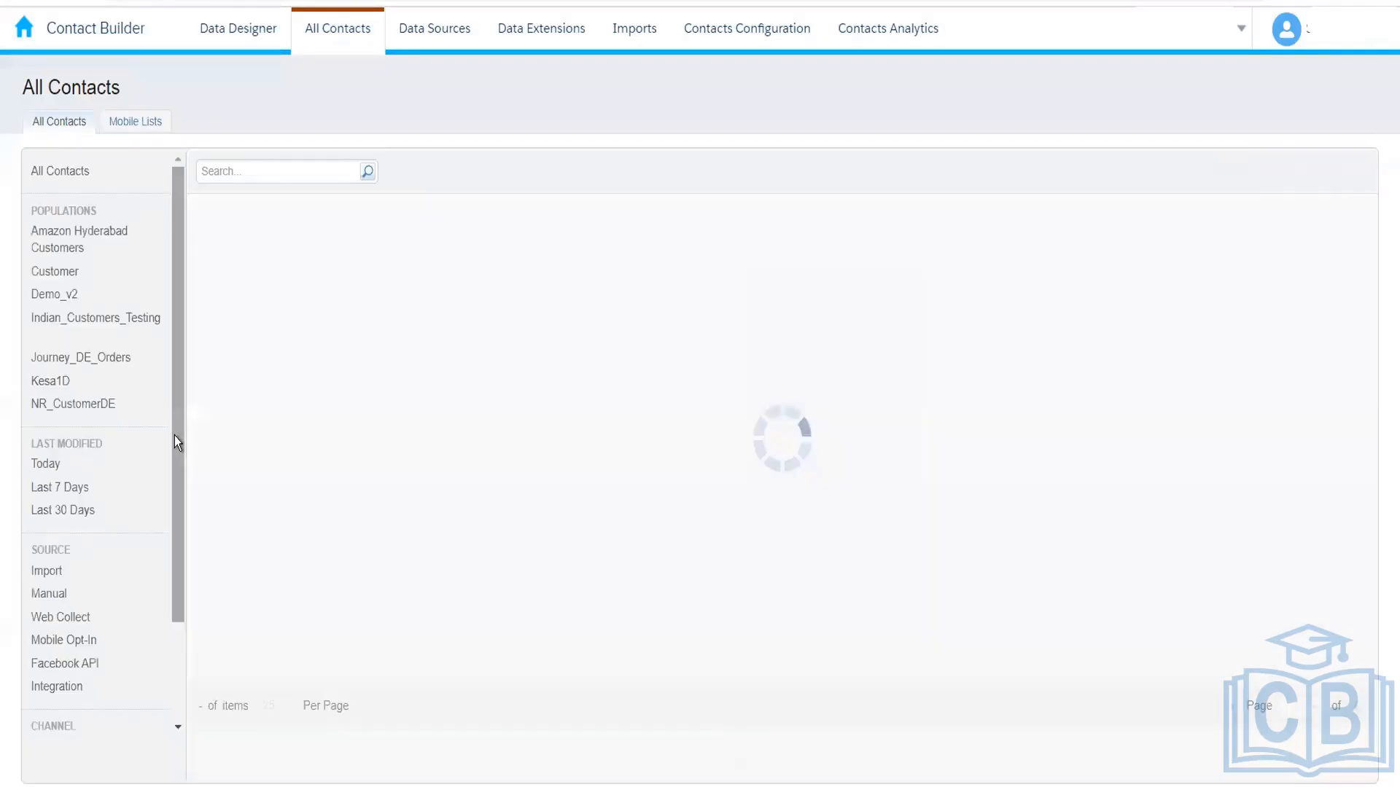
drag(174, 435, 178, 583)
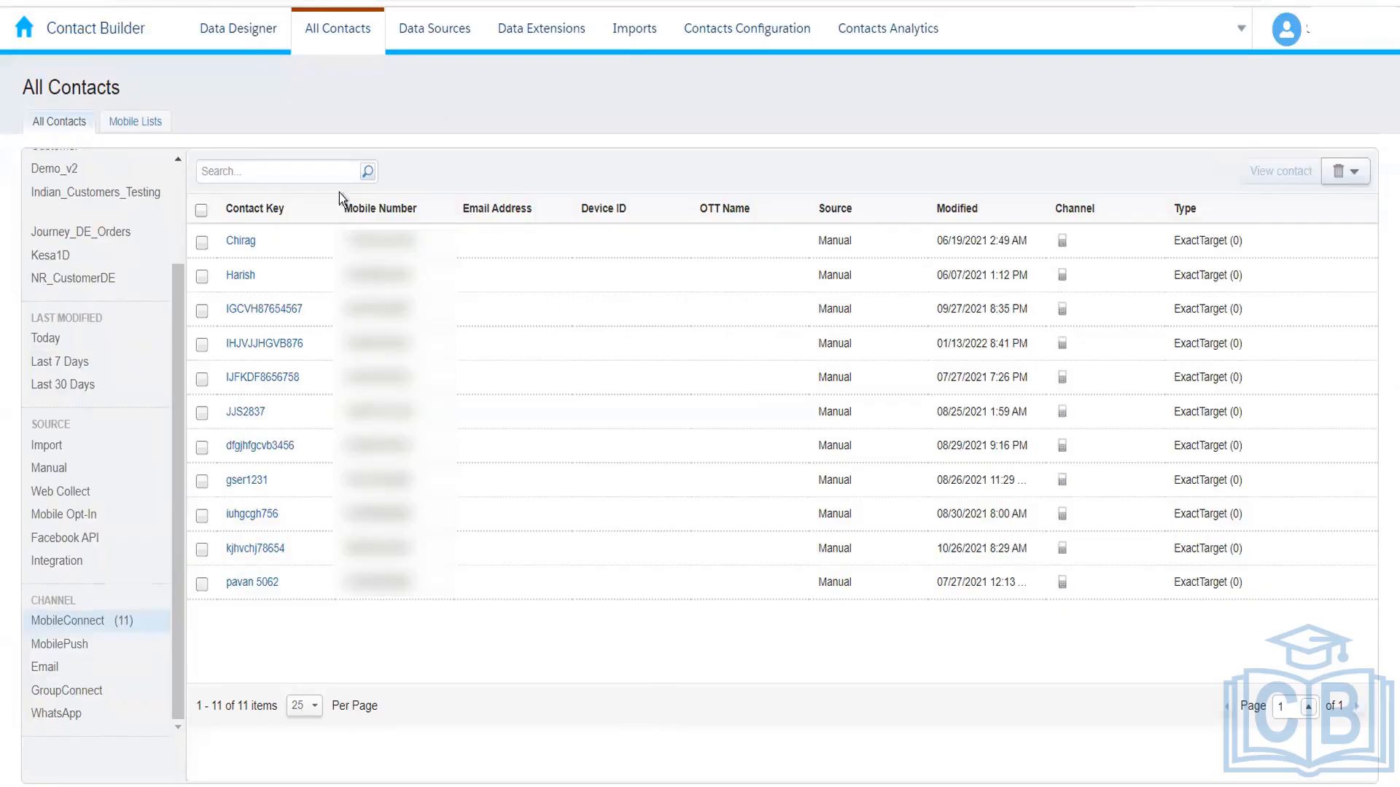
click(61, 674)
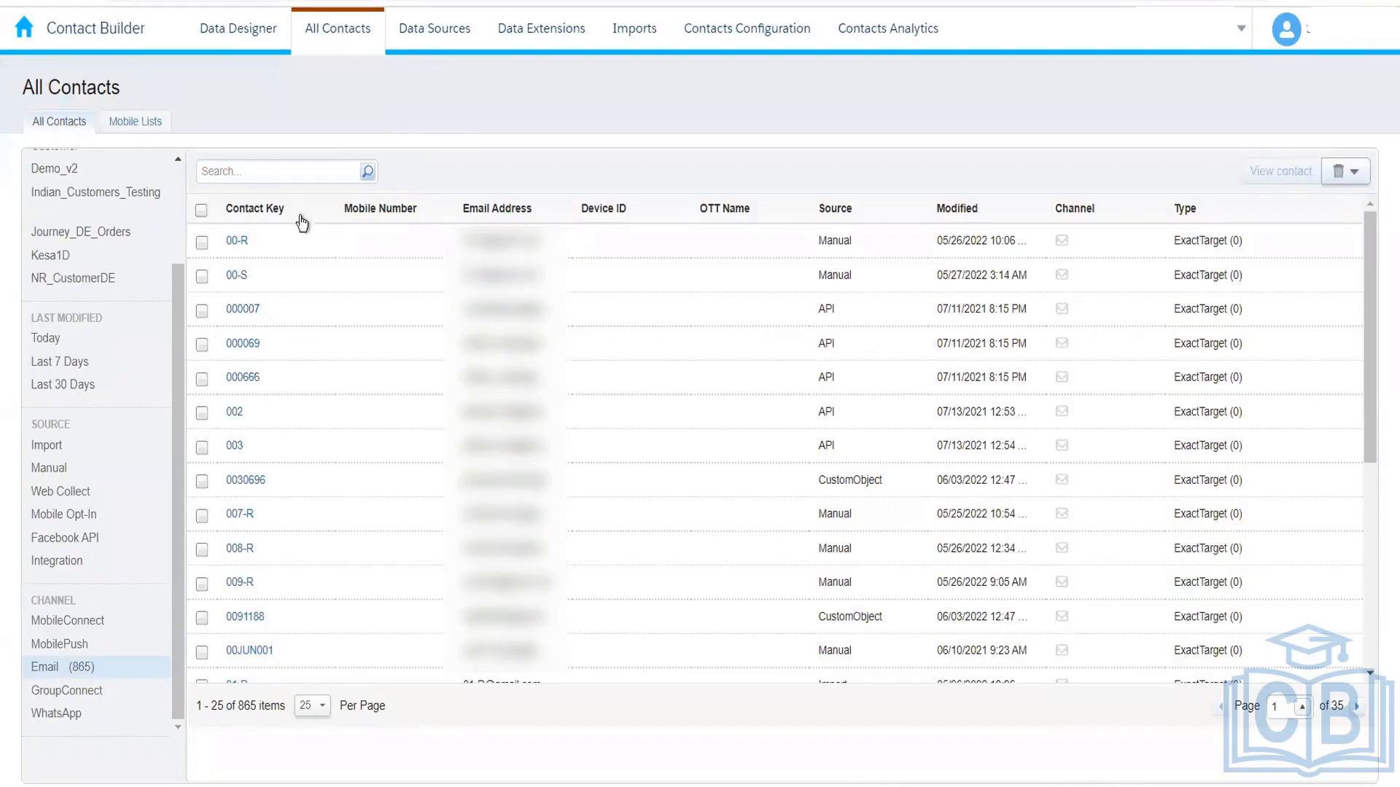
- Open the first contact in the Email list and examine its attributes across the system and custom attribute groups
click(244, 248)
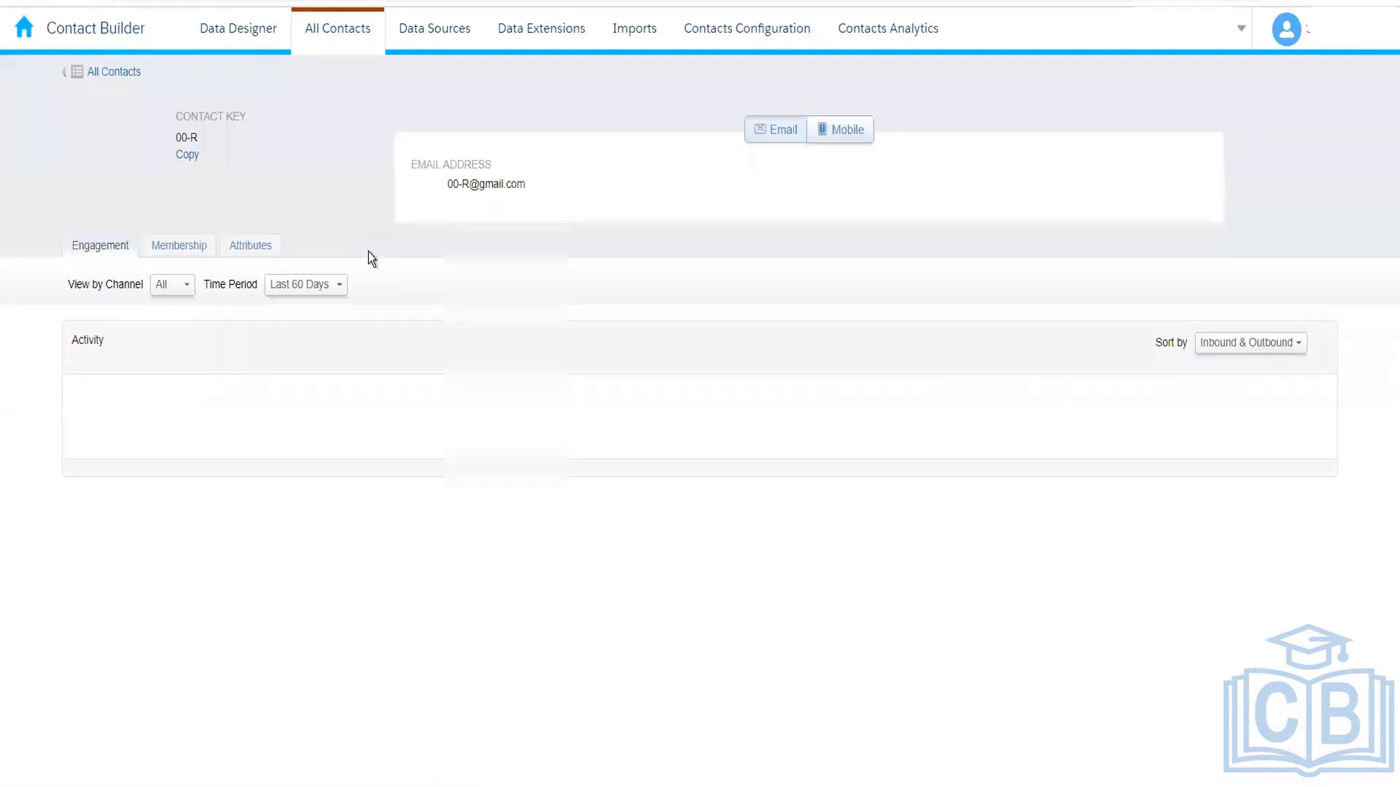
click(260, 248)
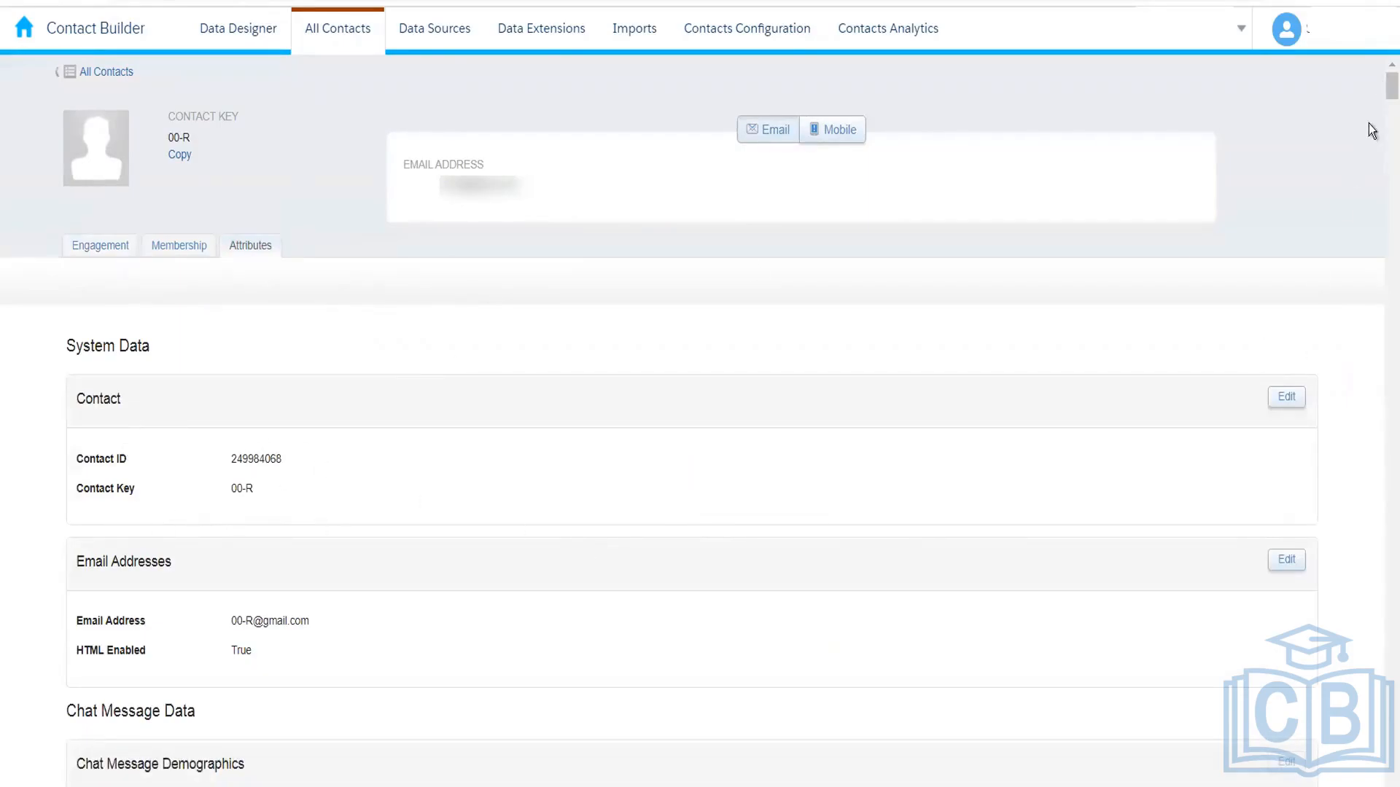
drag(1383, 93, 1383, 100)
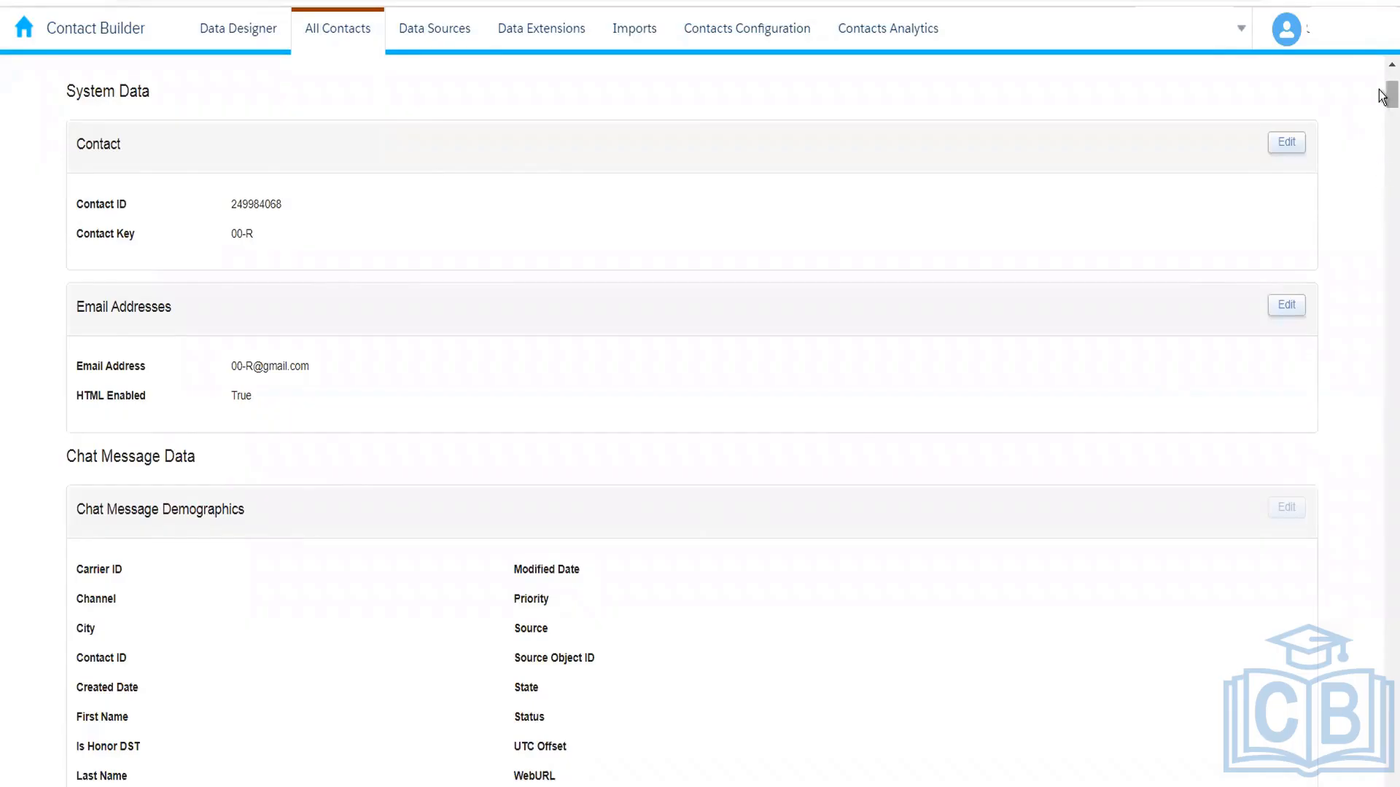
scroll(1380, 109, down, 5)
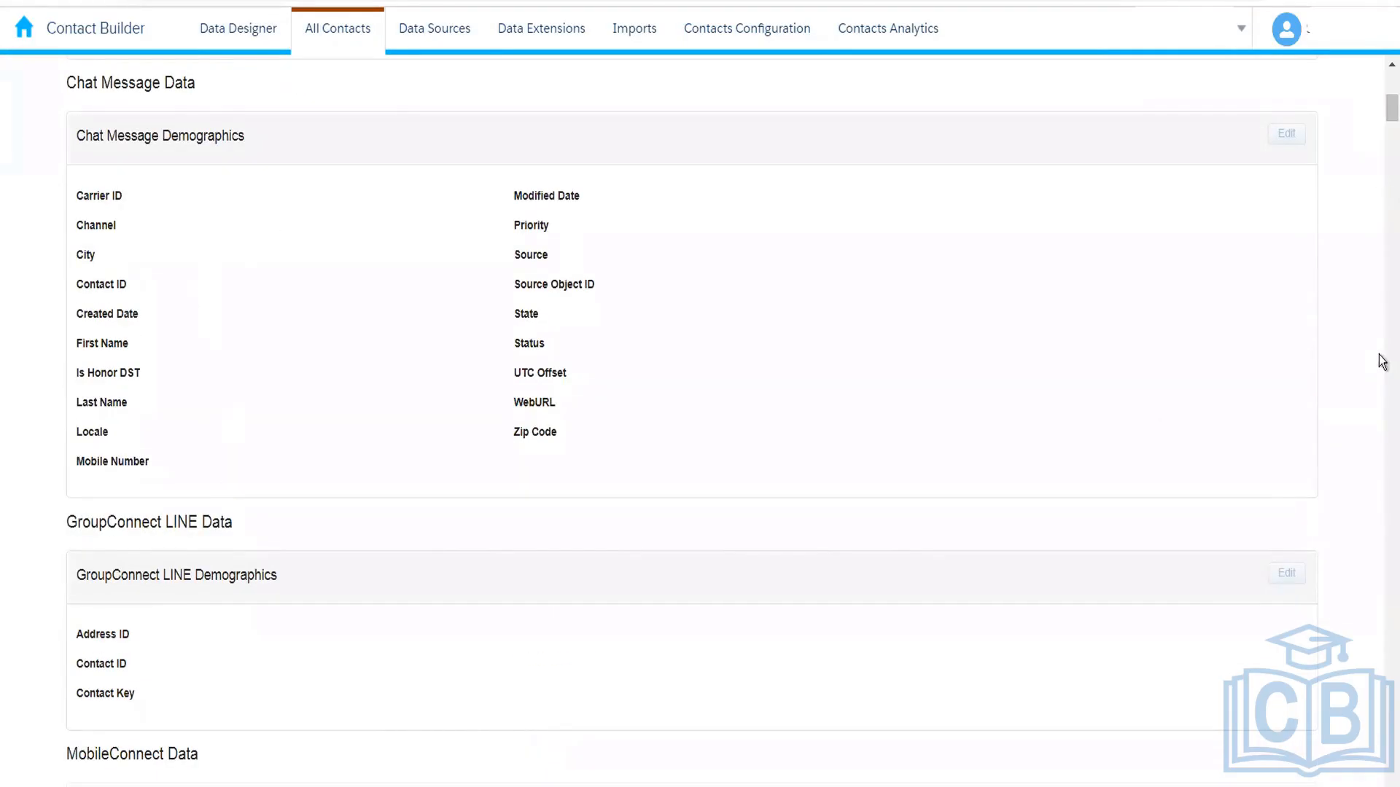
scroll(1382, 146, down, 20)
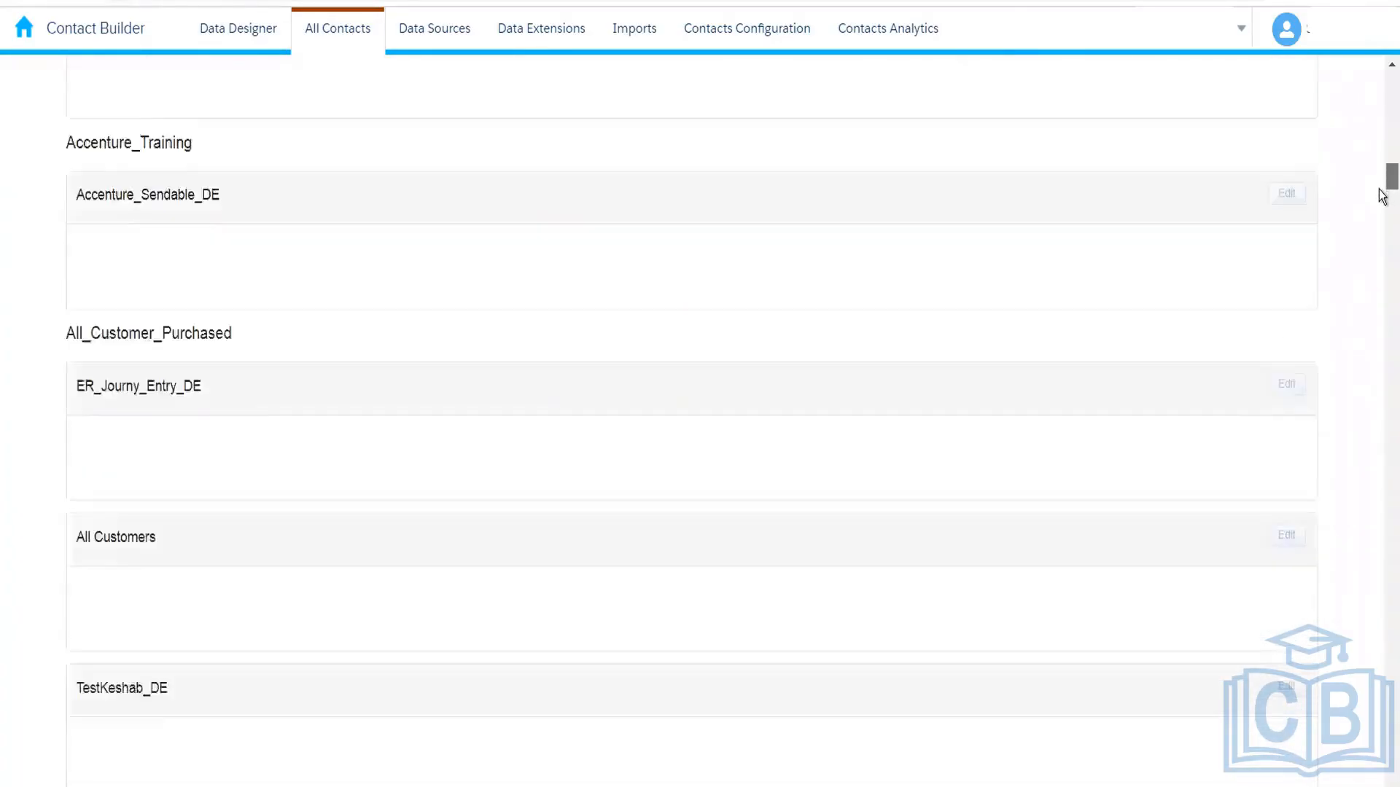
drag(1380, 195, 1381, 257)
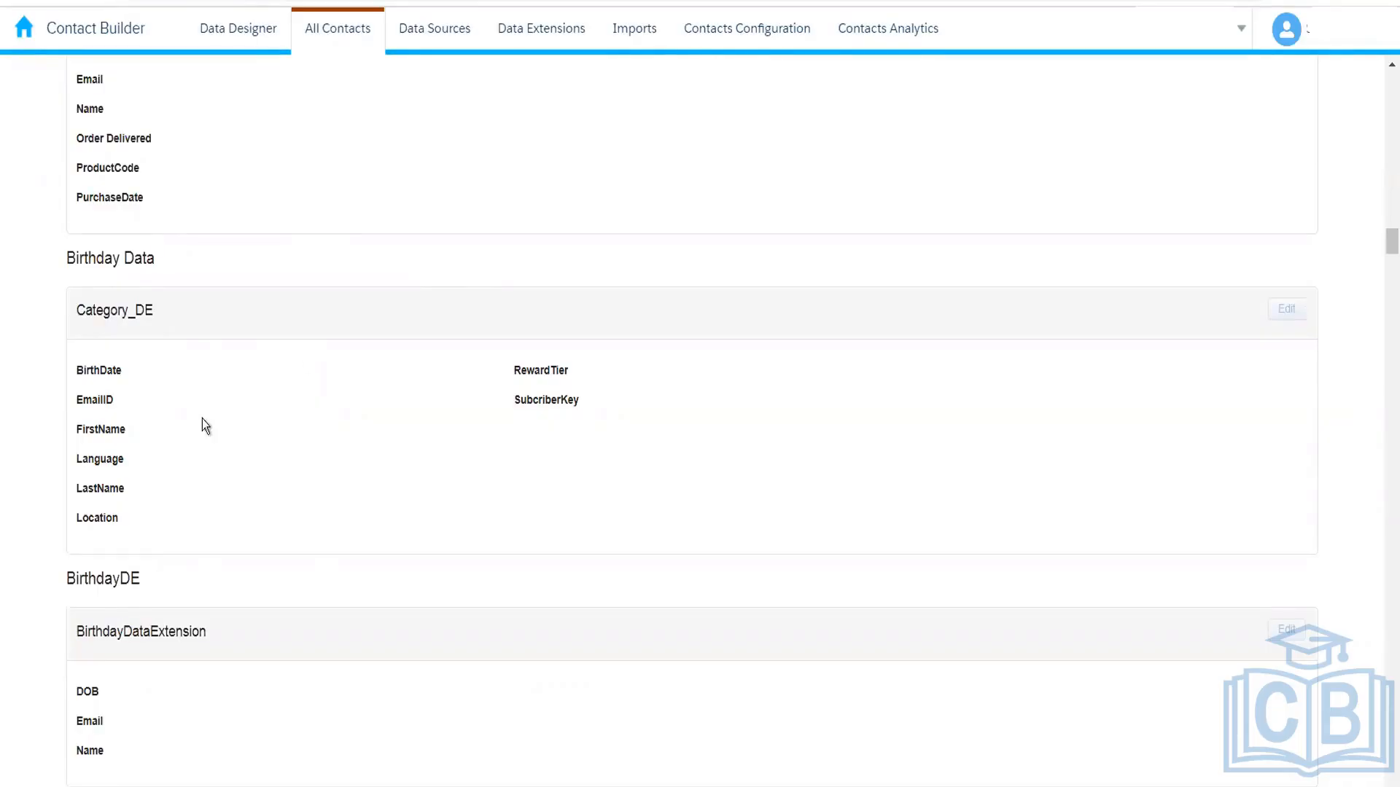
- Revisit Data Designer, then search All Contacts for a customer's contact key and open the matching contact's attributes
click(234, 33)
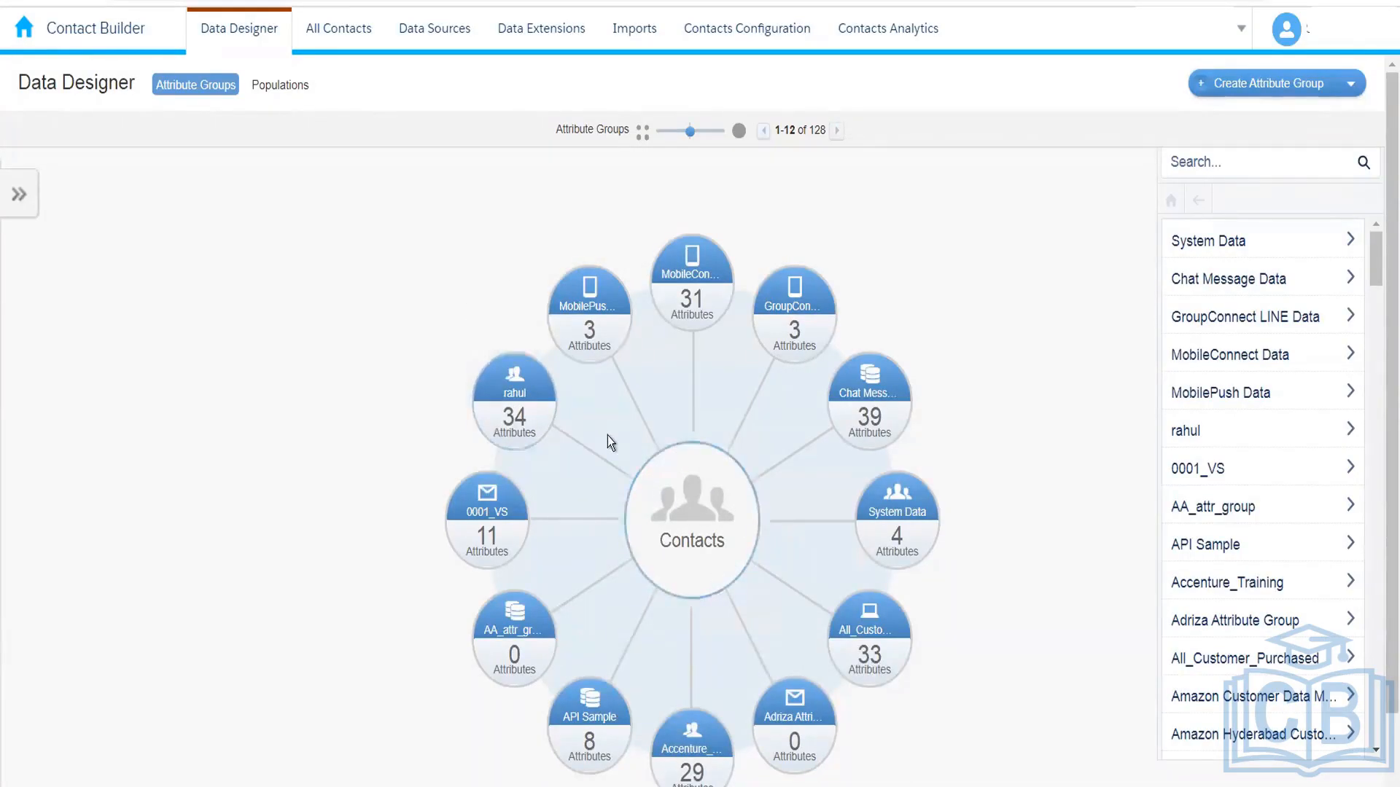
click(330, 34)
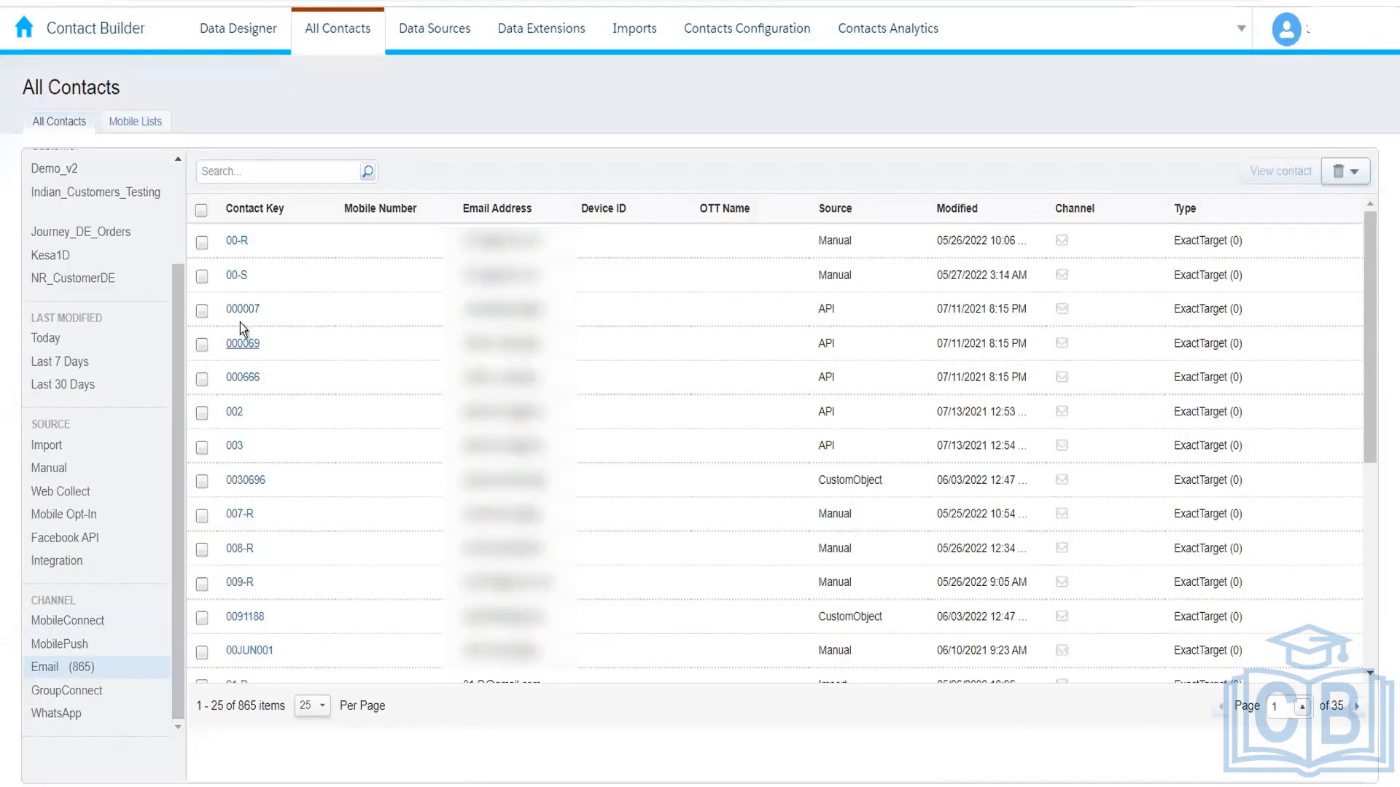
click(251, 169)
text(Ns)
key(BackSpace)
text(B-4003)
key(Return)
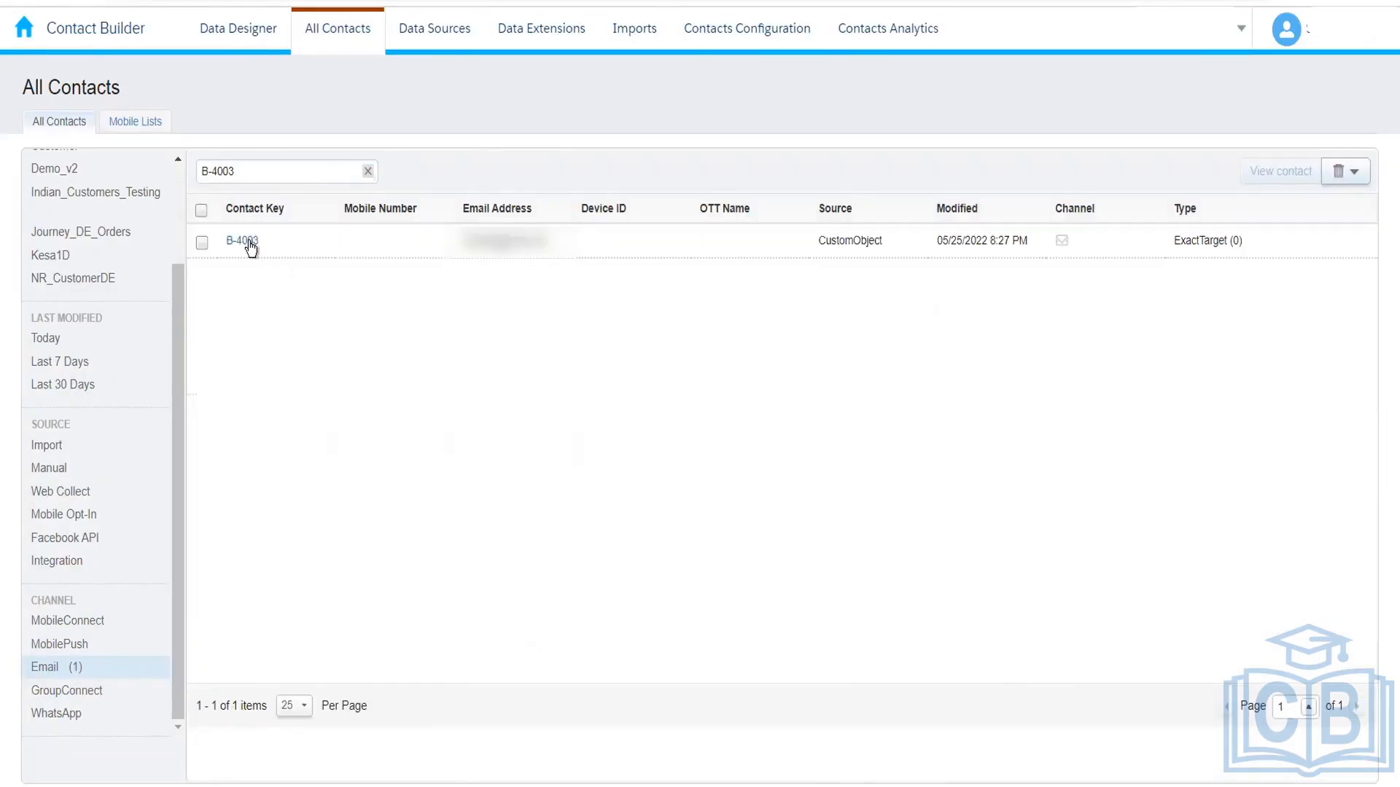
click(246, 242)
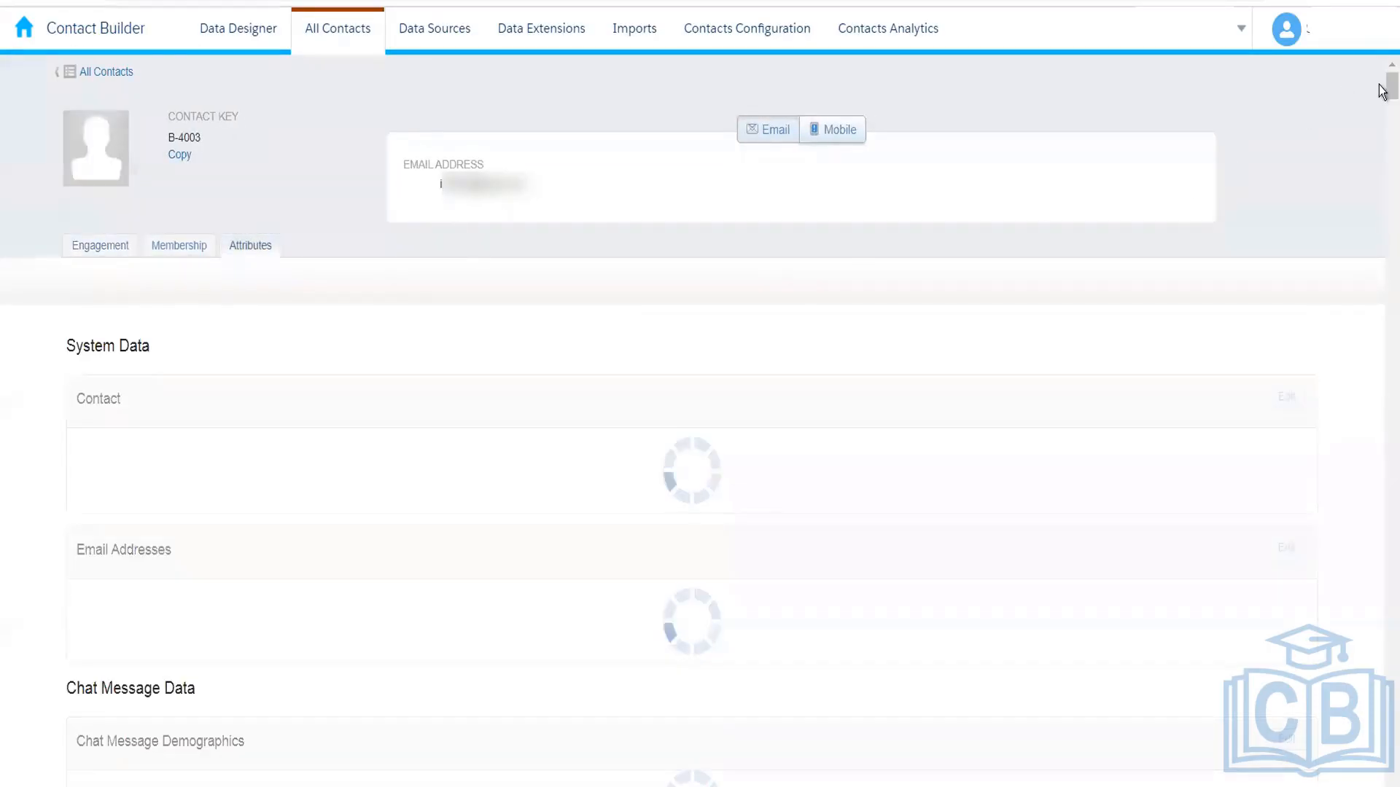
- Find "amazon cust" within the contact's attributes and examine the Amazon_Customers values under the Amazon Customer Data Model group
scroll(1381, 91, down, 5)
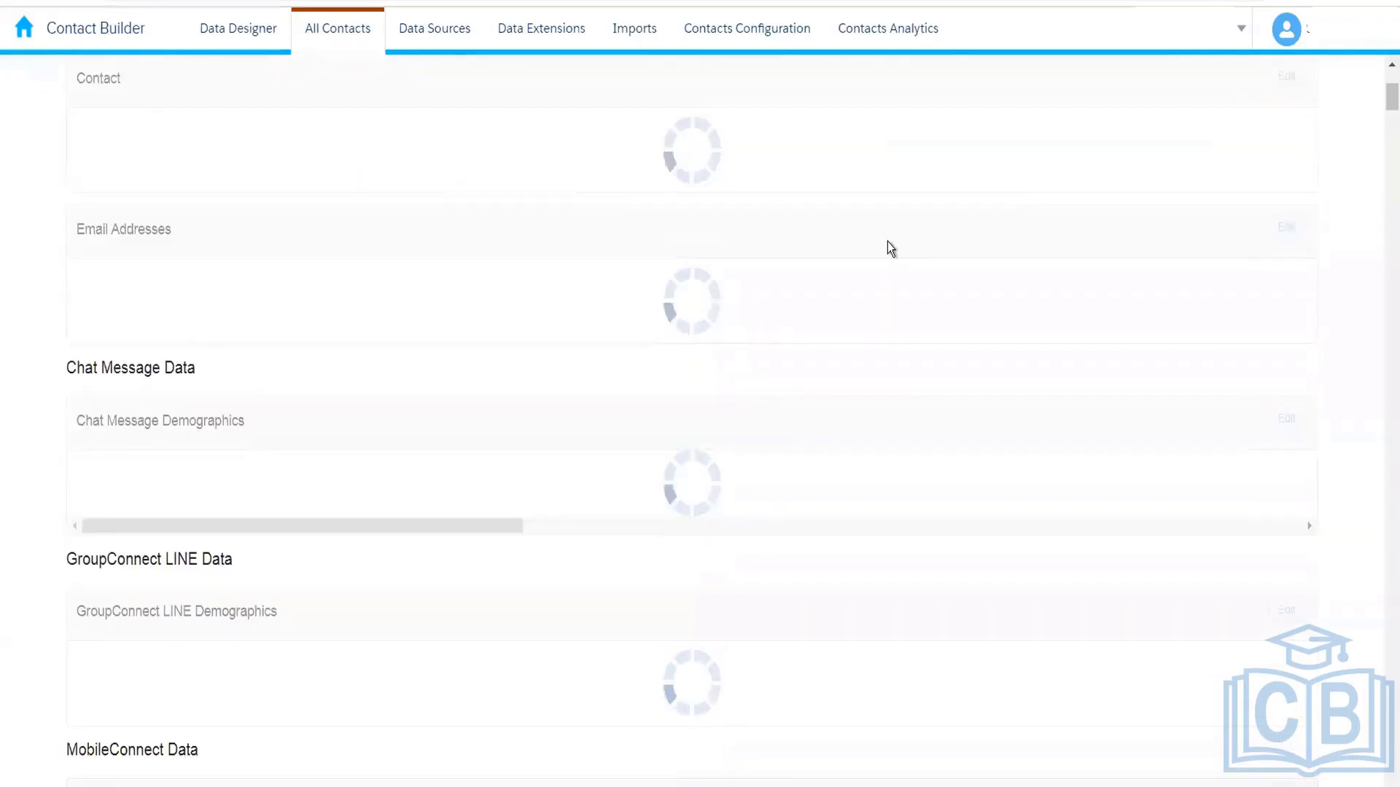
key(ctrl+f)
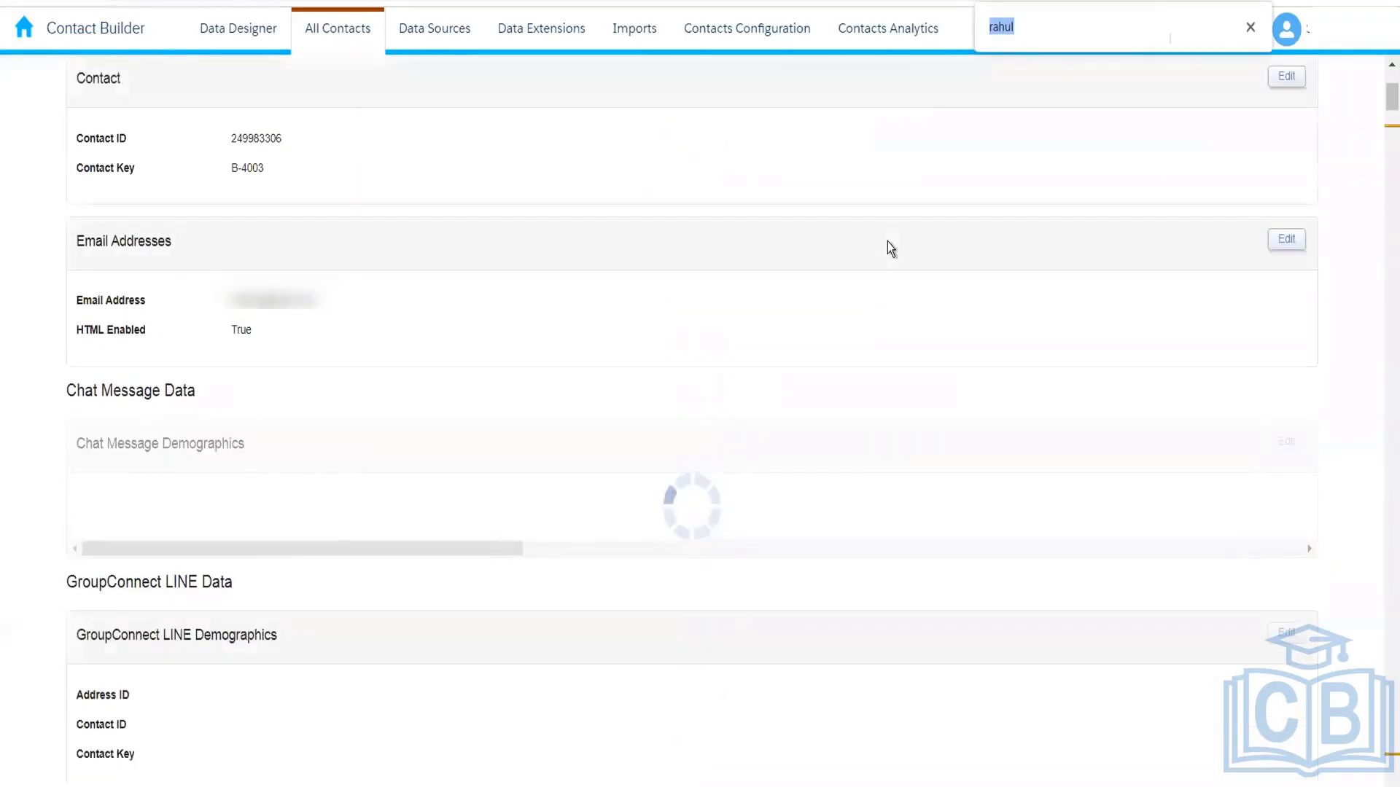
text(amzon =)
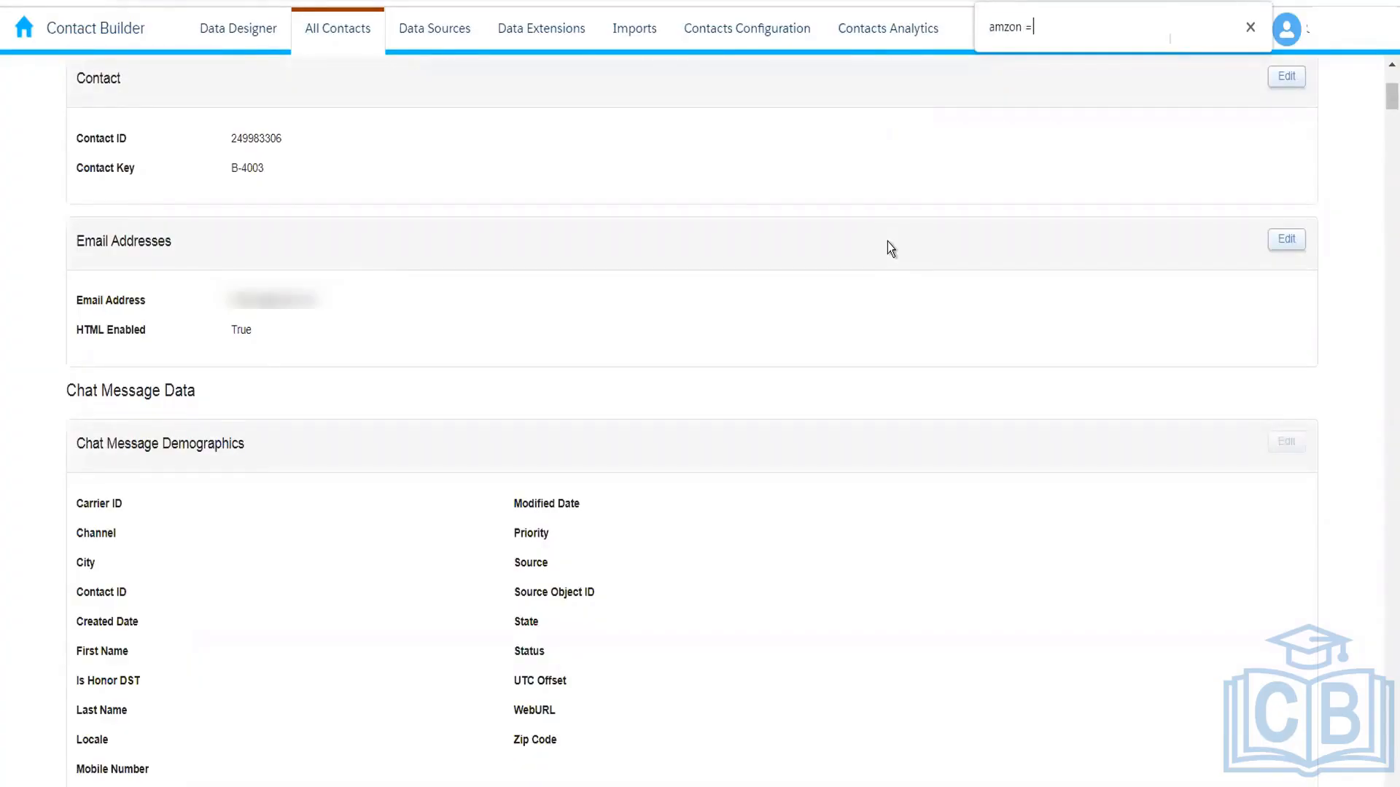
key(BackSpace)
key(BackSpace)
key(BackSpace)
text(azon cust)
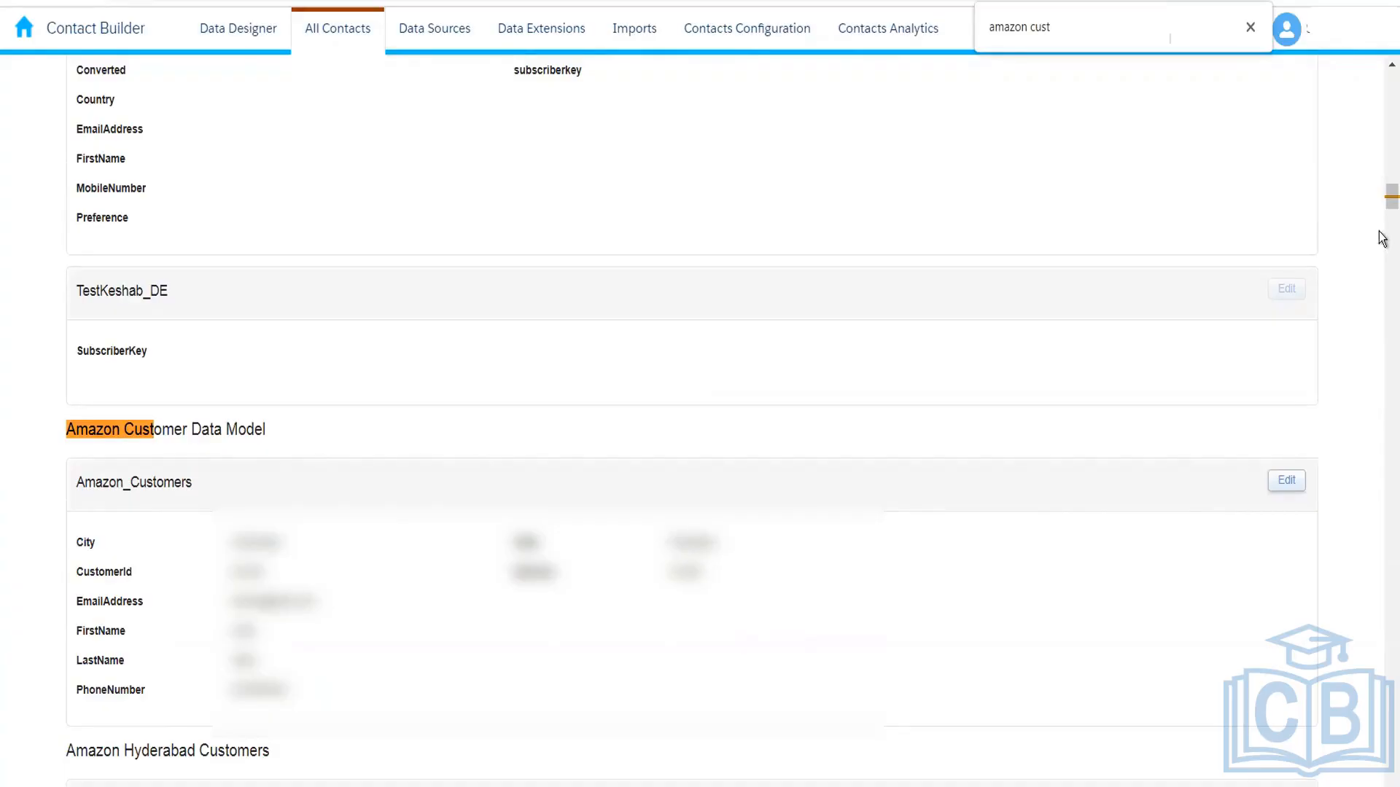
drag(1378, 201, 1379, 202)
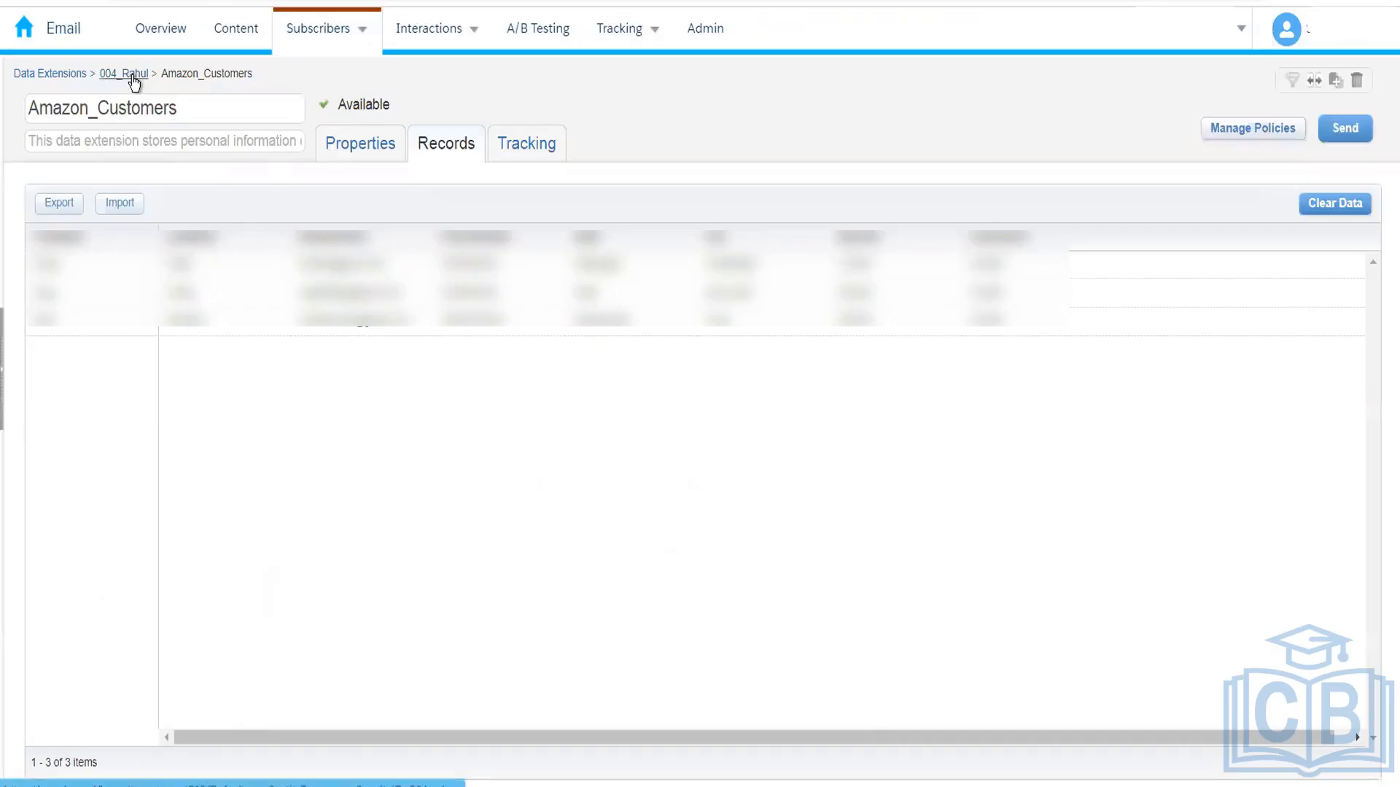
- Start linking a data extension to Amazon_Customers and choose Amazon_Prime_Customers from the trainer's 004 data extensions folder
click(125, 74)
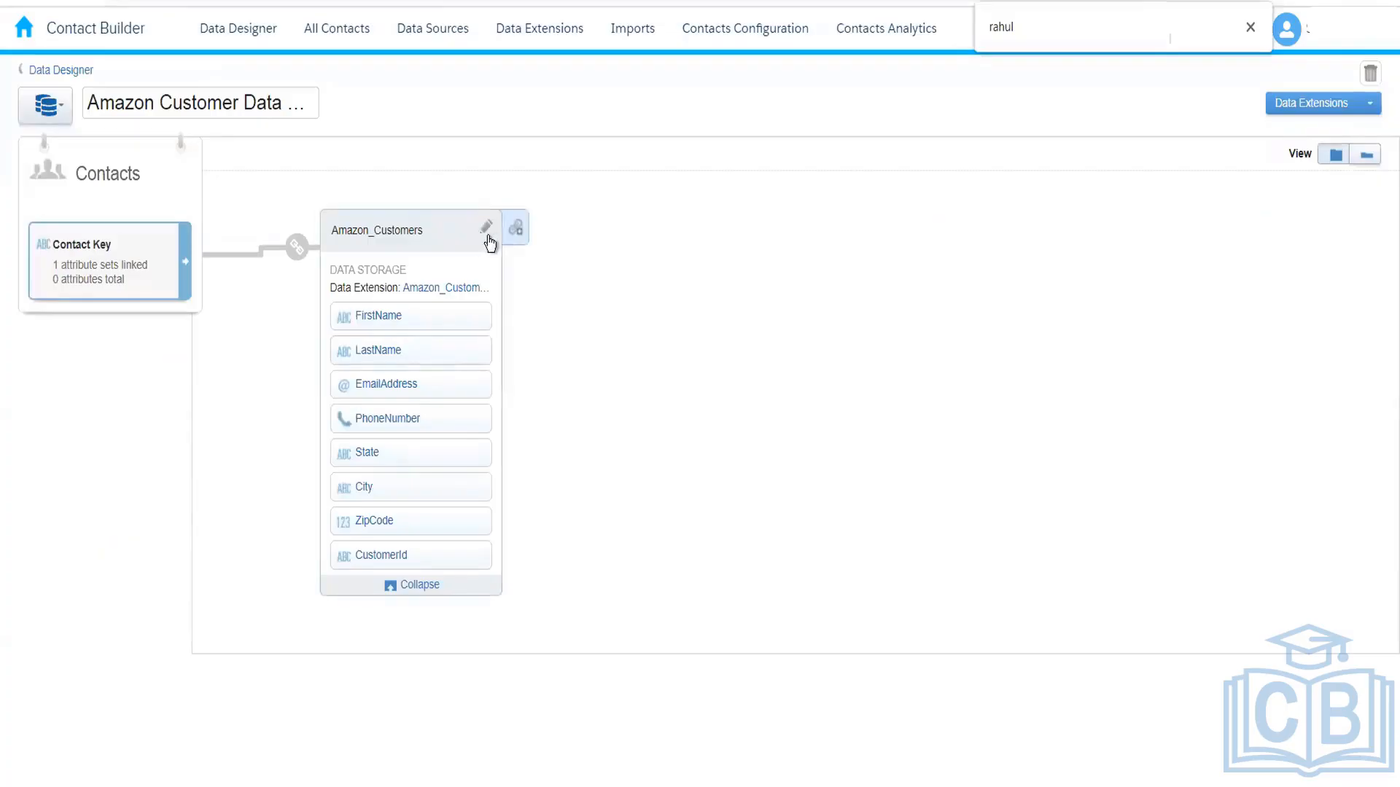
click(515, 232)
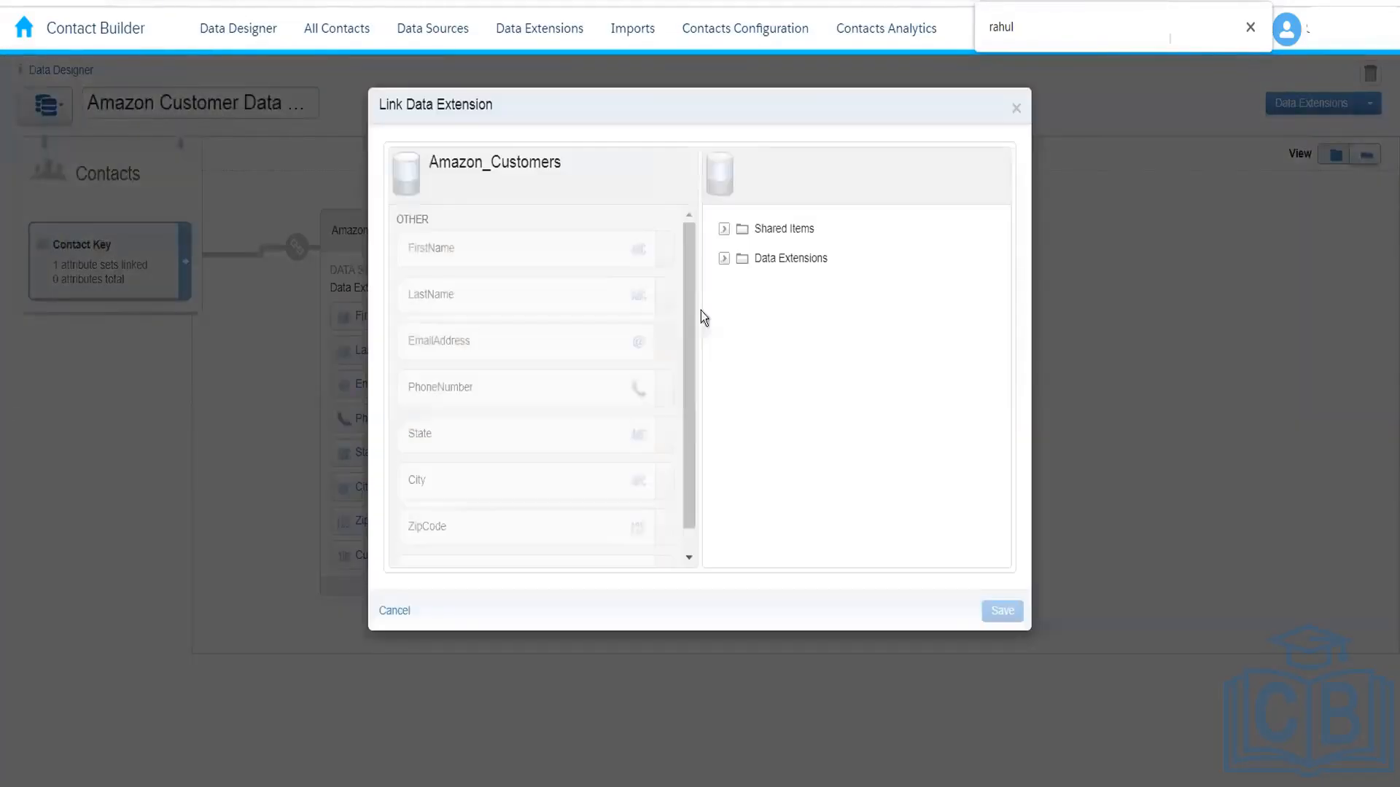
click(724, 259)
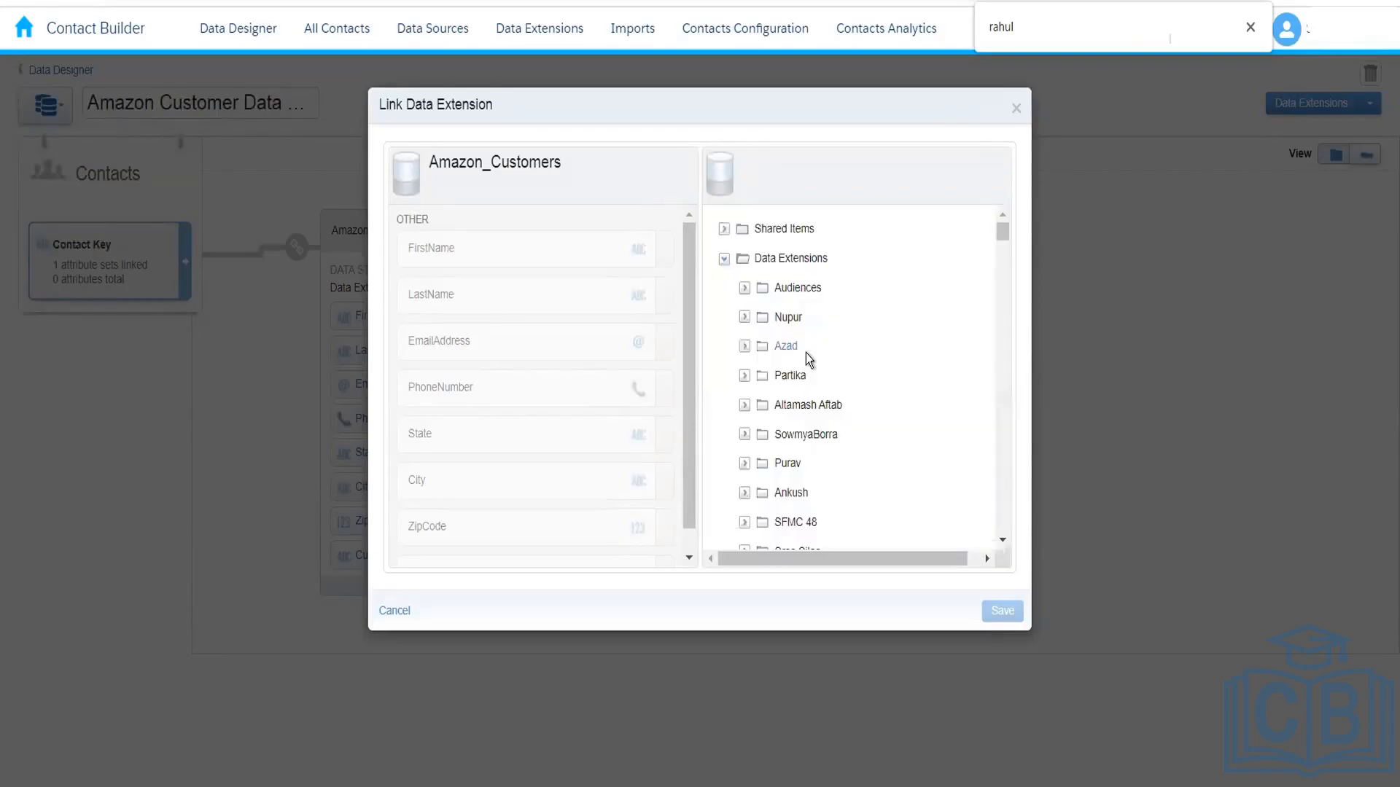
key(ctrl+f)
text(rahul)
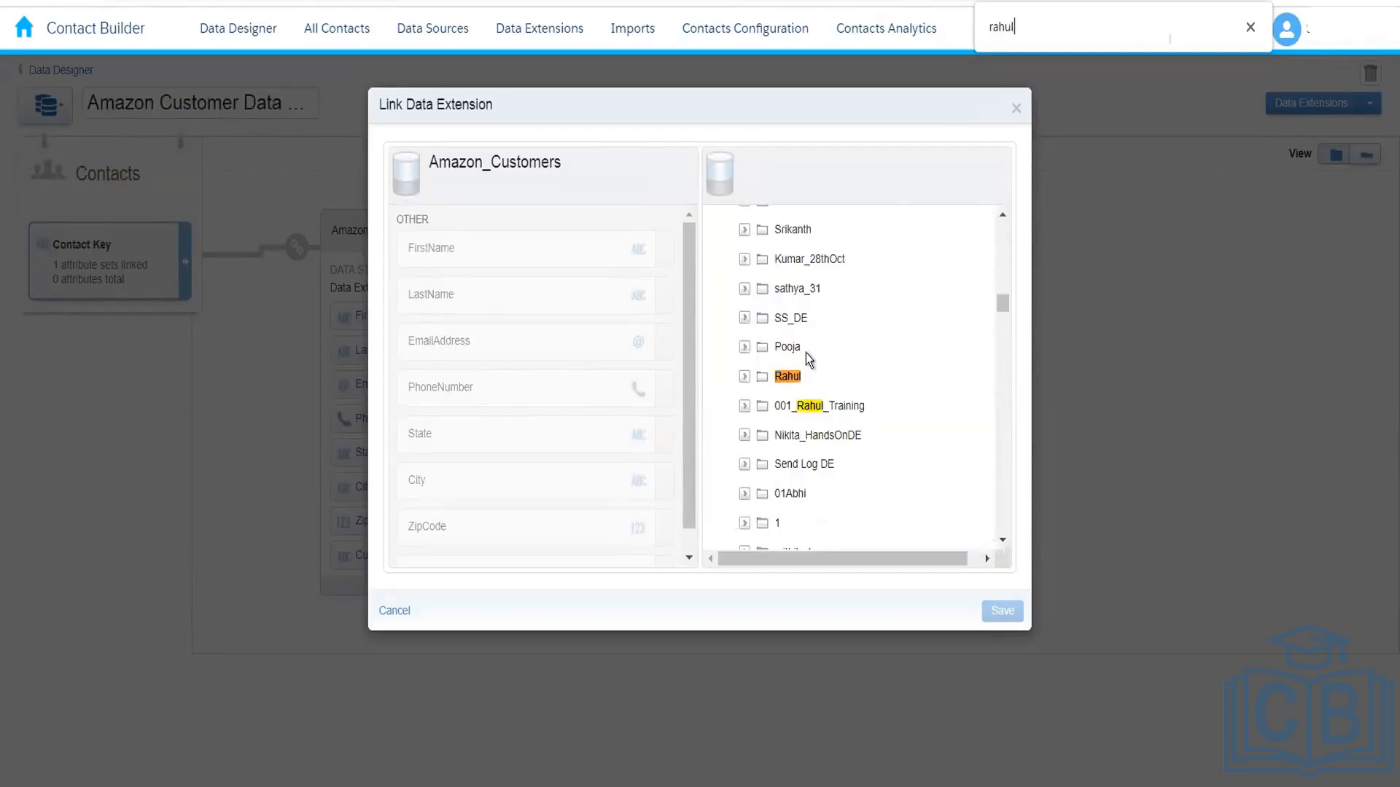
key(Return)
key(Return)
key(Return)
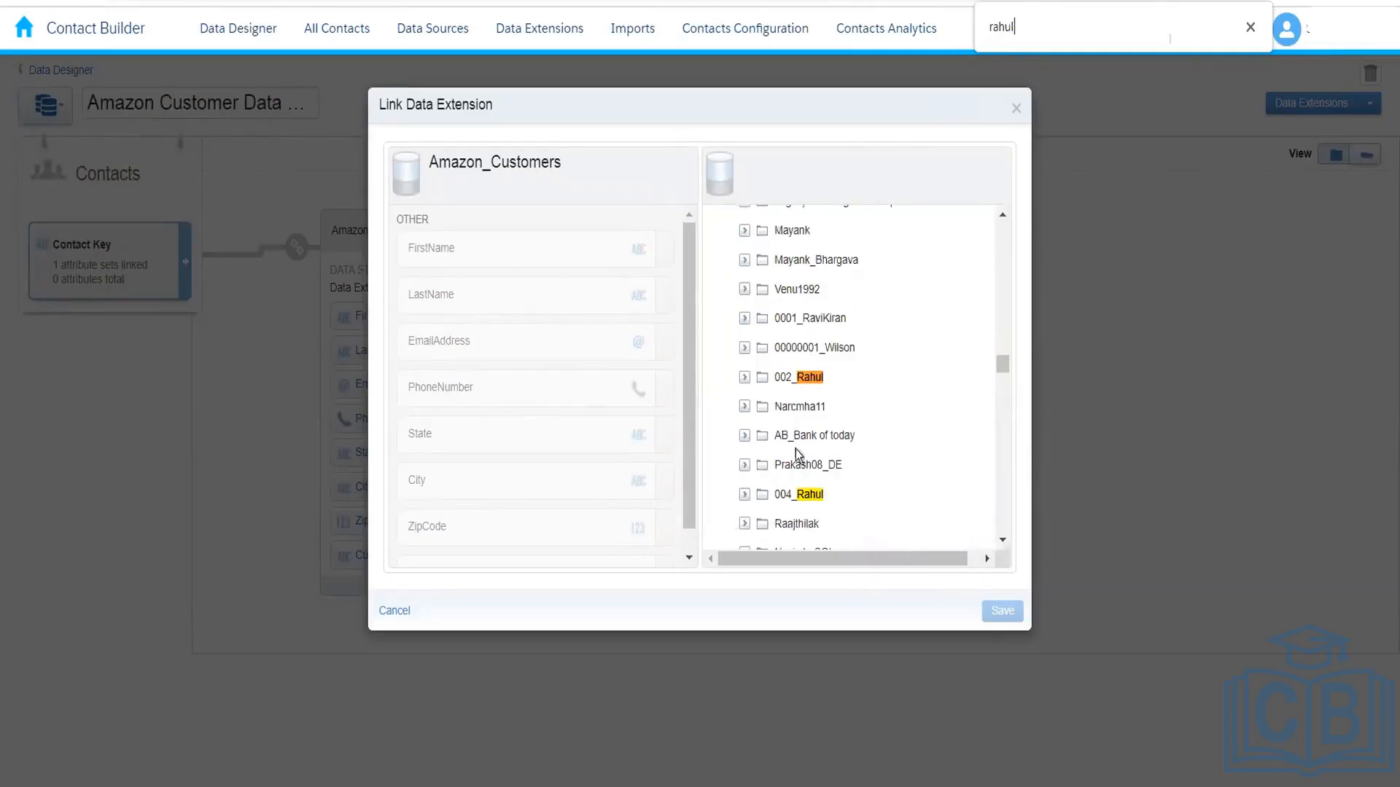
click(796, 501)
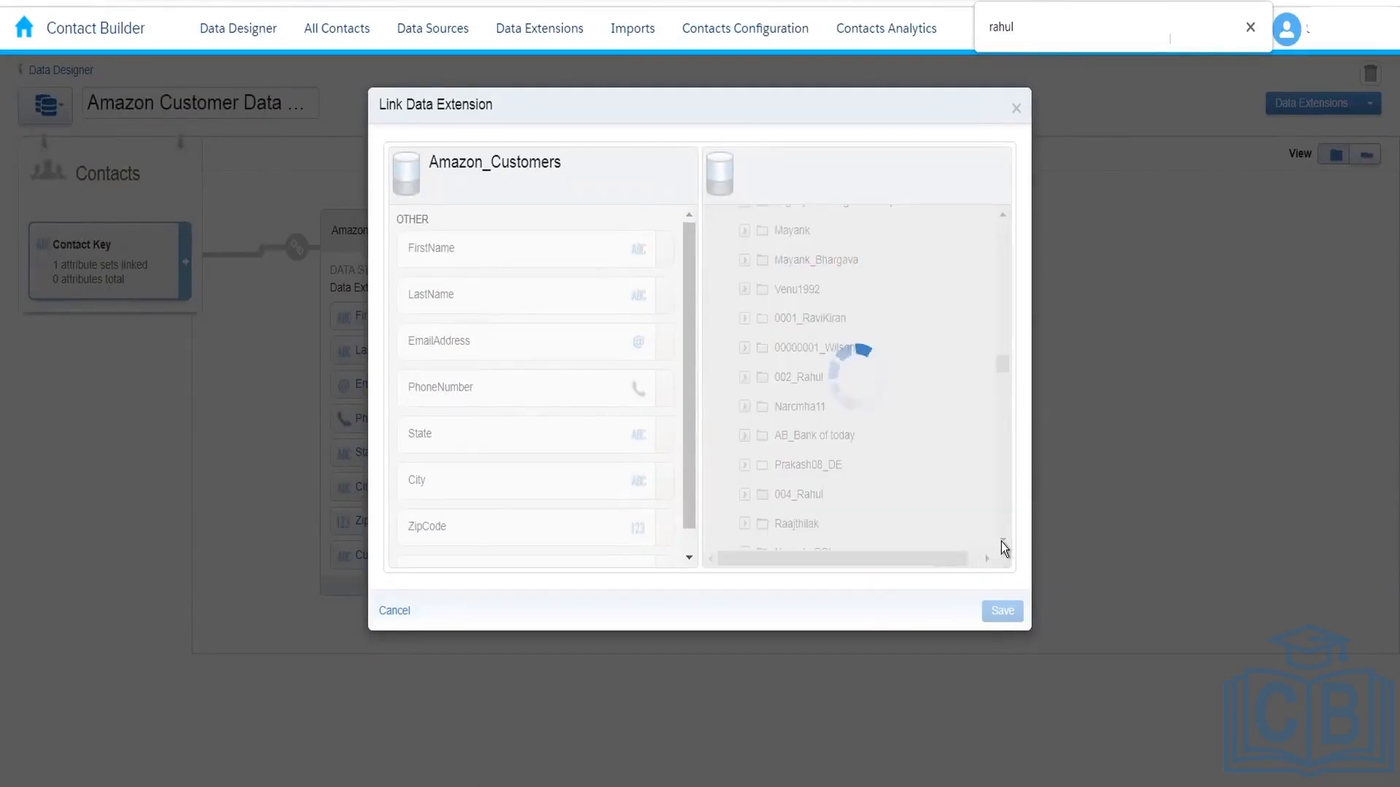
scroll(1004, 547, down, 1)
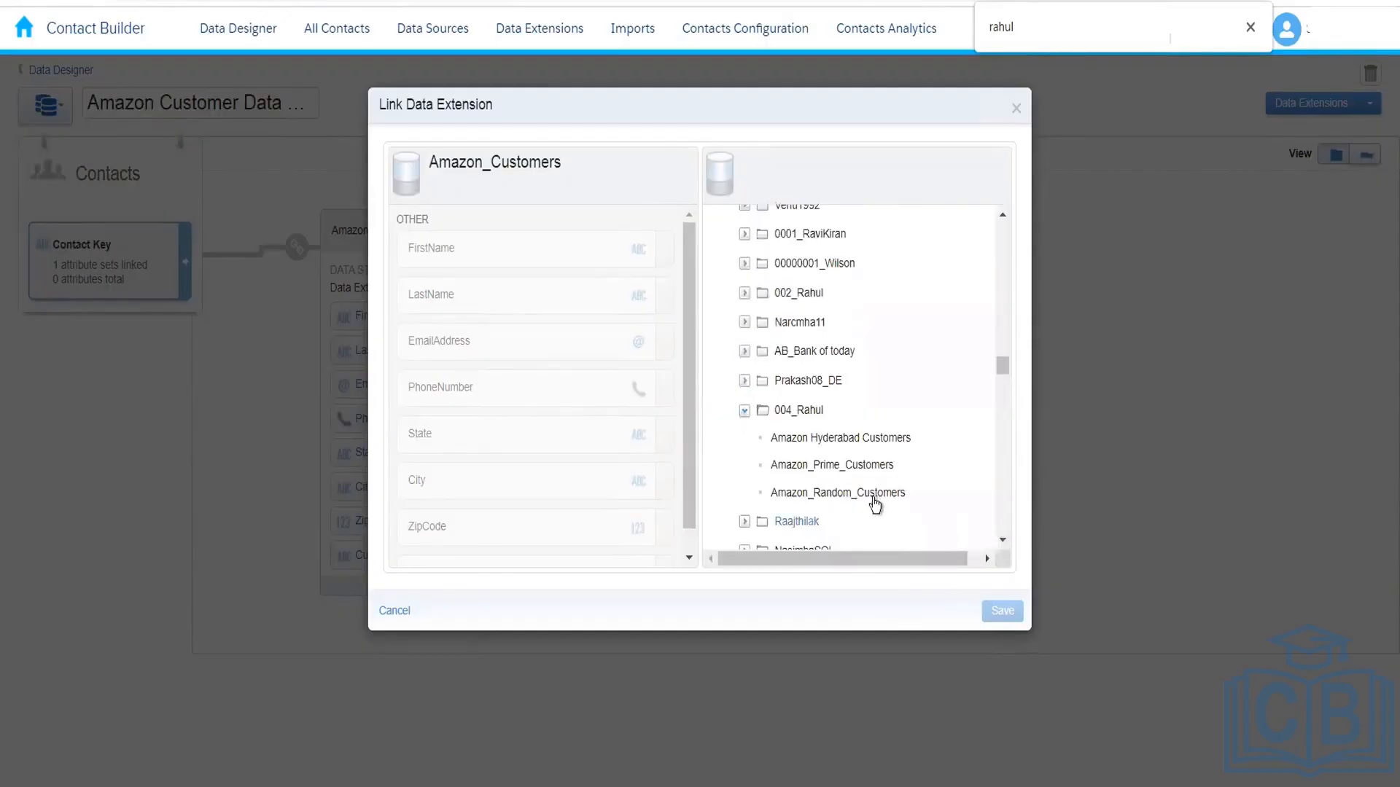
click(842, 470)
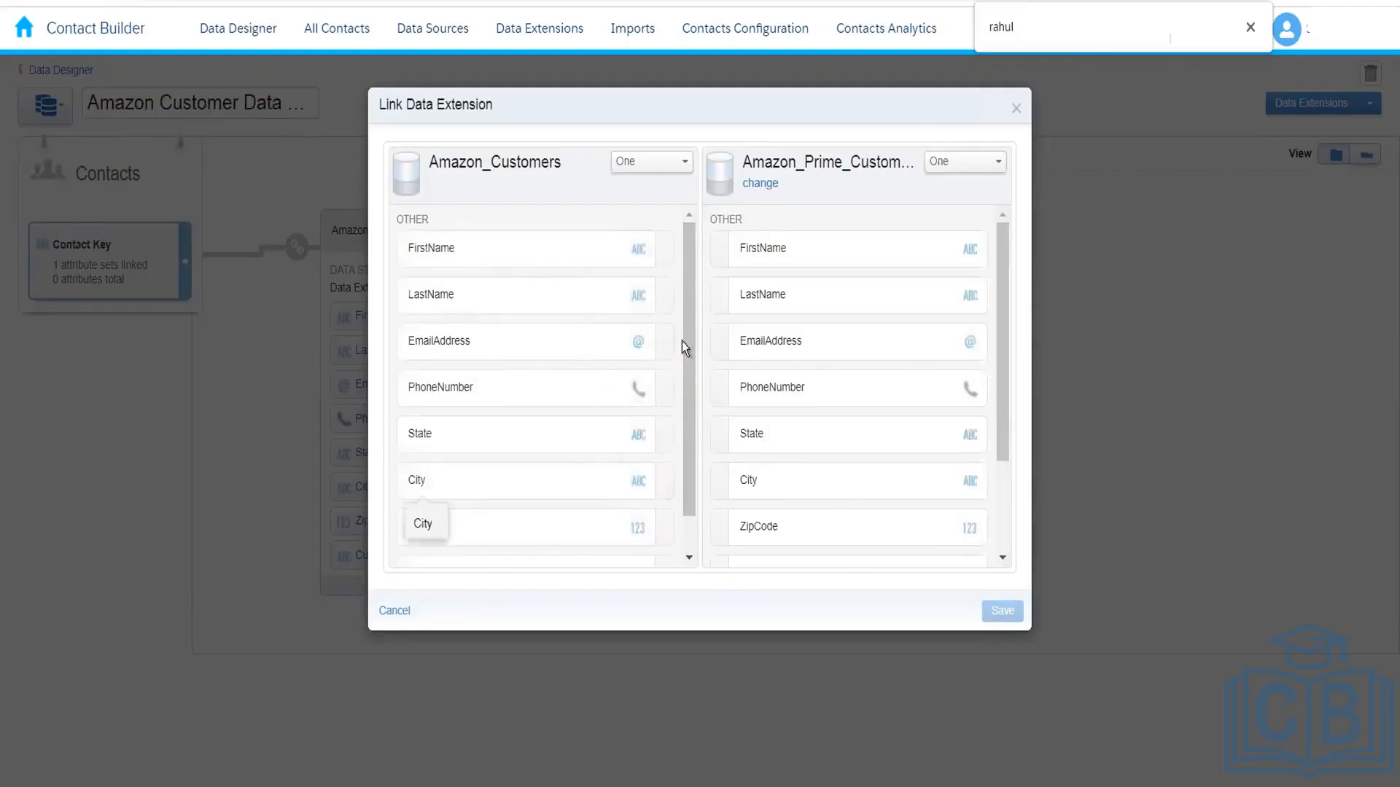
- Link CustomerId in Amazon_Customers to CustomerId in Amazon_Prime_Customers as one-to-one, then save and confirm the data model change
drag(1003, 354, 1006, 539)
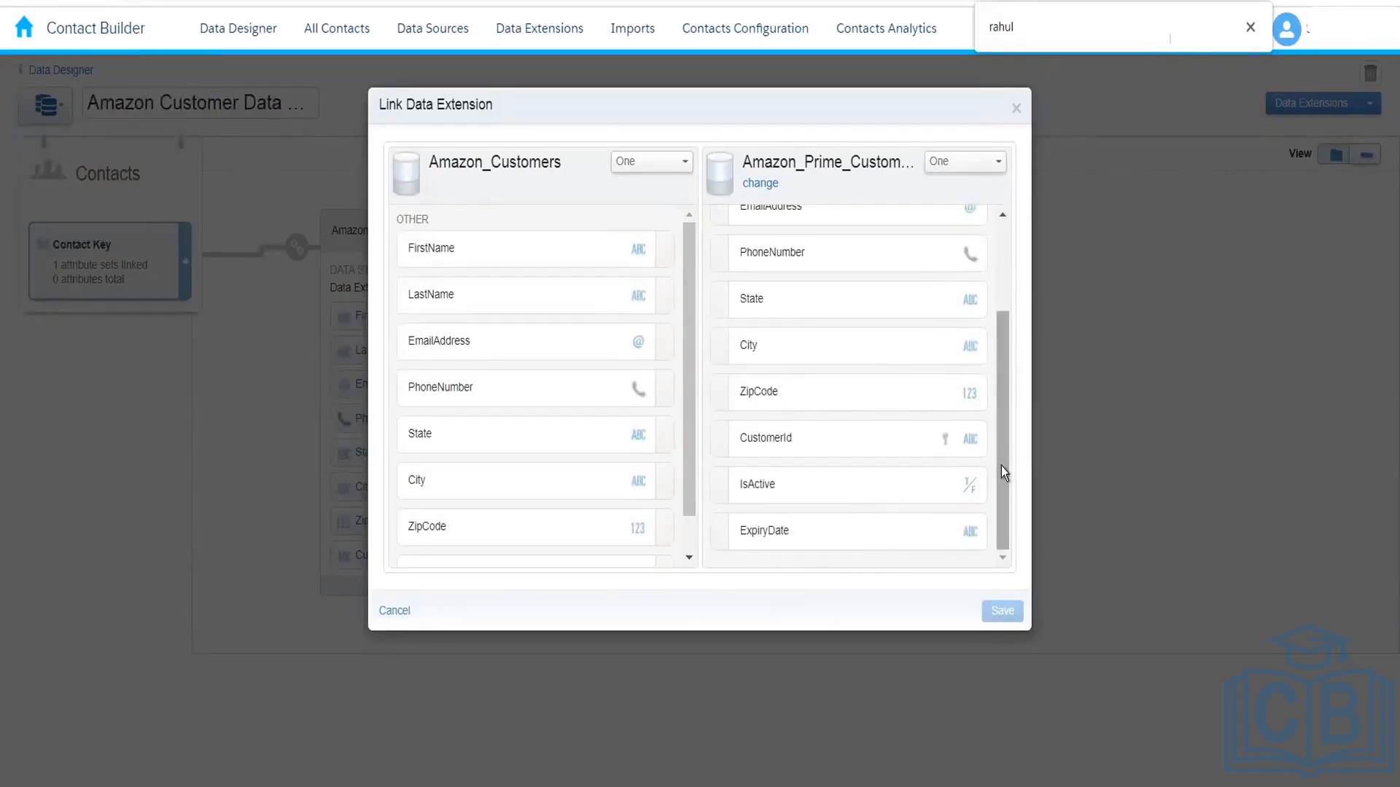
drag(1000, 465, 991, 343)
scroll(987, 452, down, 2)
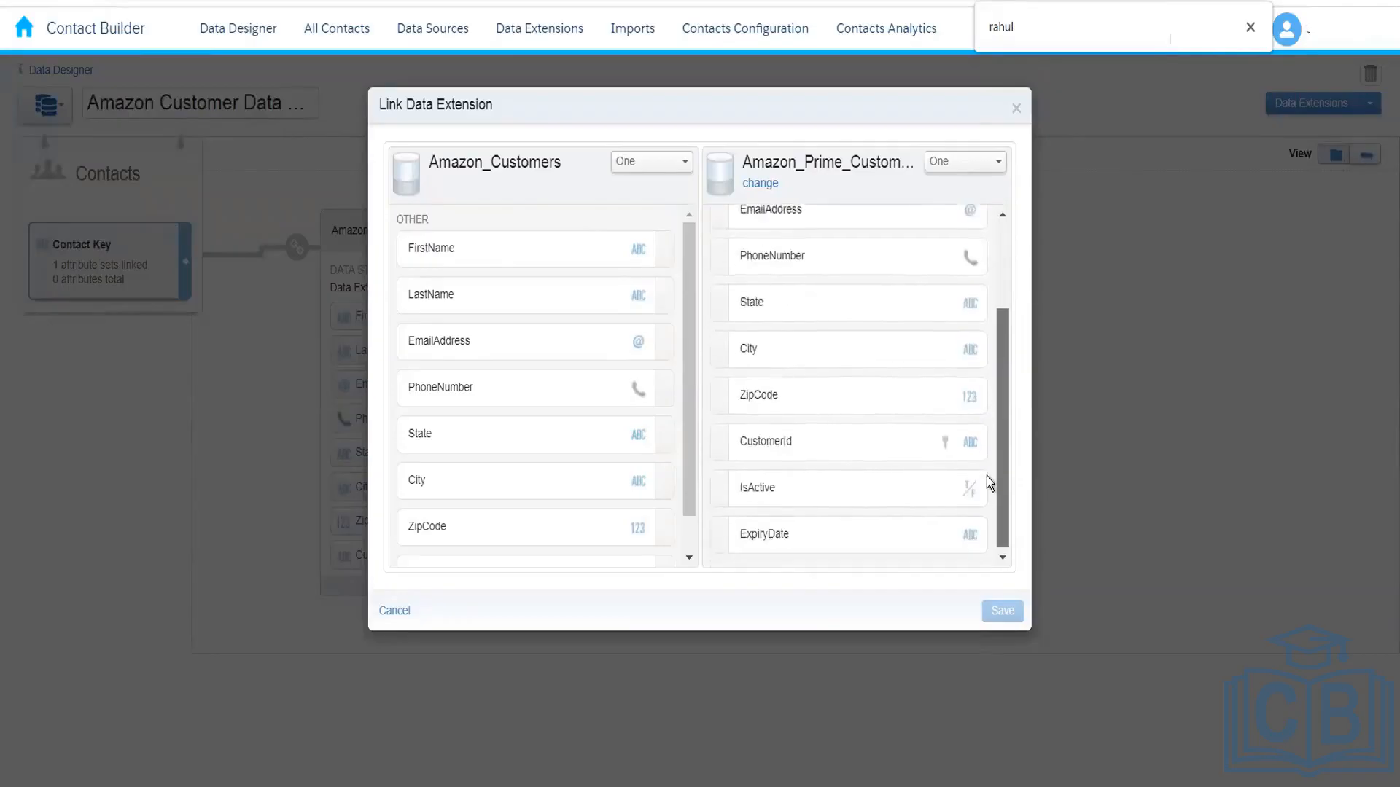
click(882, 439)
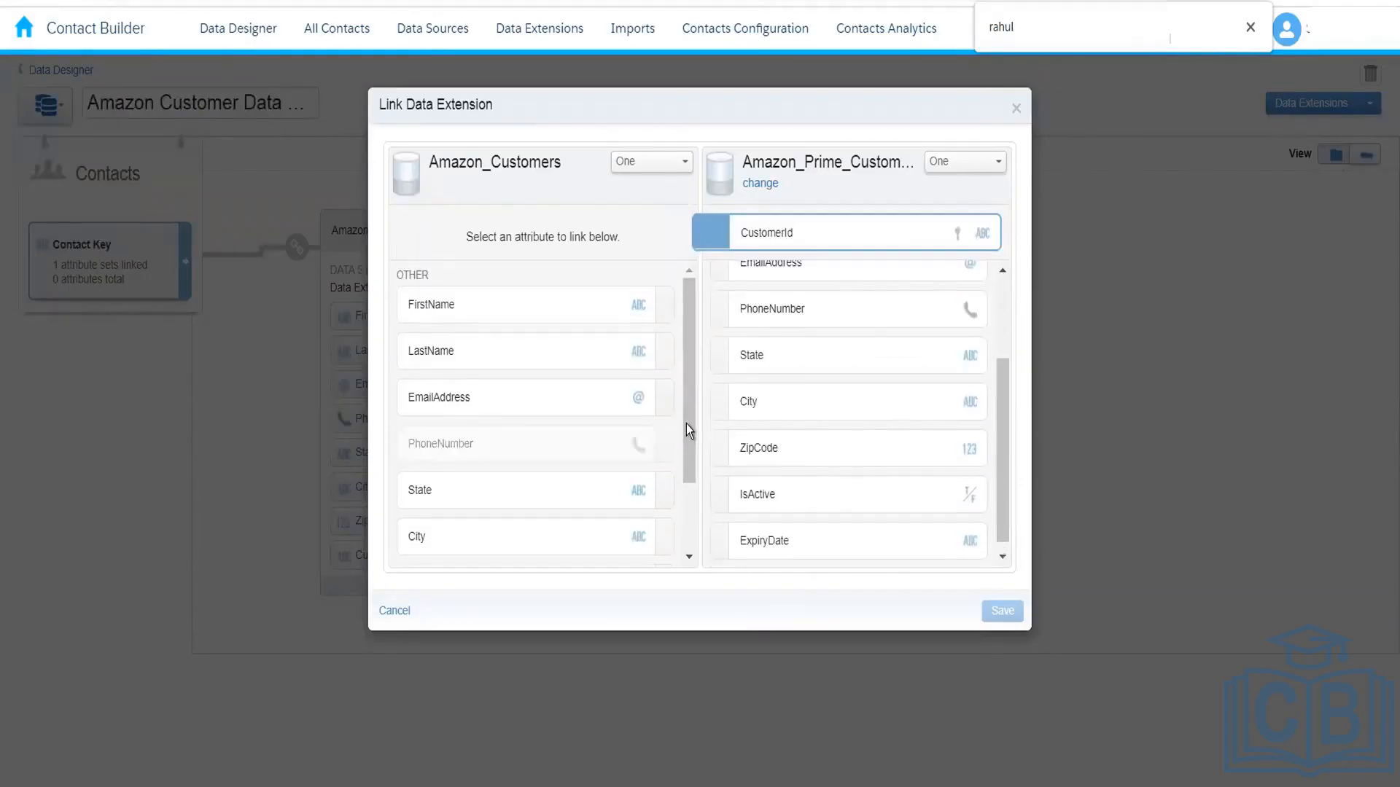
drag(690, 425, 679, 535)
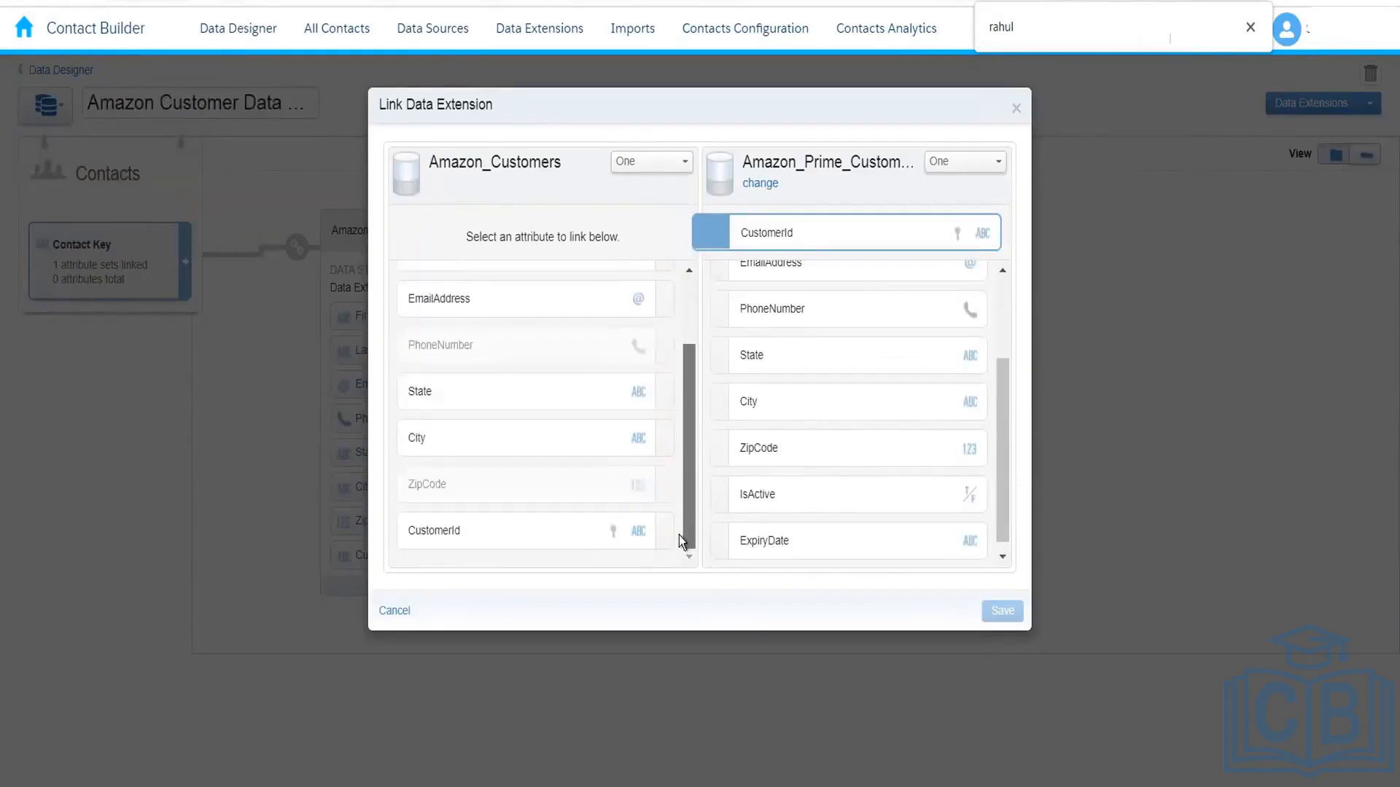
click(599, 540)
click(1002, 616)
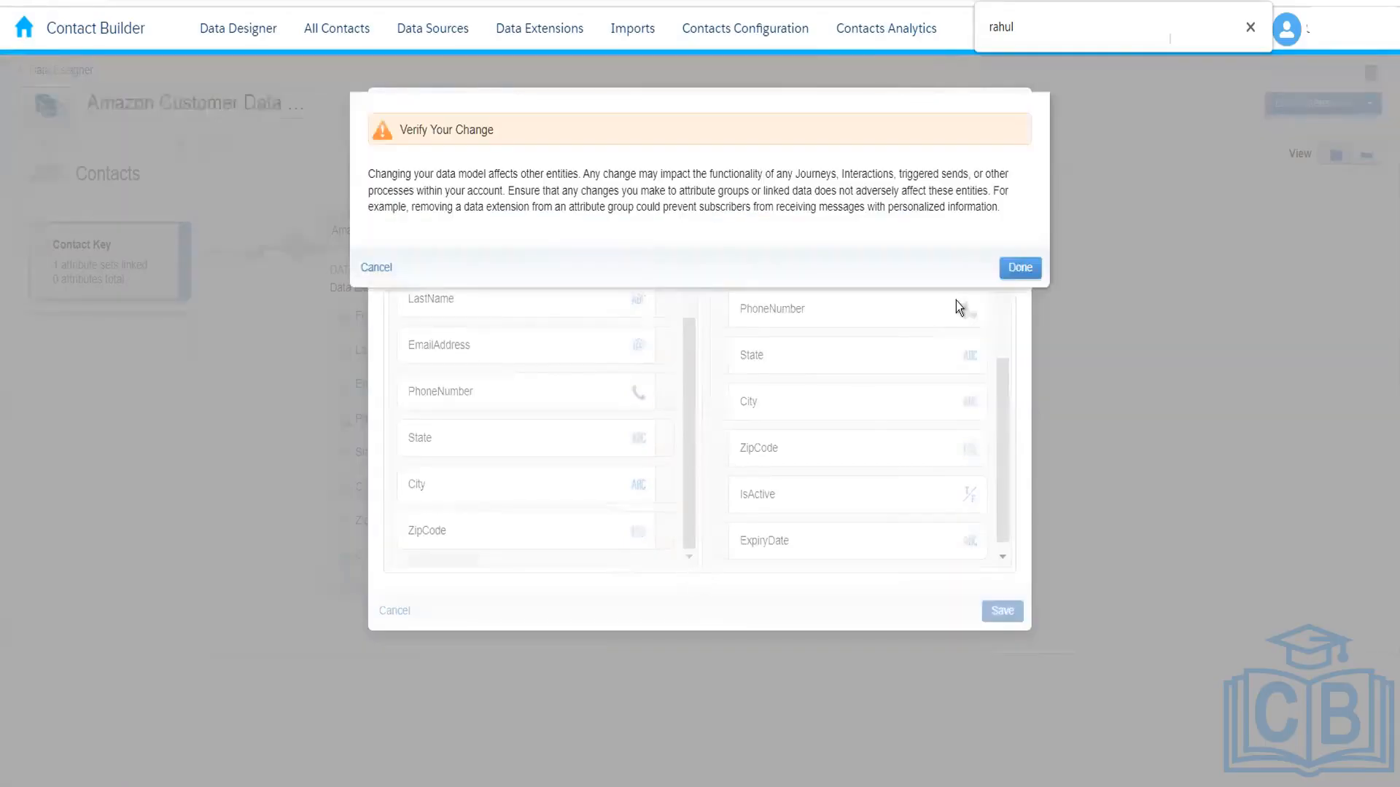
click(1015, 270)
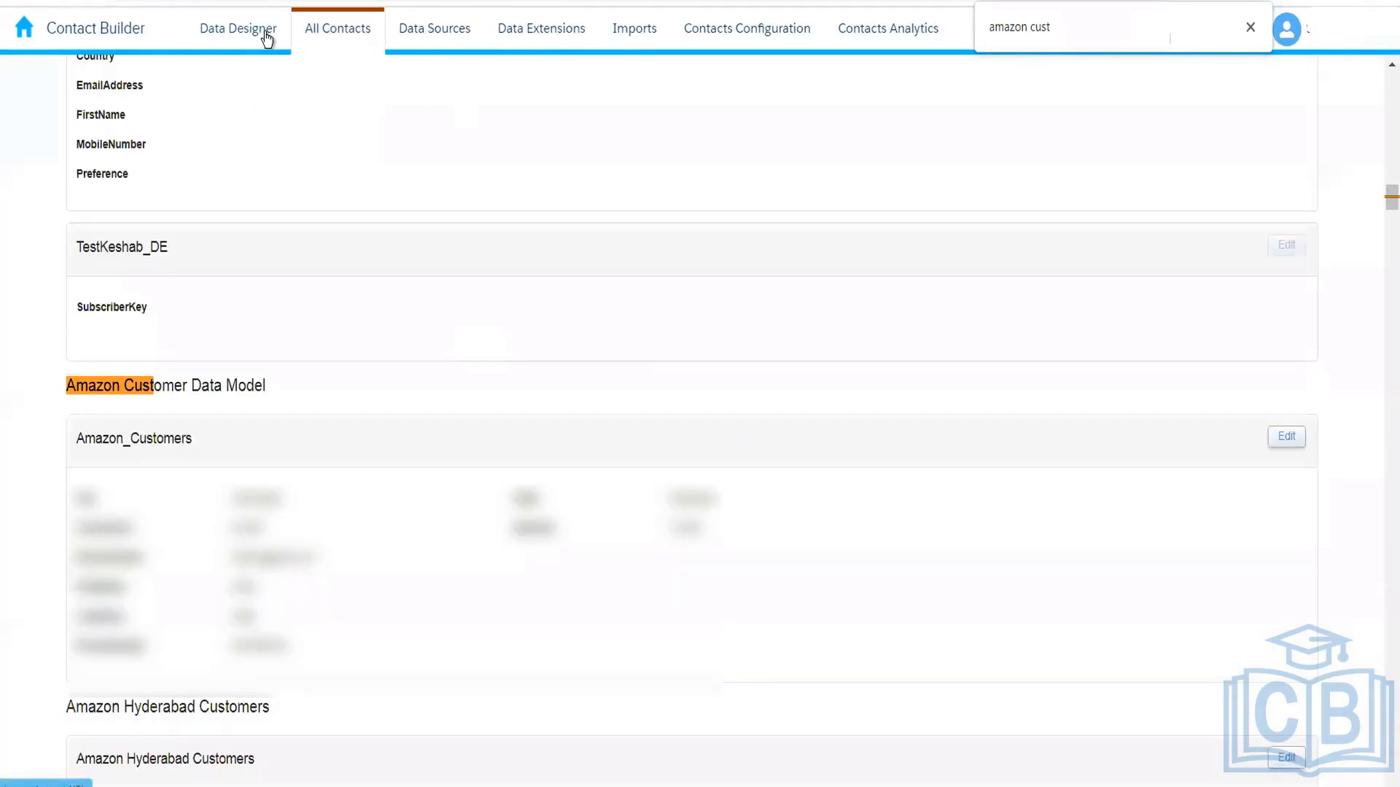
- Visit Data Designer, return to the same contact's attributes in All Contacts, and reload the page
click(267, 37)
click(350, 40)
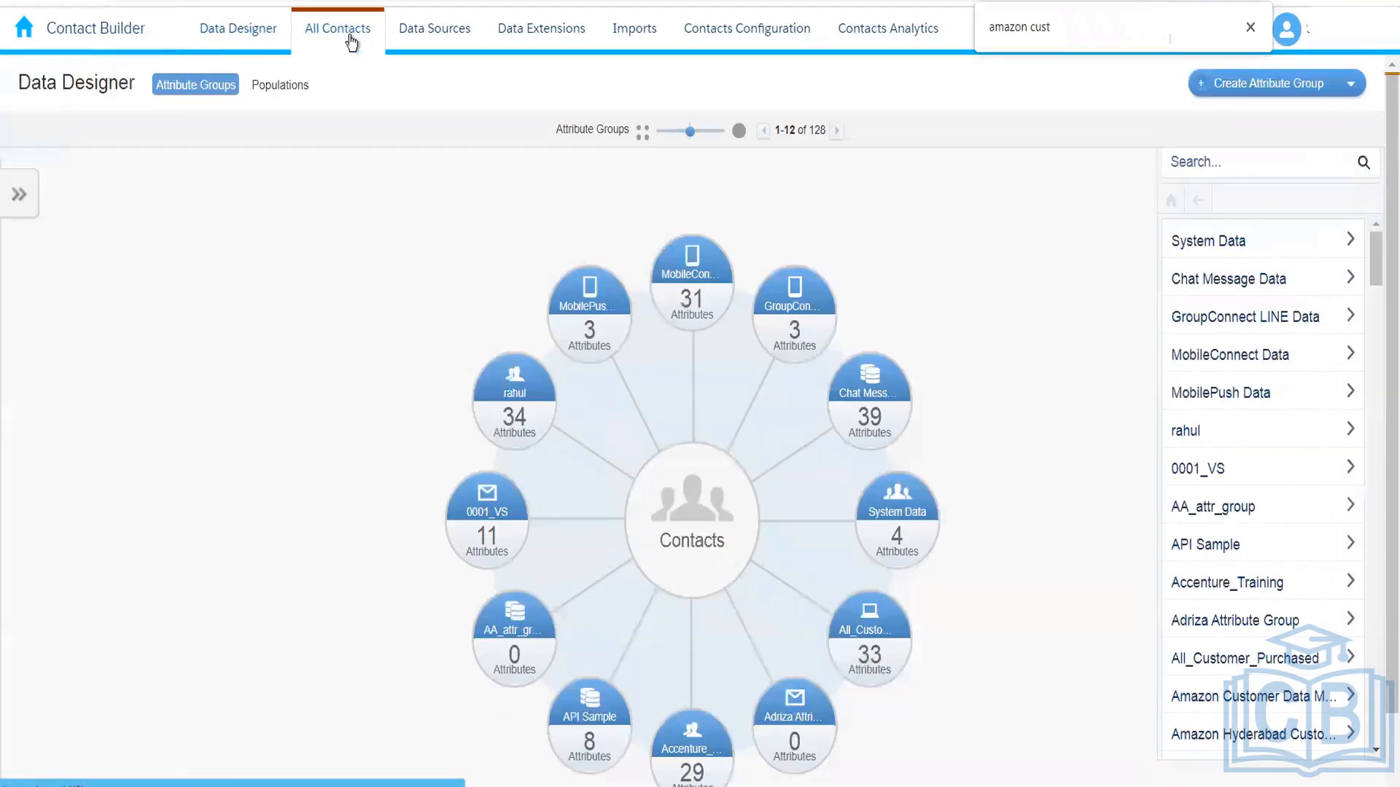
click(253, 247)
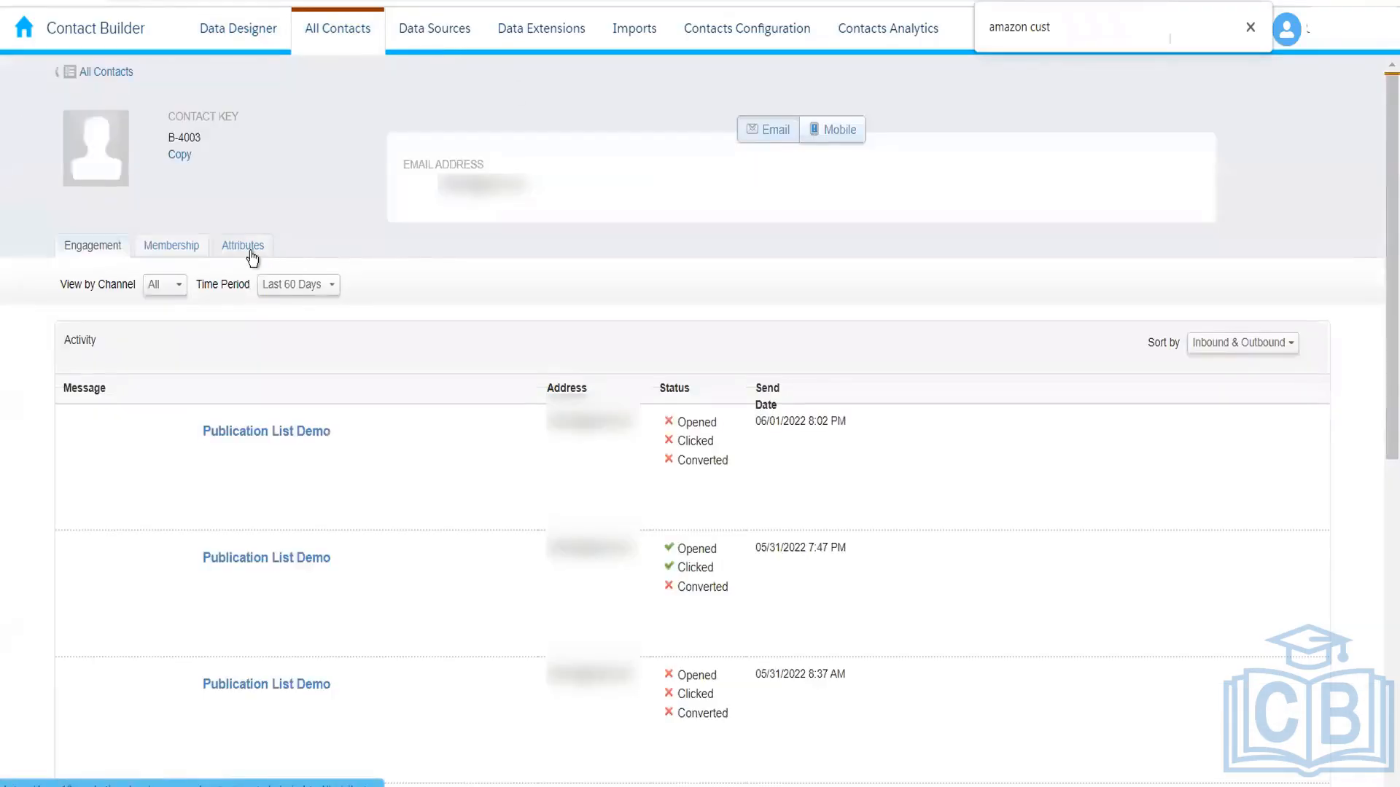
click(250, 249)
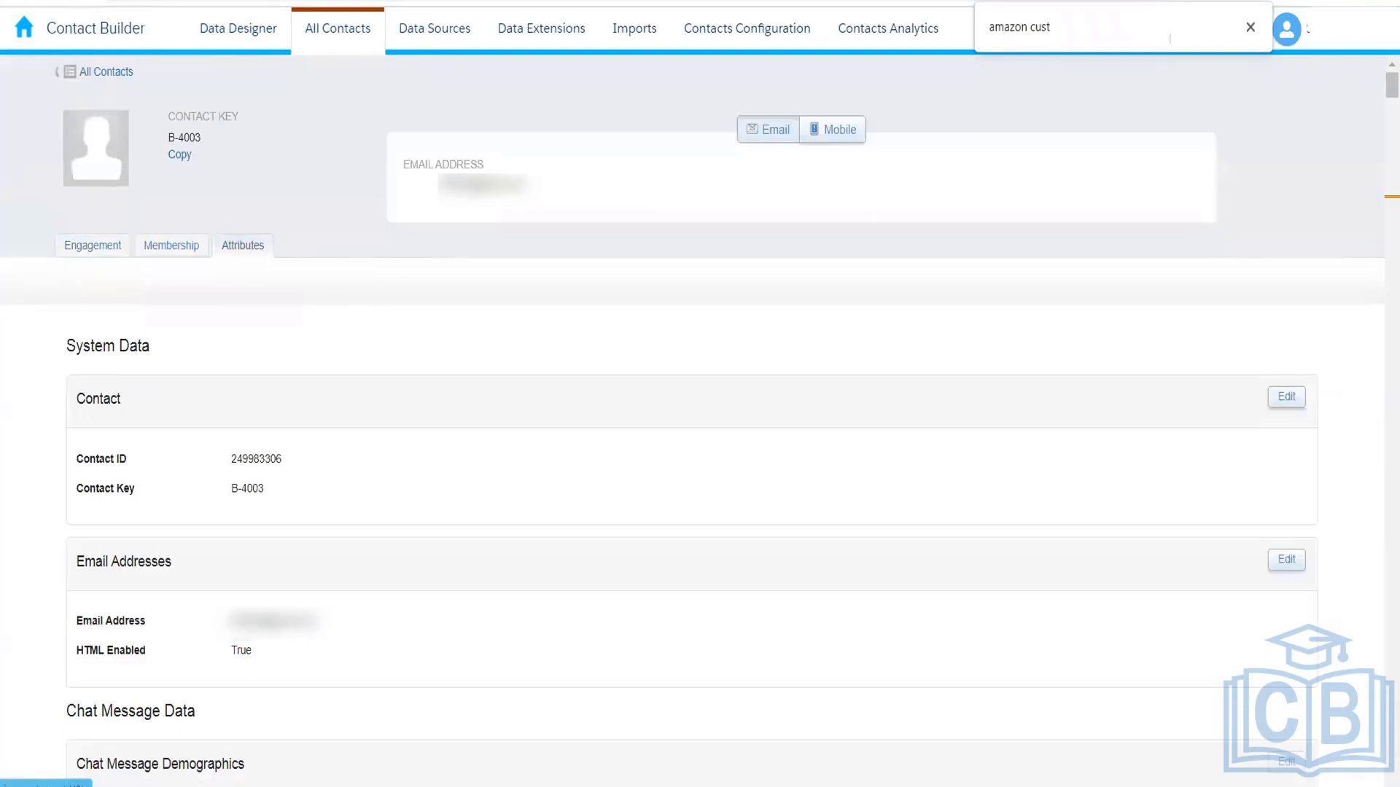
key(F5)
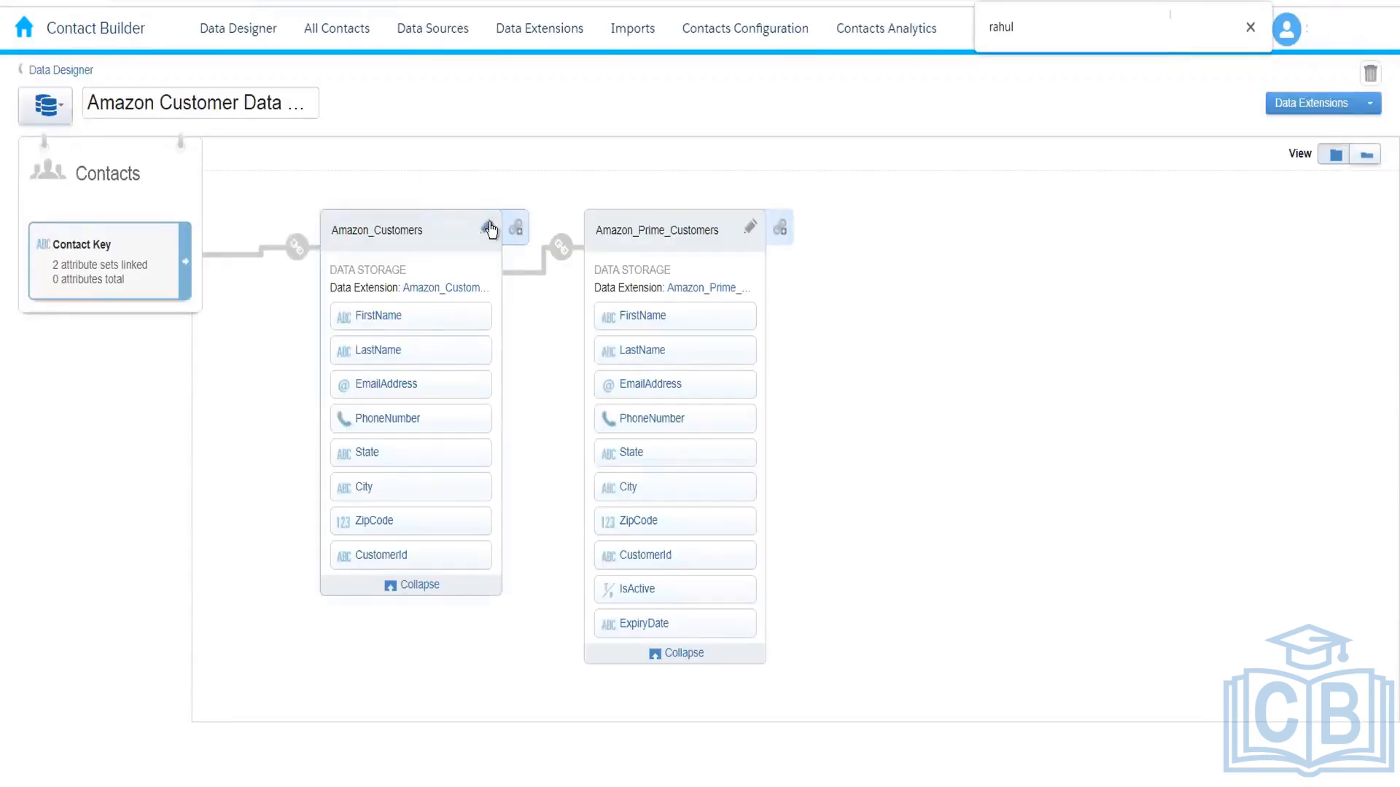
- Open the attribute group's dialog for linking a data extension to Customer Data, cancel it, and close the page search
click(1370, 106)
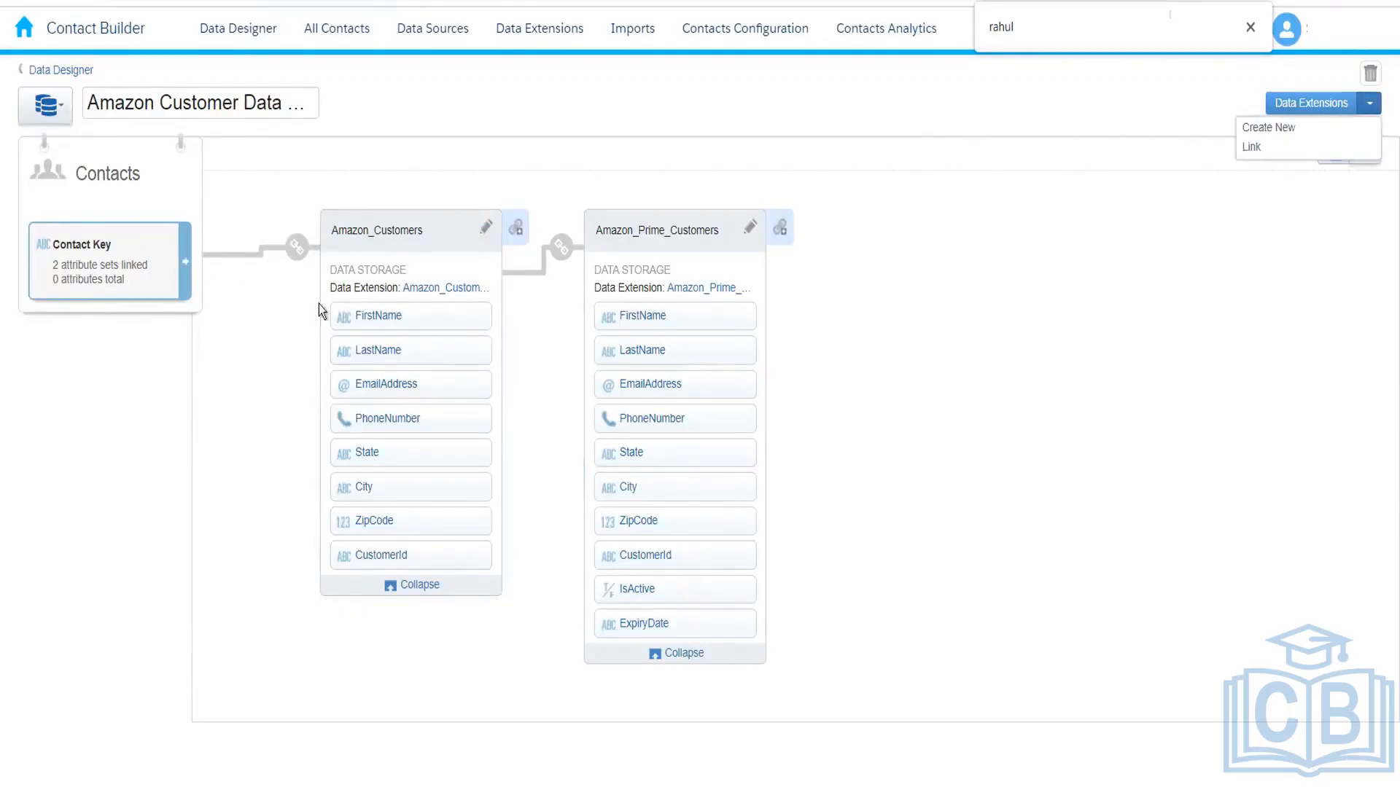
click(1262, 148)
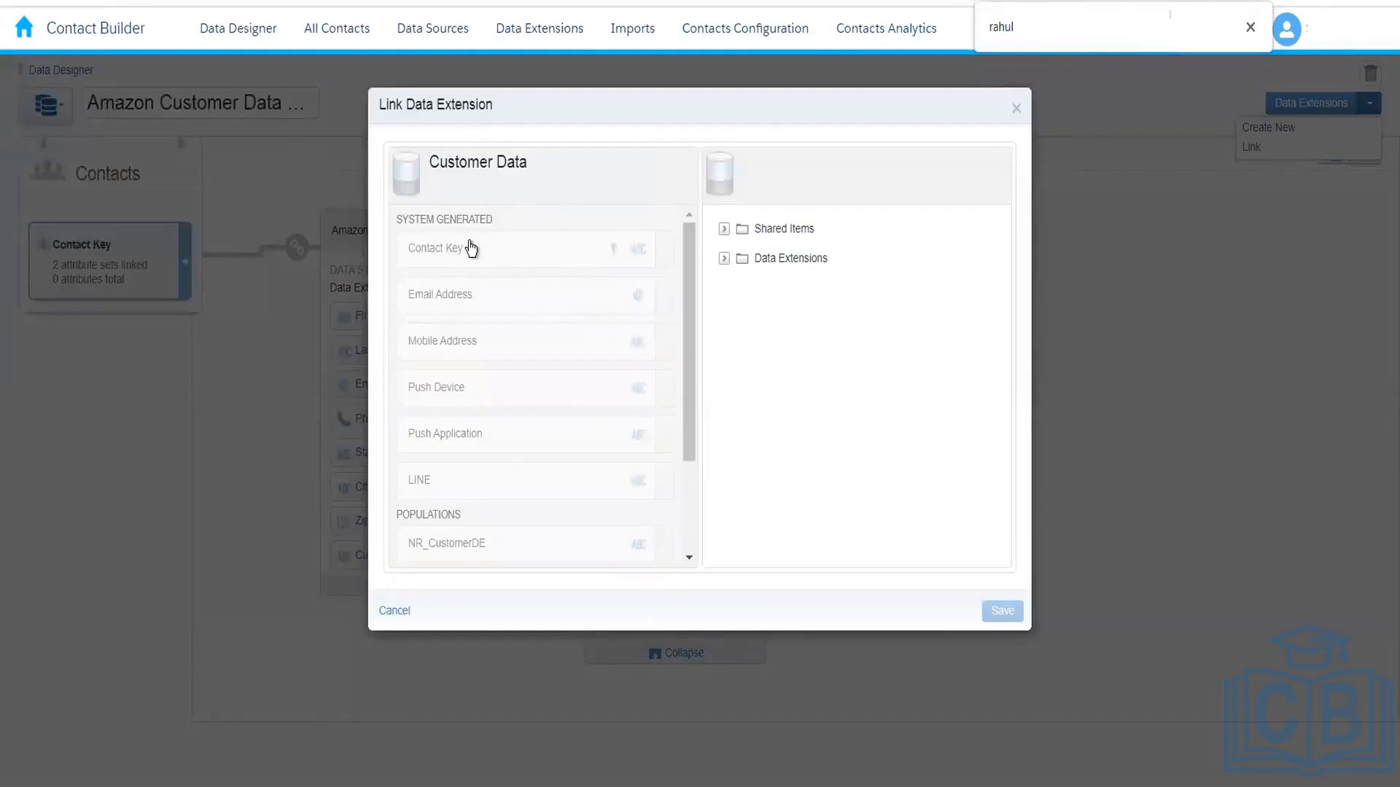
click(410, 612)
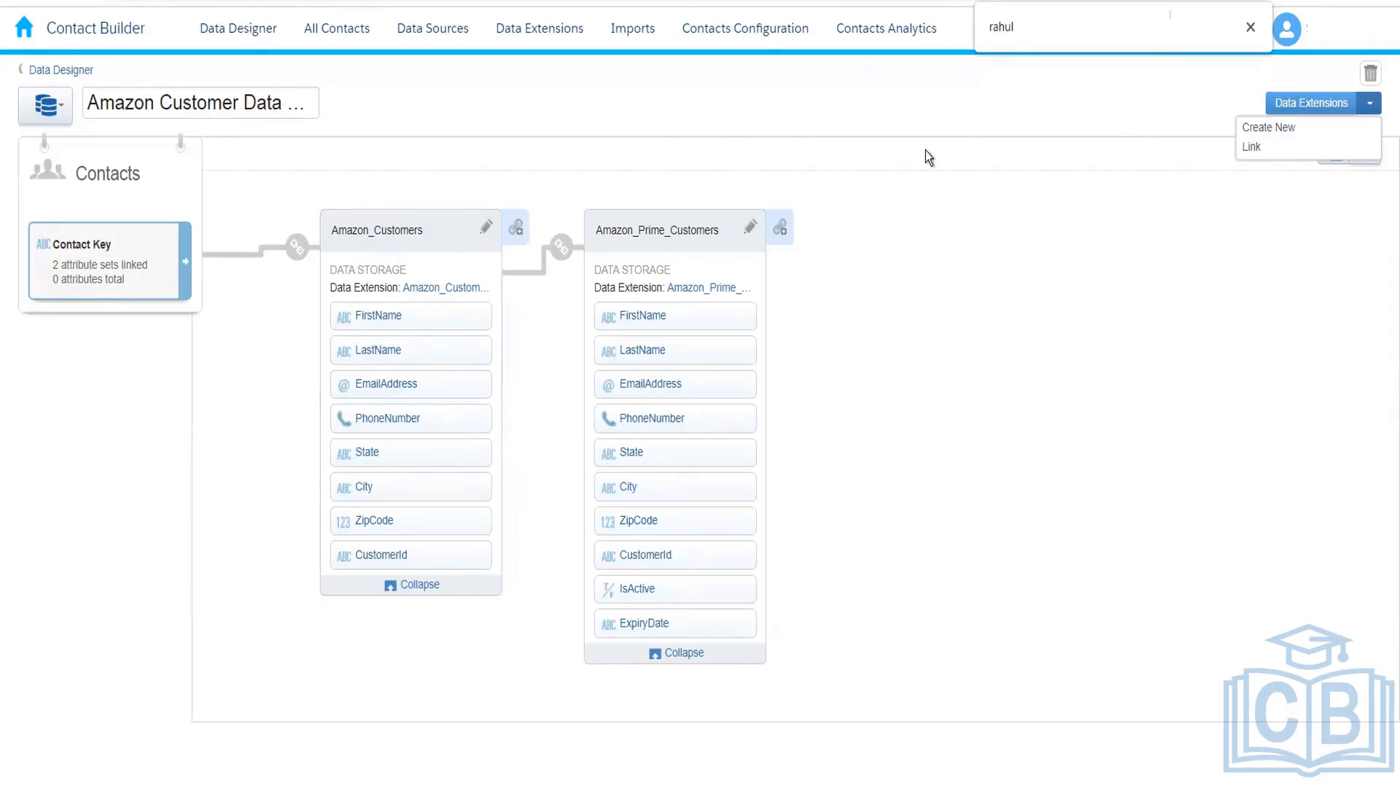
click(1250, 29)
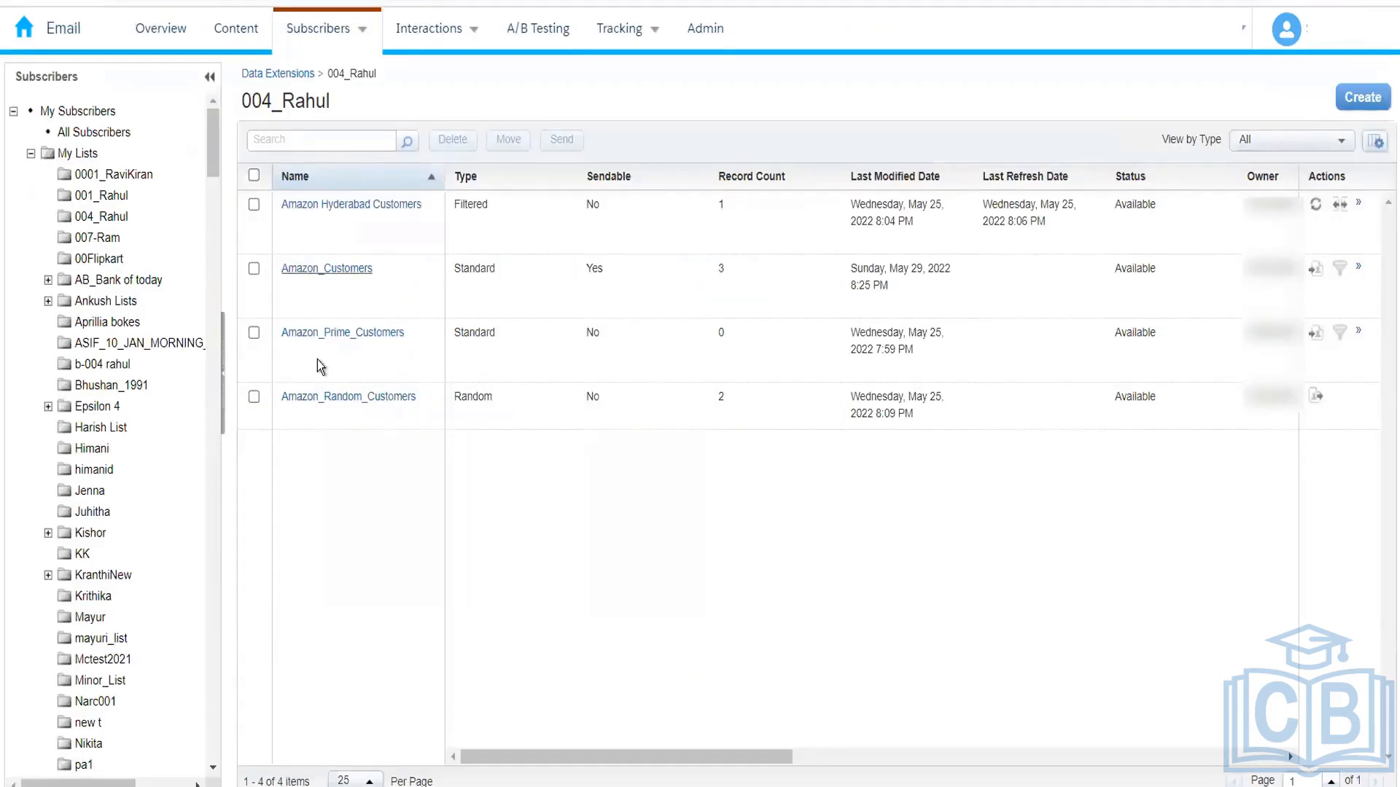
- Reload Contact Builder at Data Designer, then list All Contacts filtered by the Email channel
mouse_move(353, 36)
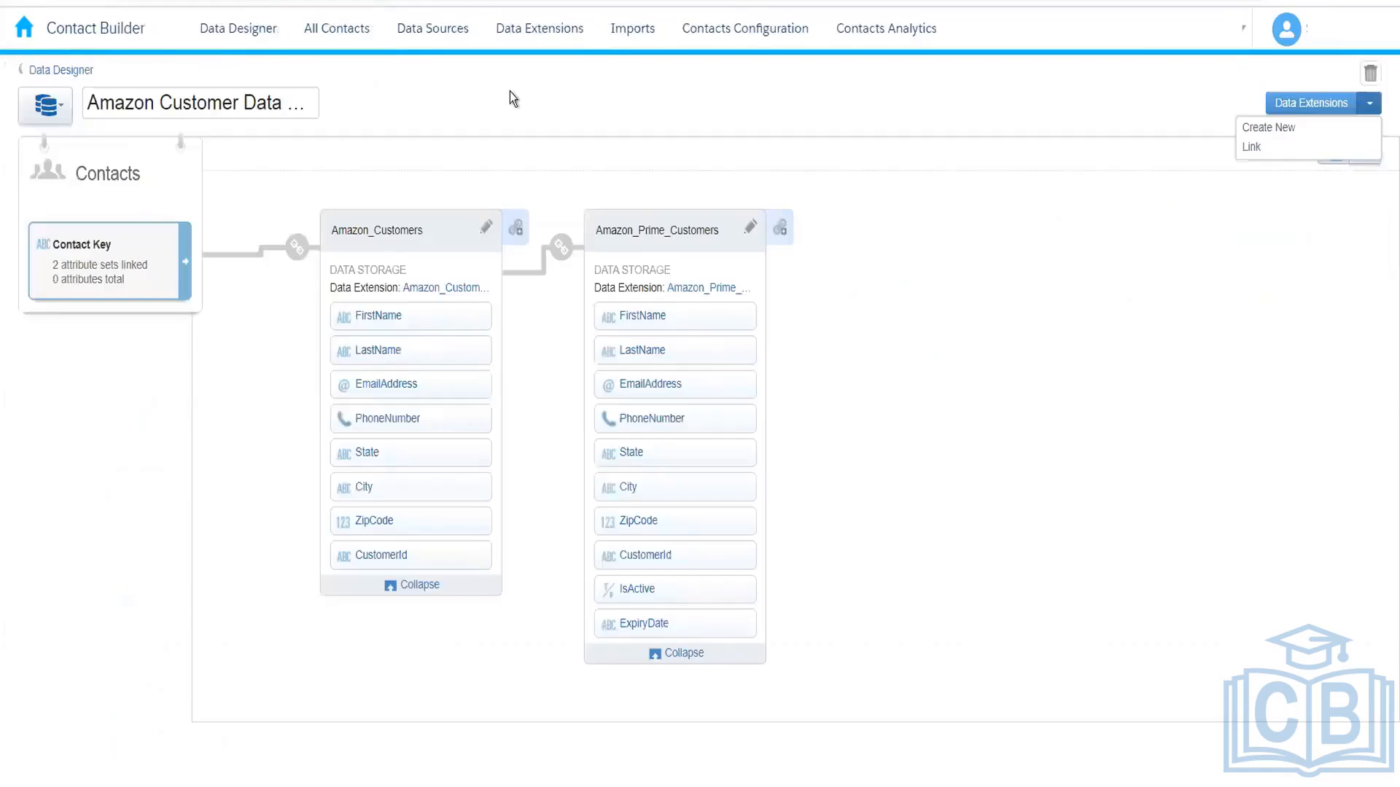
mouse_move(25, 42)
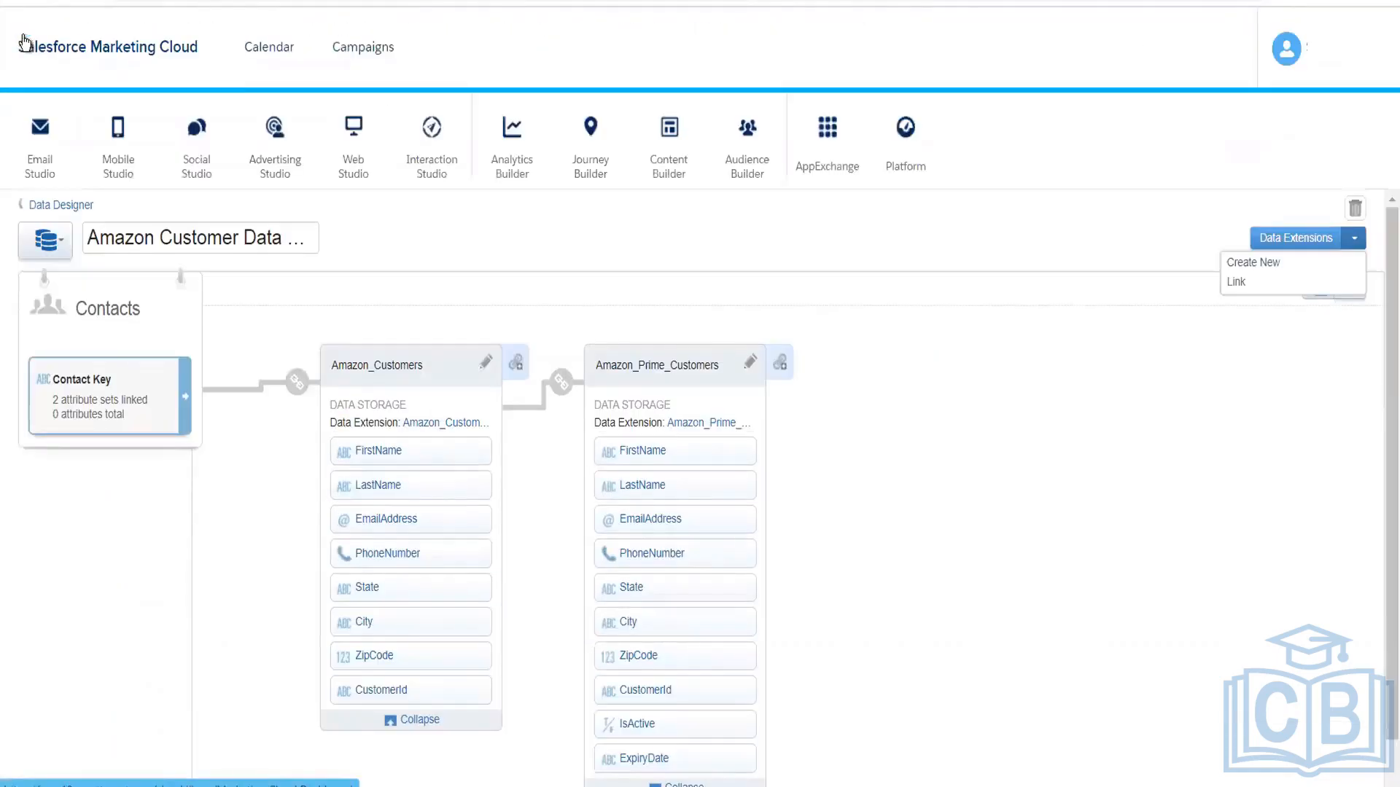
mouse_move(606, 188)
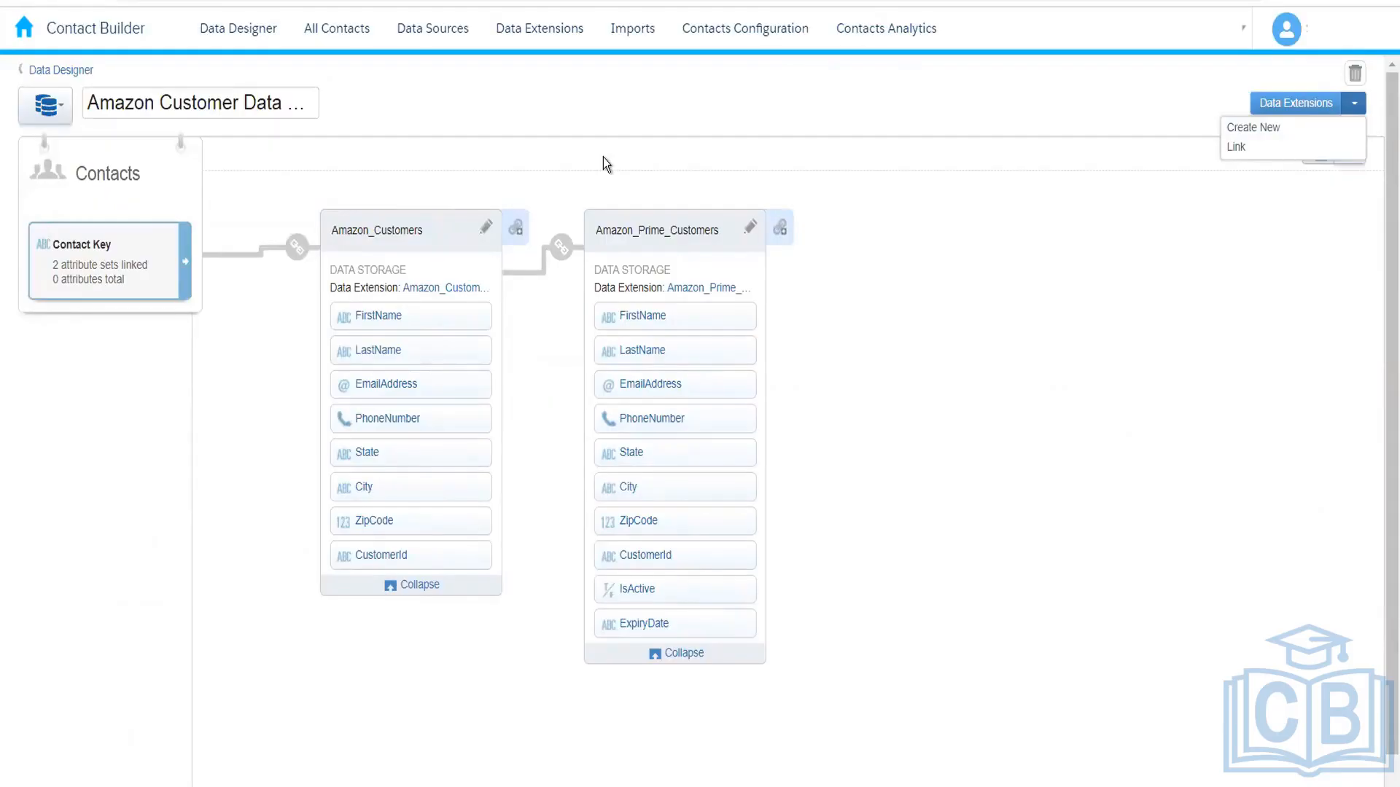
click(440, 105)
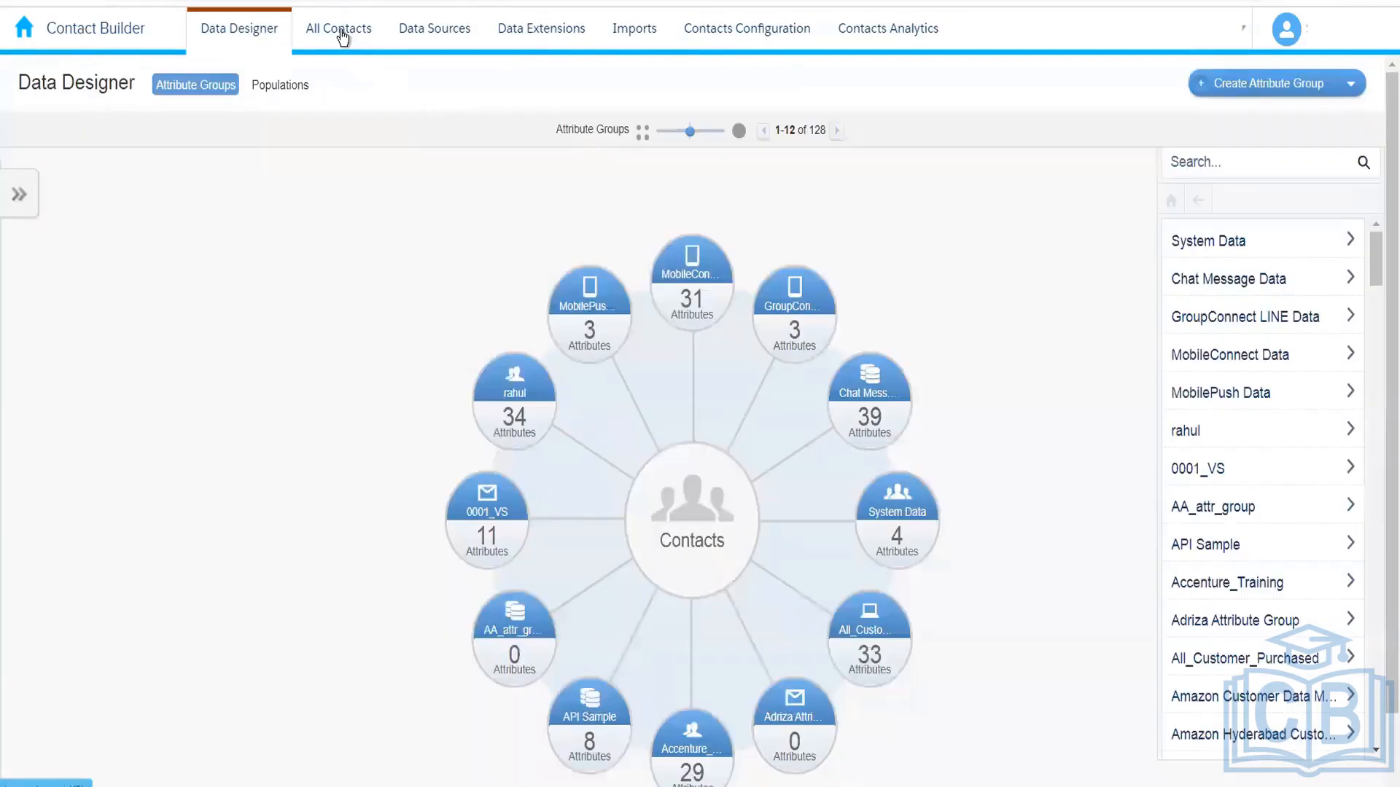
click(341, 32)
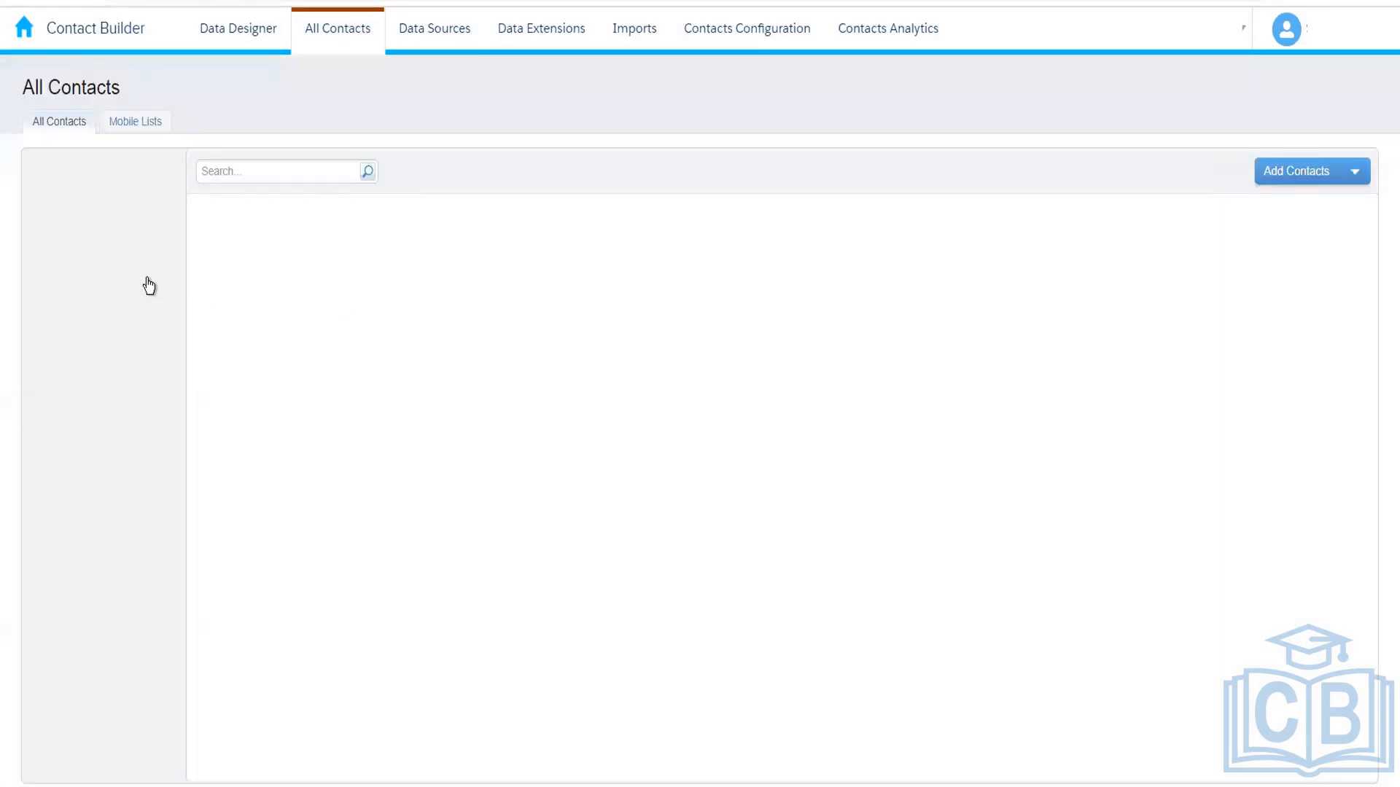
scroll(172, 343, down, 3)
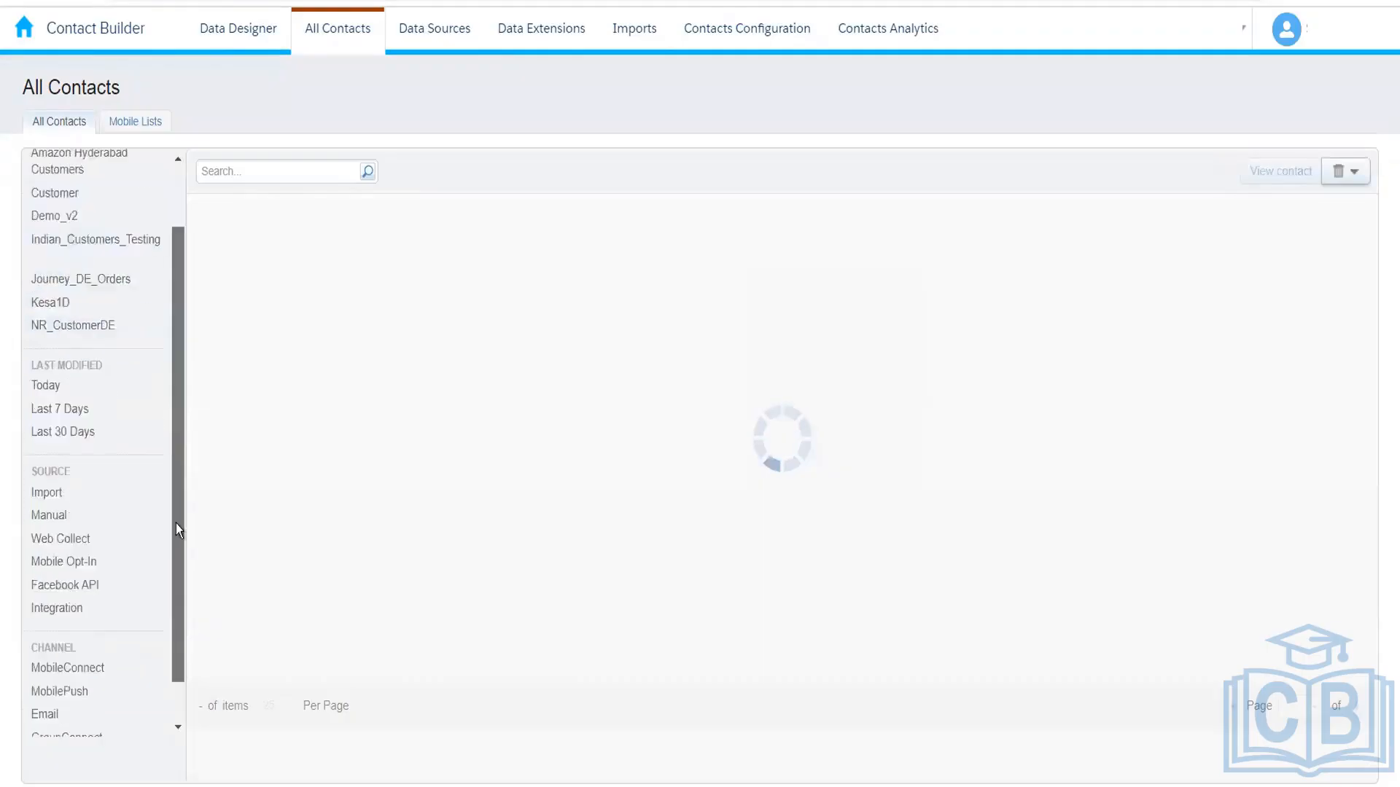
click(61, 670)
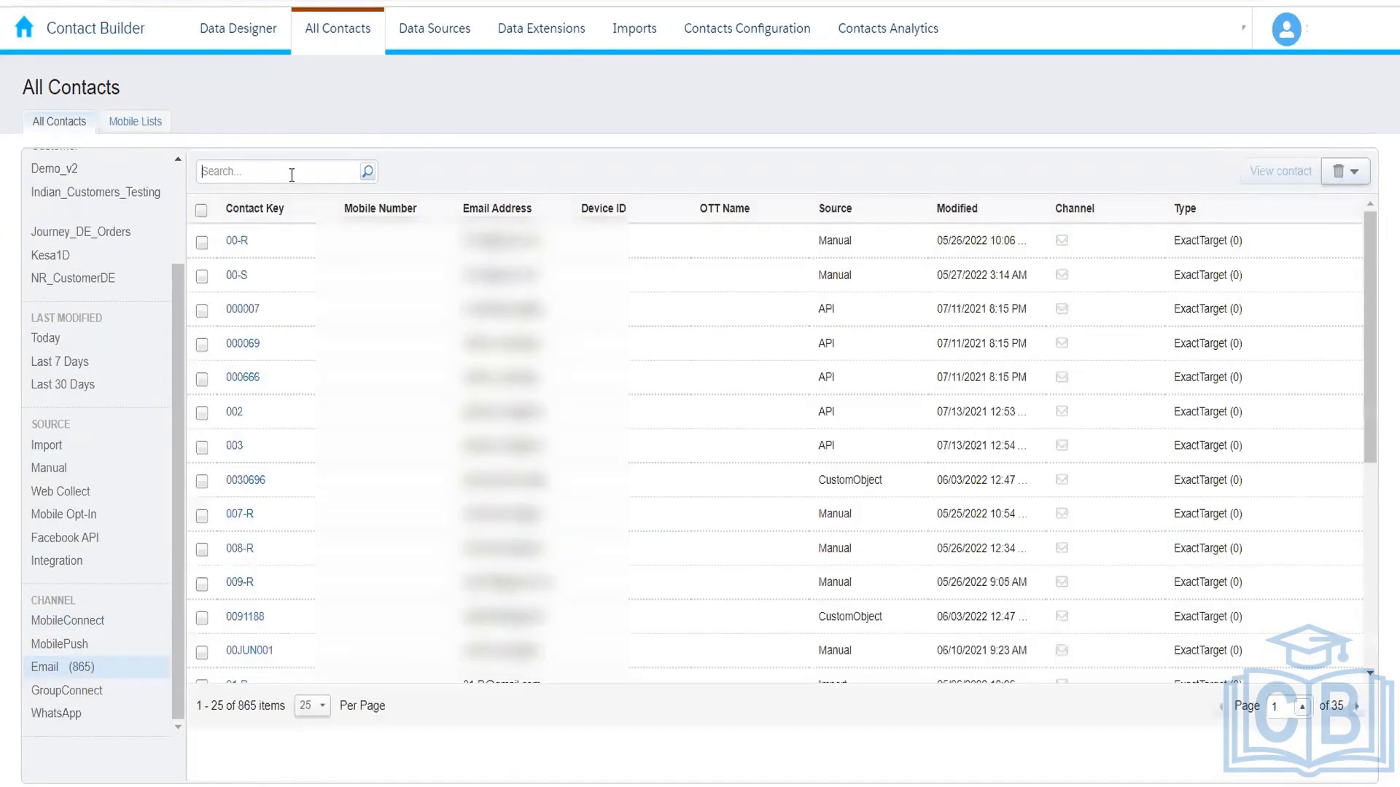
- Search the Email contacts for the customer's contact key and open the matching contact record
text(B-4)
text(--)
text(003)
key(Return)
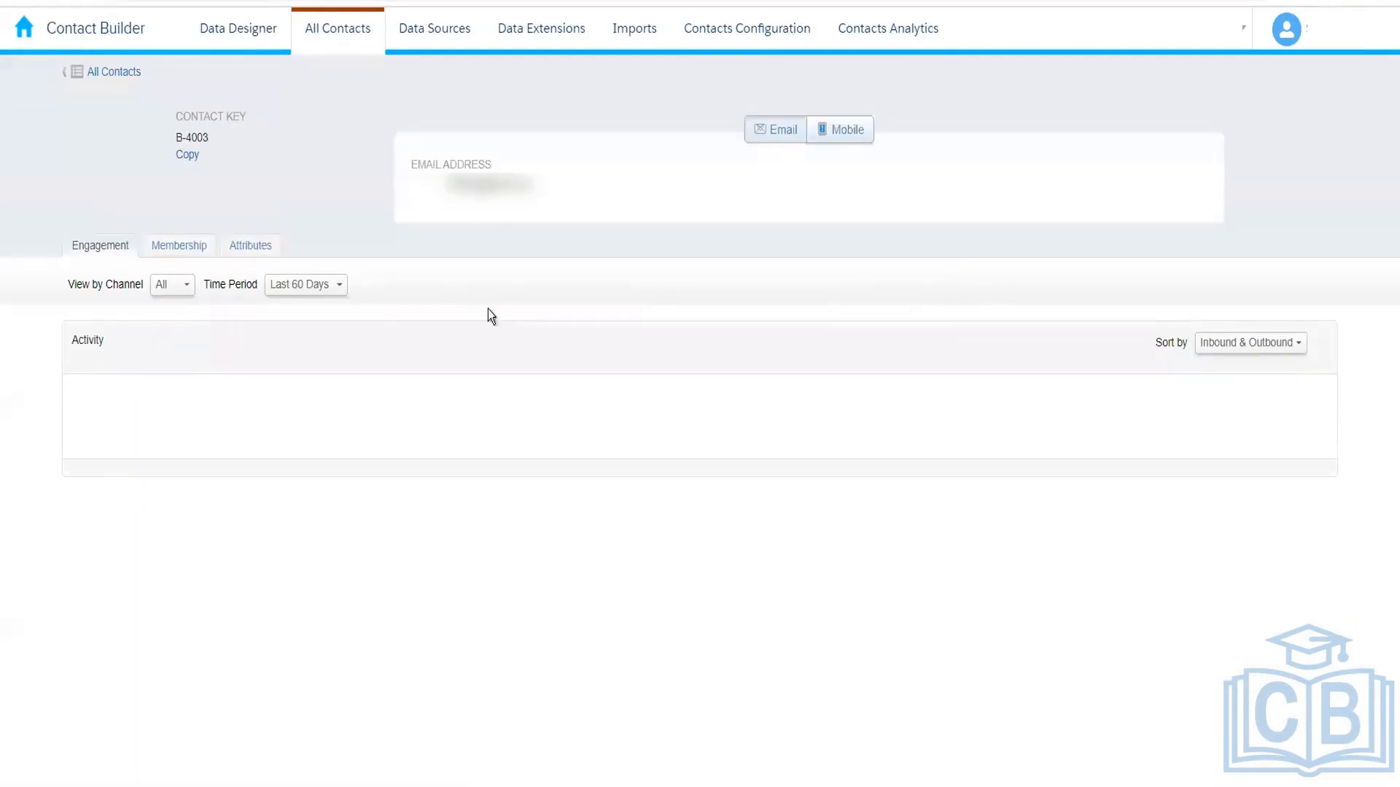
- Find "amazon" in the contact's attributes, examine Amazon_Customers and its linked Amazon_Prime_Customers record, and return to the attributes
click(250, 245)
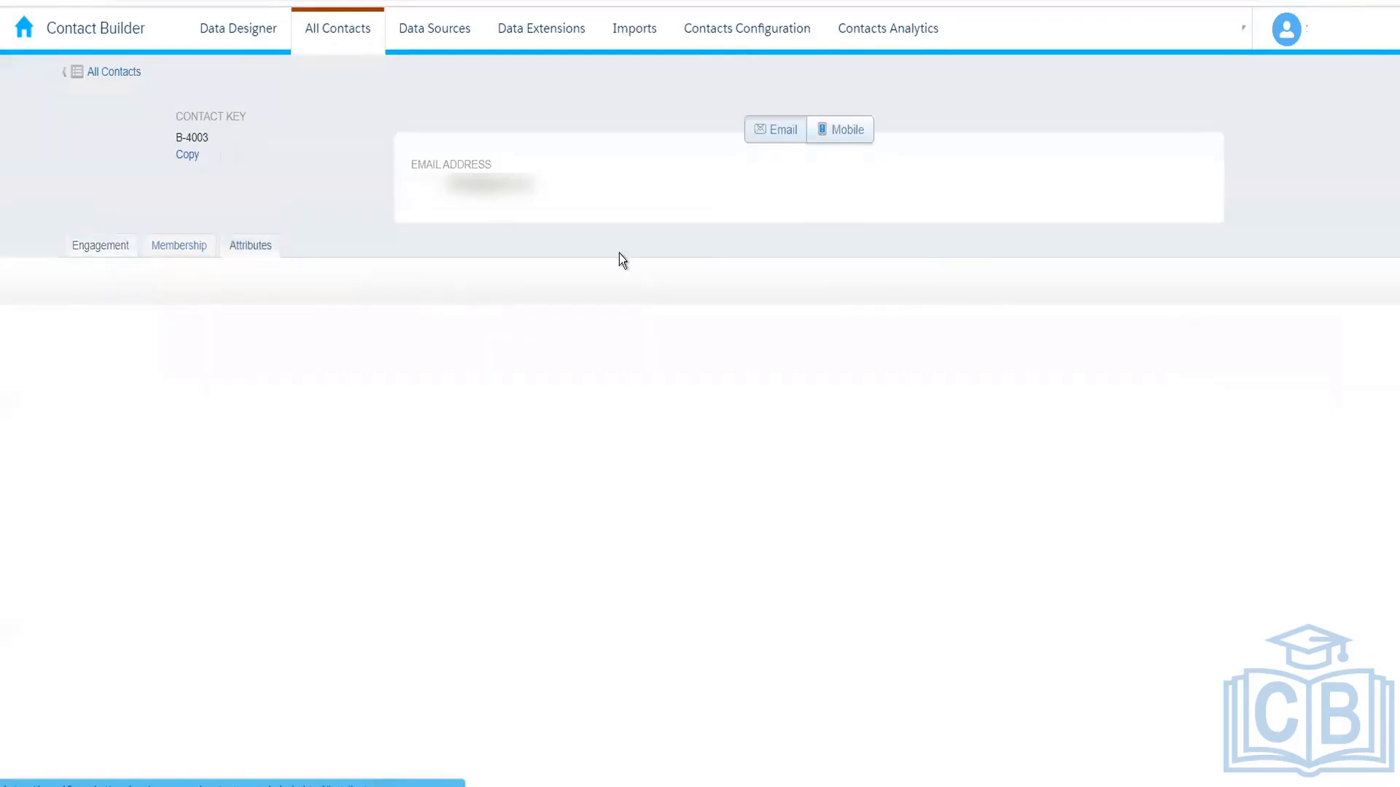
key(ctrl+f)
text(amzaon)
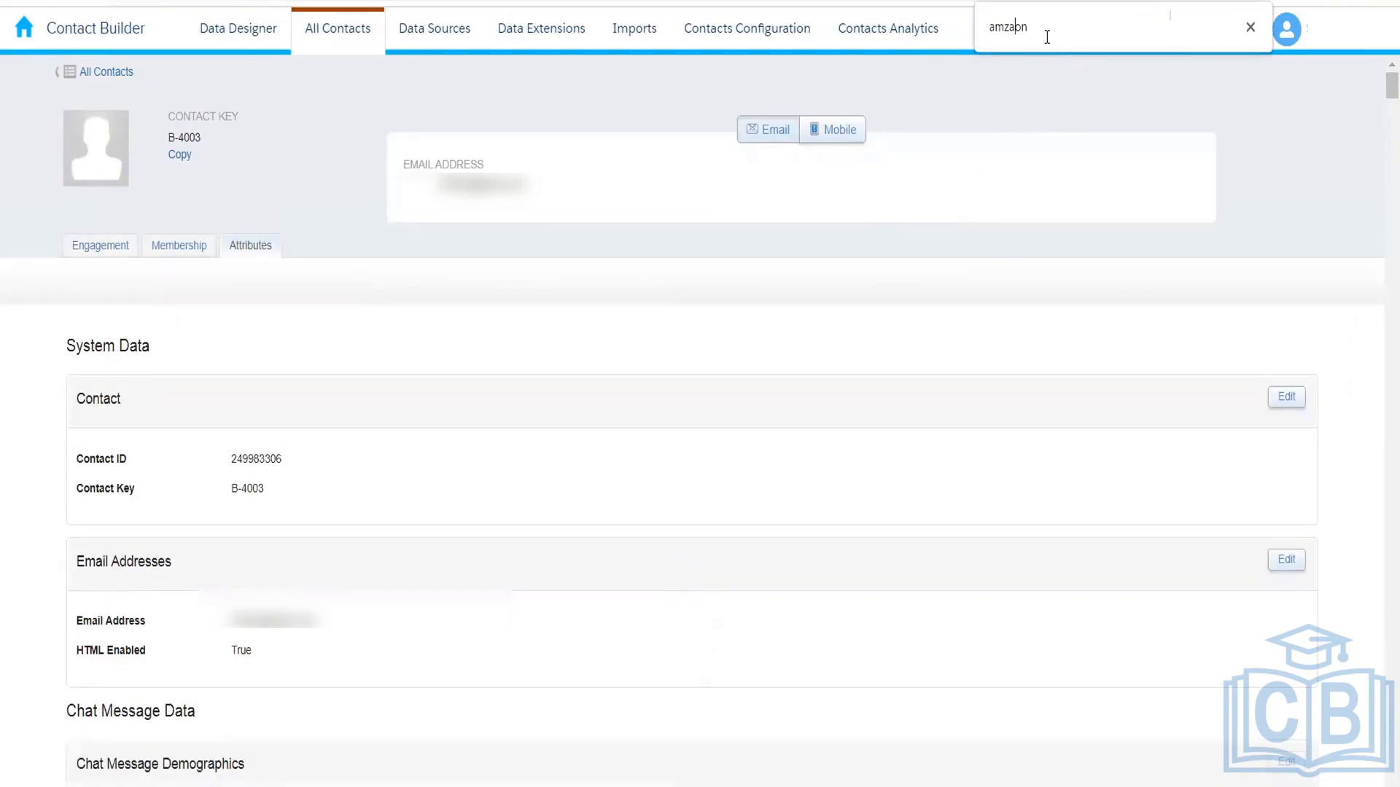
key(ctrl+a)
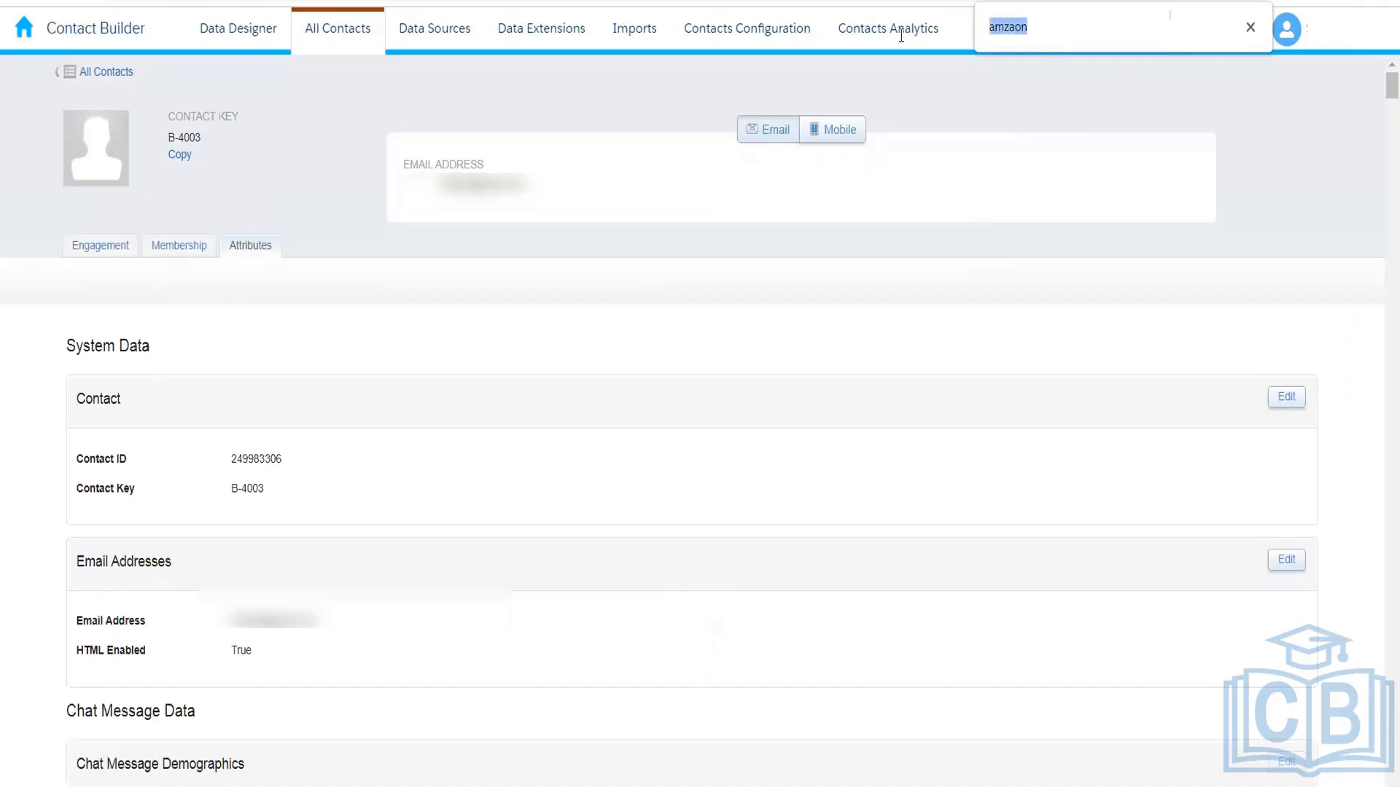
text(amazon)
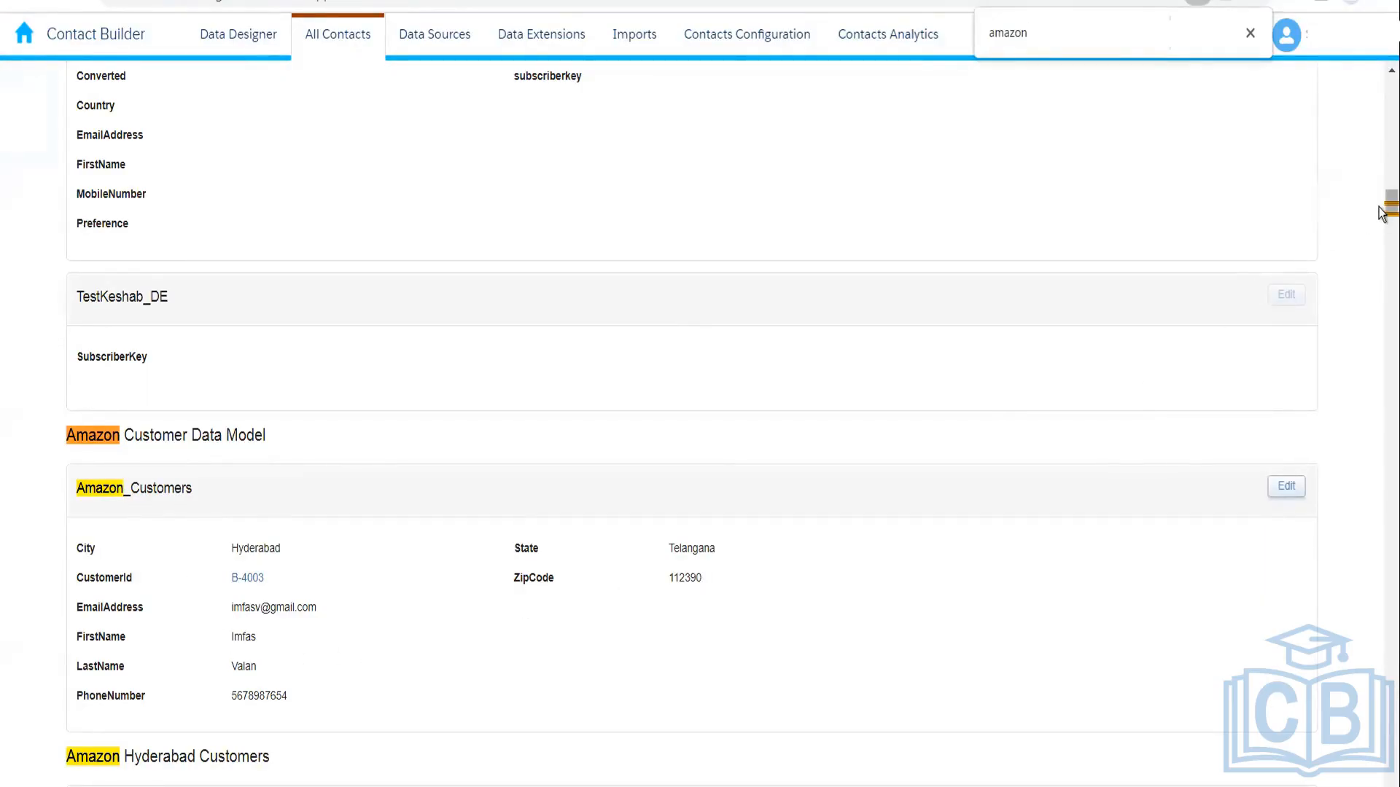
scroll(1382, 213, down, 3)
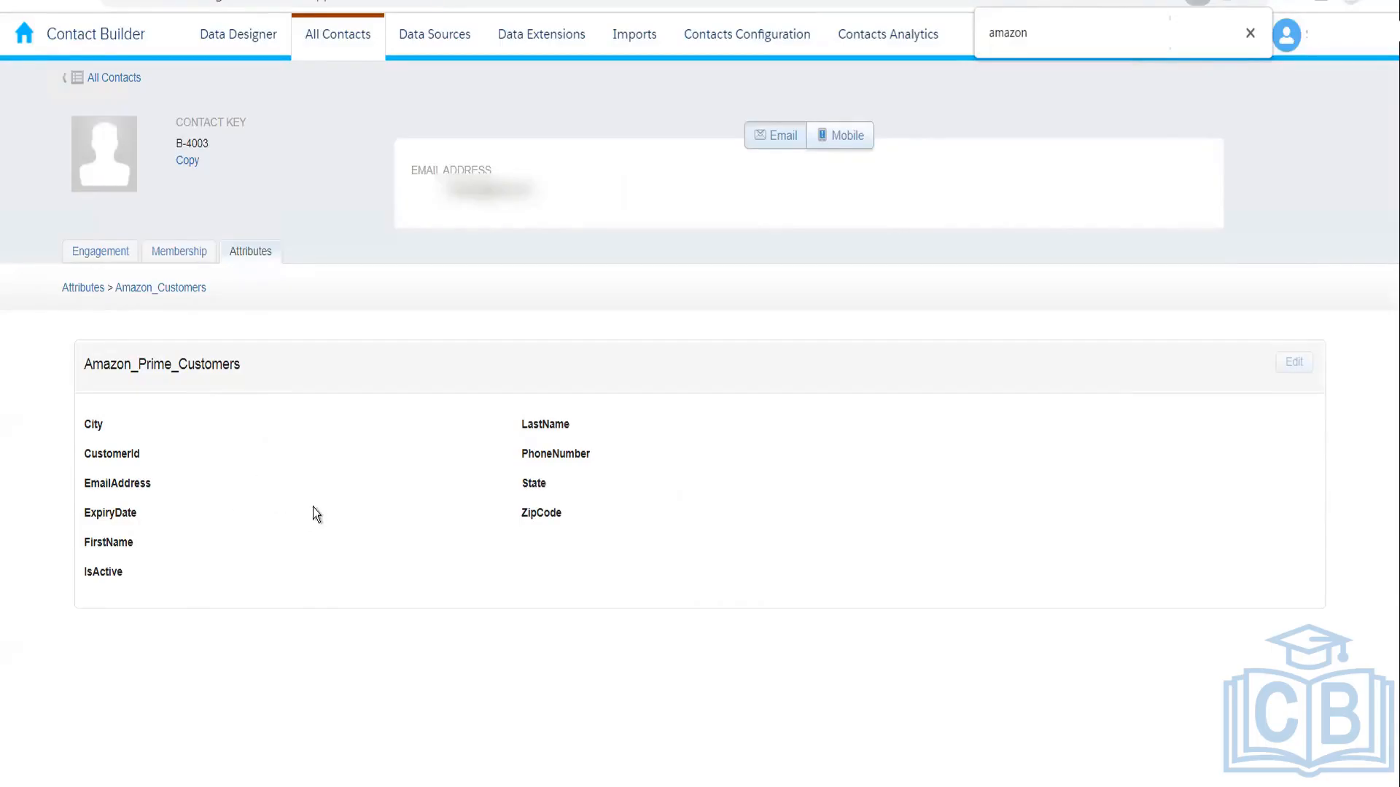
click(81, 288)
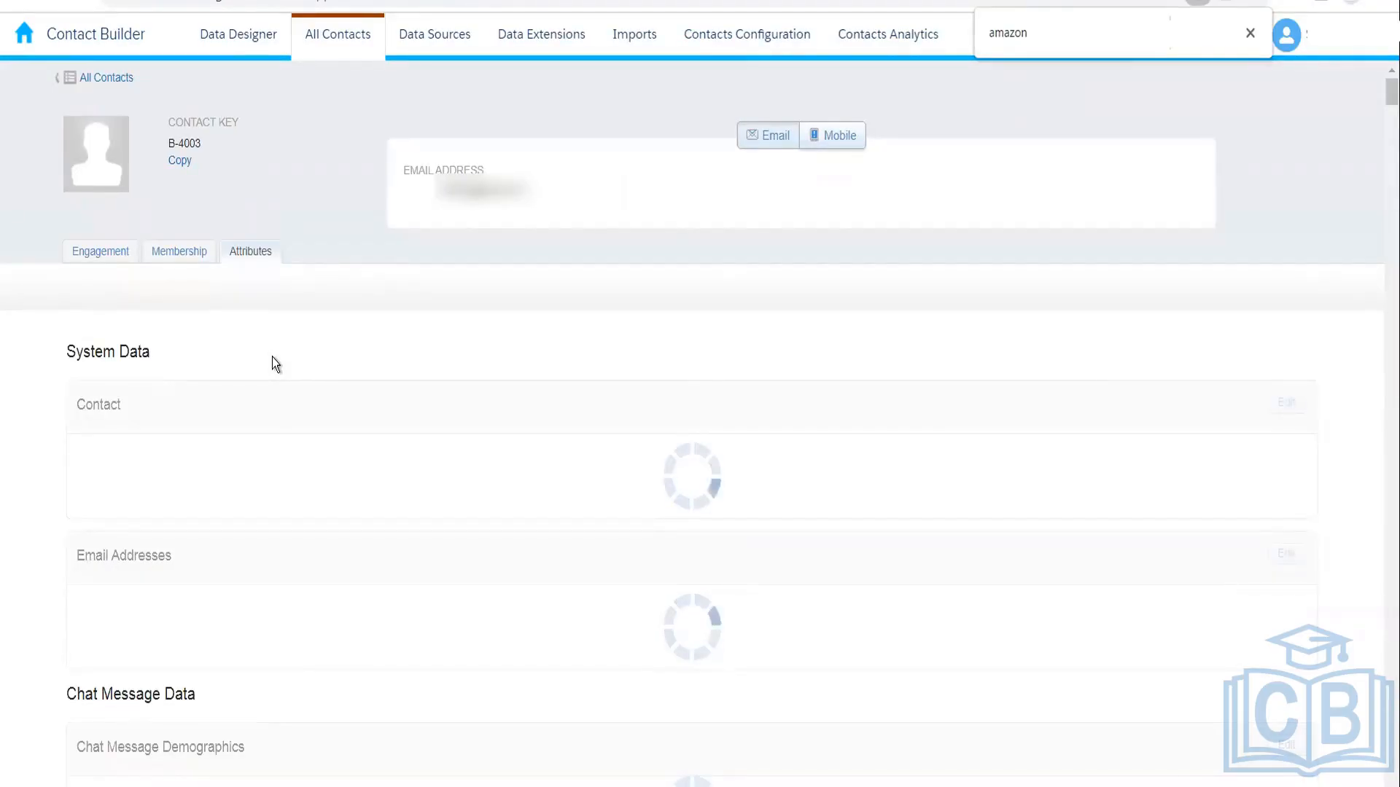
- Clear the contact key search in All Contacts, and revisit the Amazon Customer Data Model group in Data Designer before returning to All Contacts
click(248, 41)
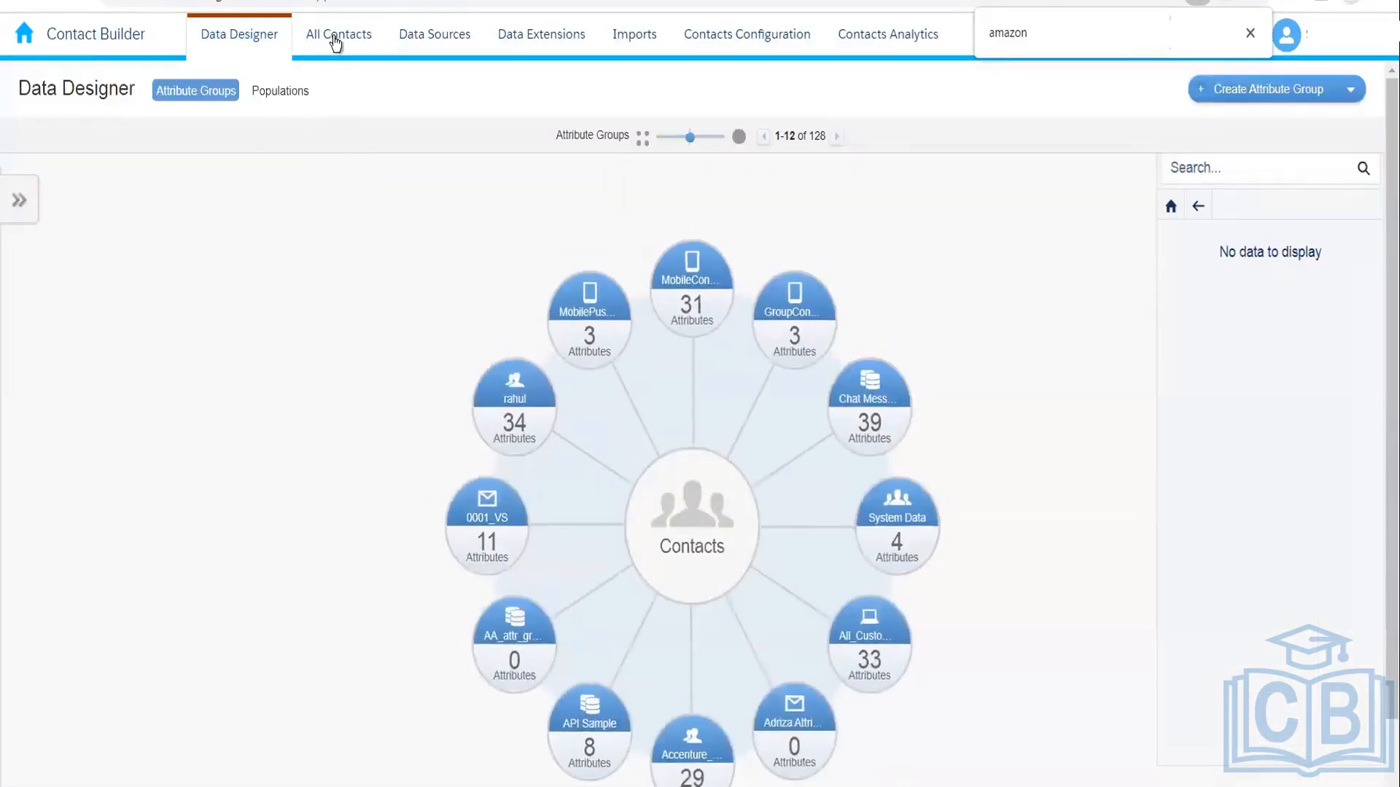
click(334, 38)
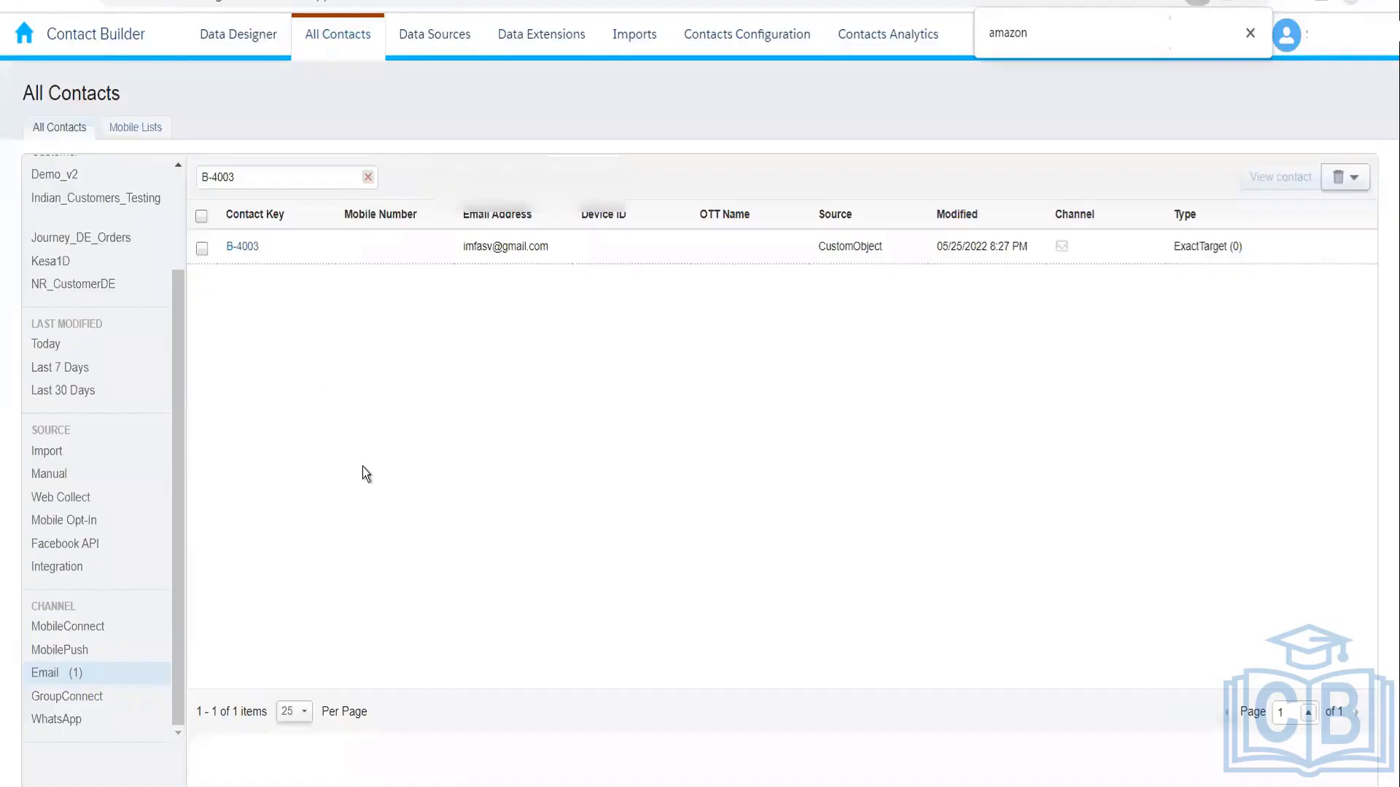
click(368, 178)
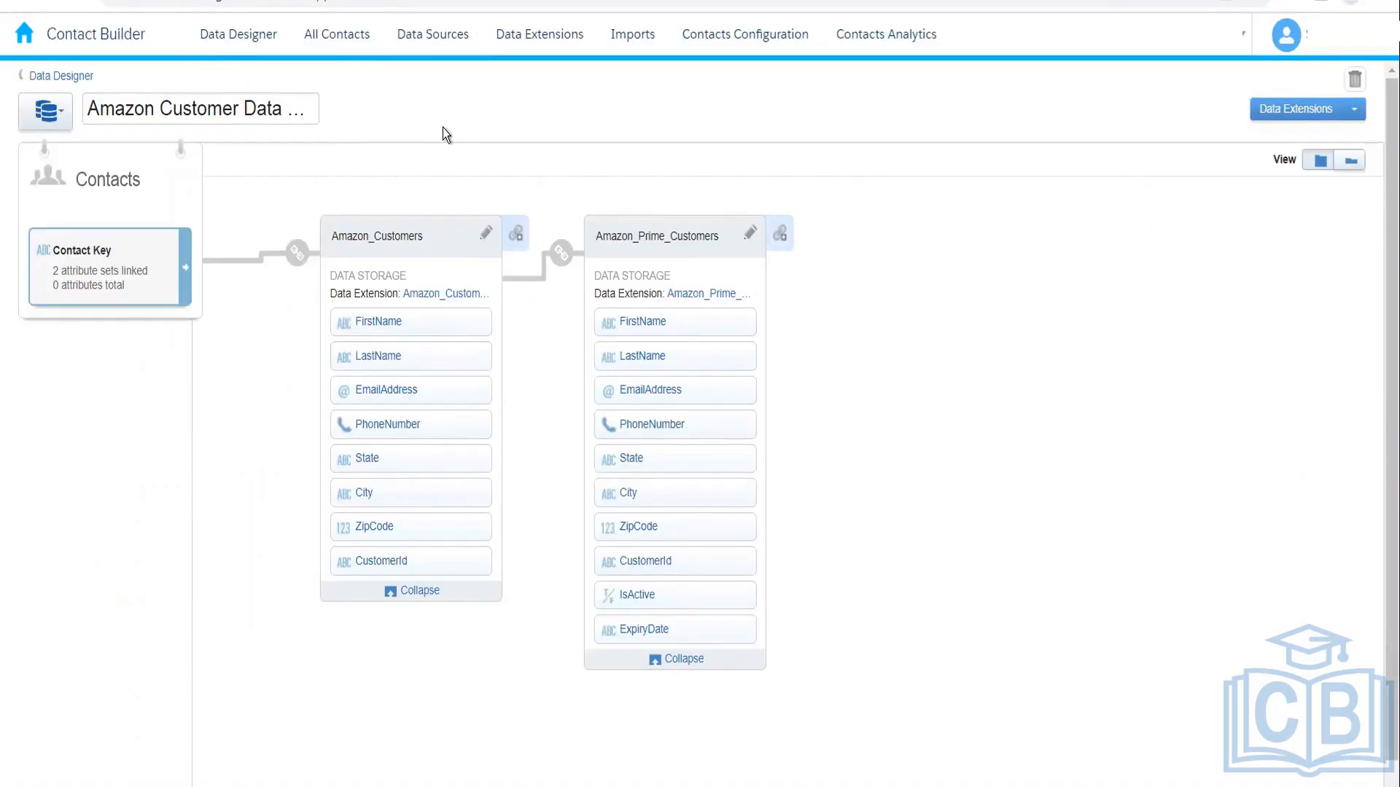
click(337, 38)
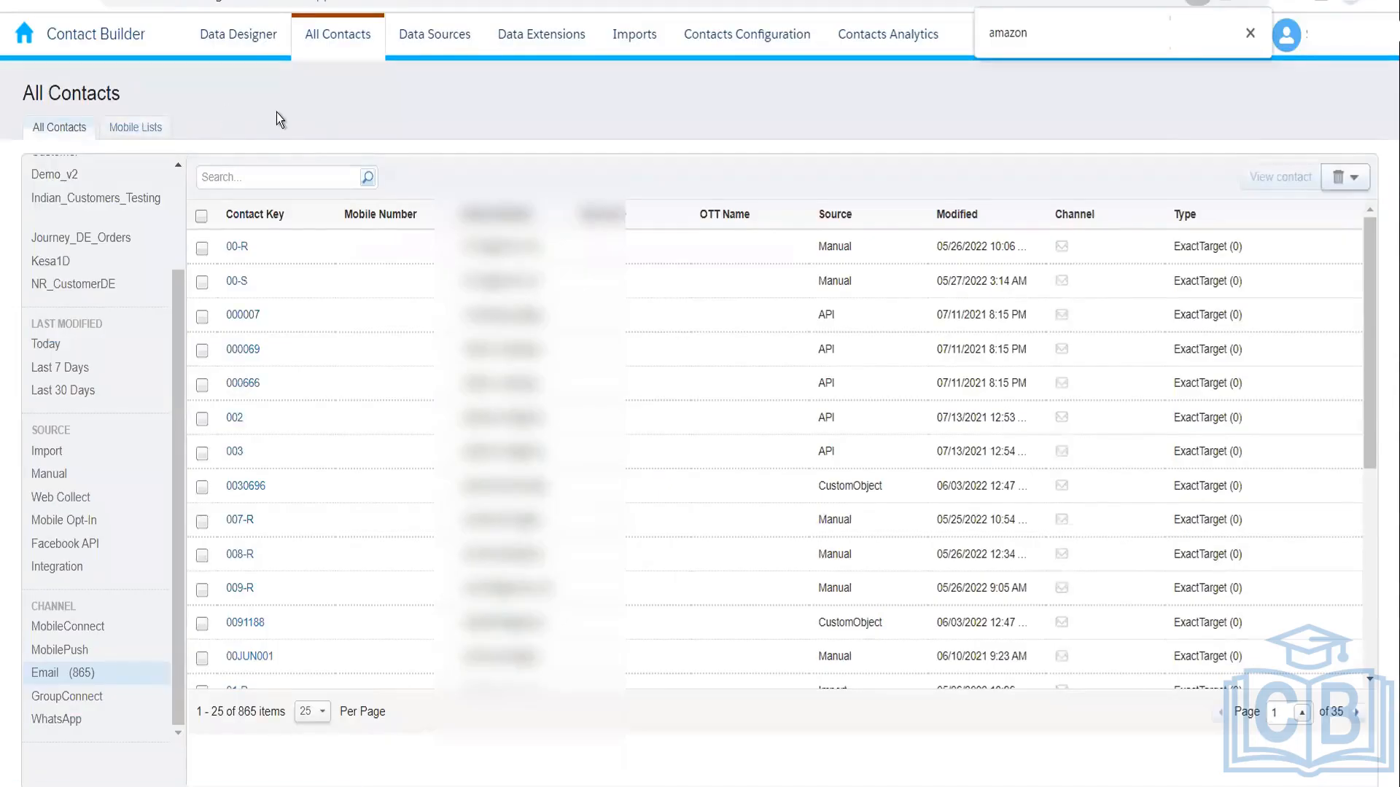
- List the contacts in the Amazon Hyderabad Customers population, look over the other contact filters, and display the mobile lists
drag(180, 318, 174, 202)
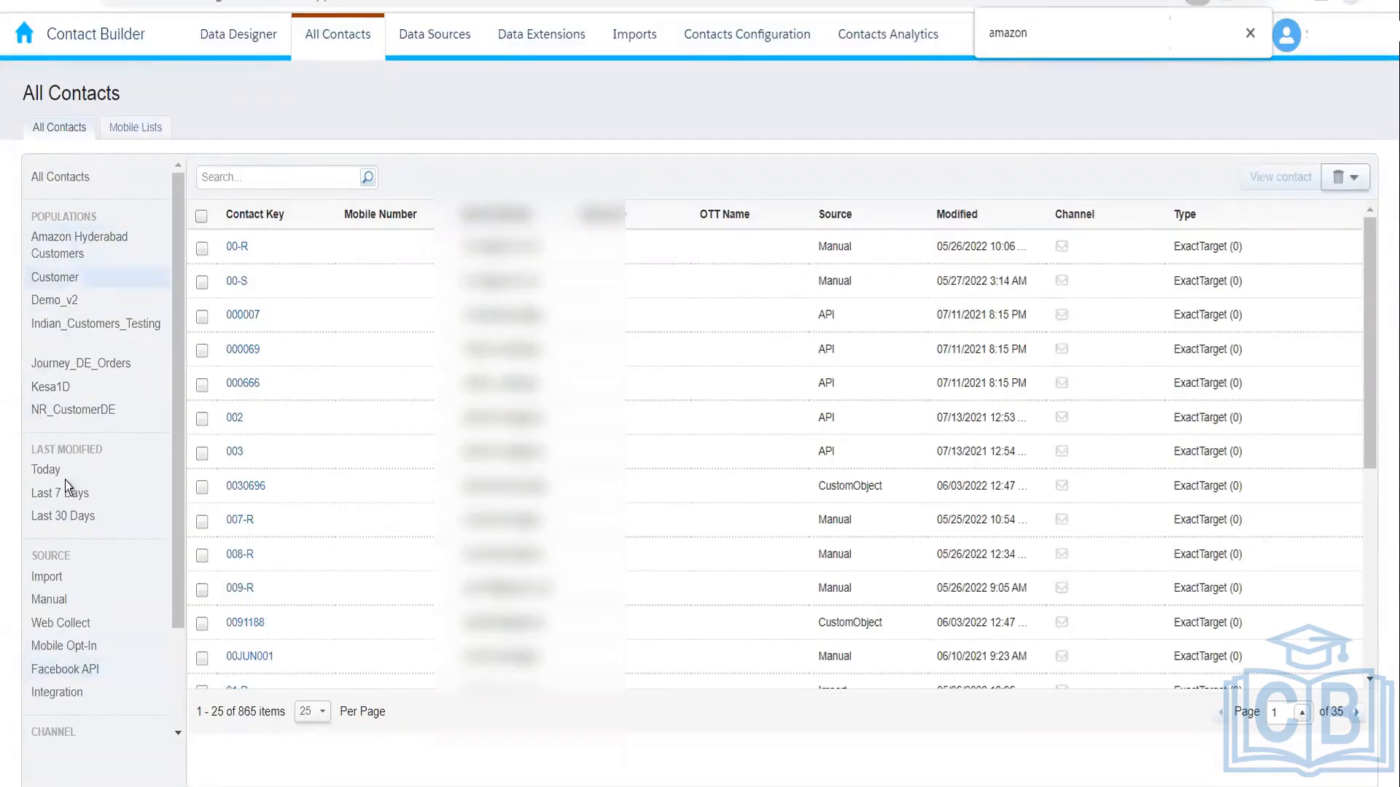
click(70, 246)
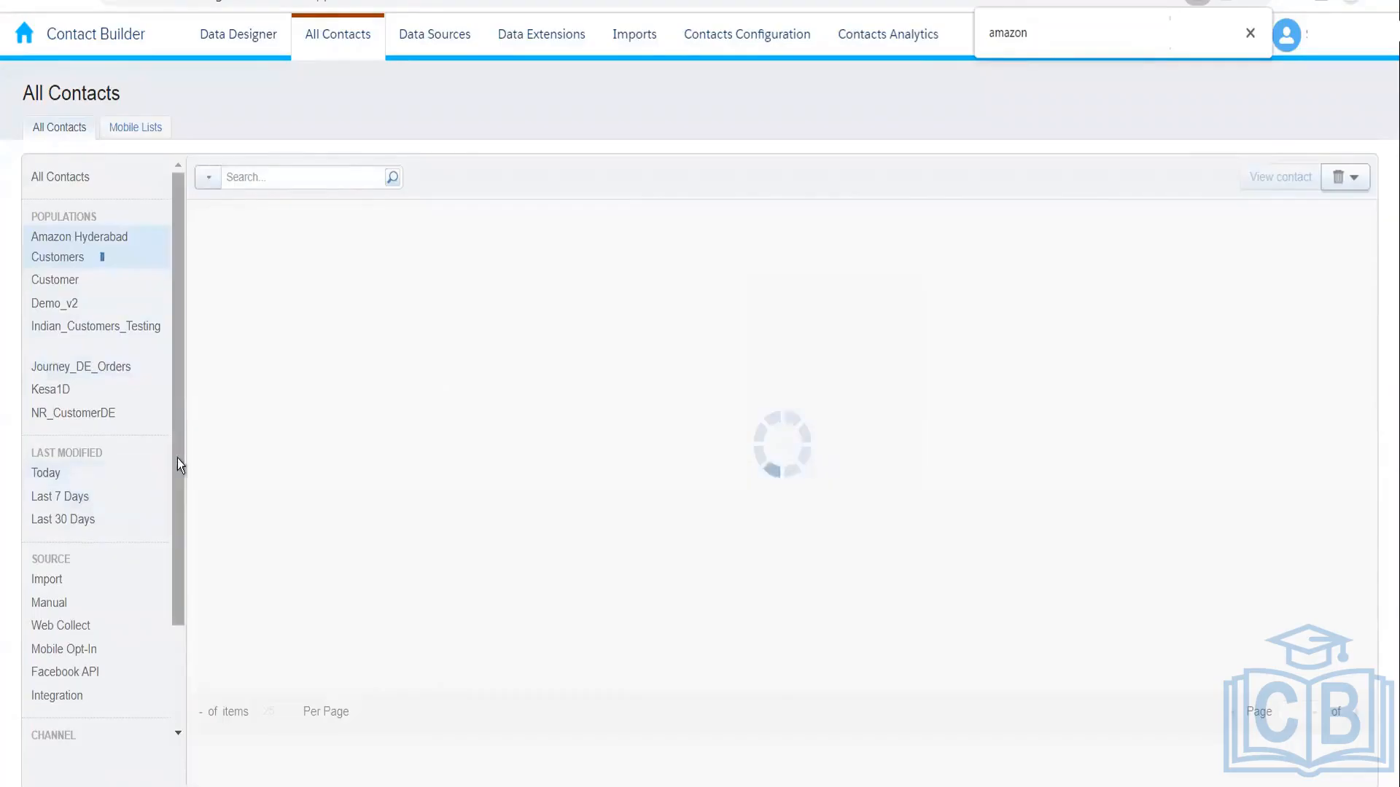
drag(178, 461, 176, 570)
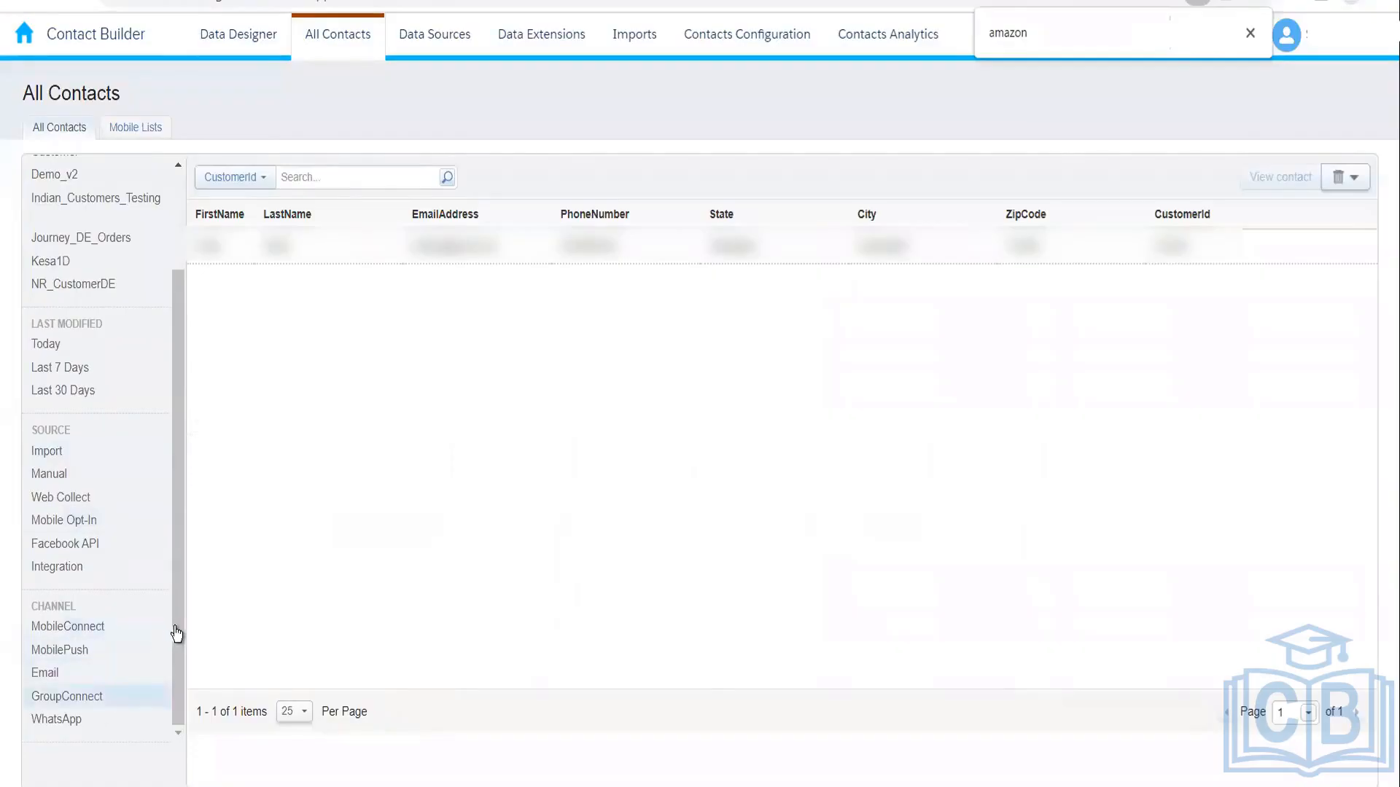
drag(177, 634, 221, 370)
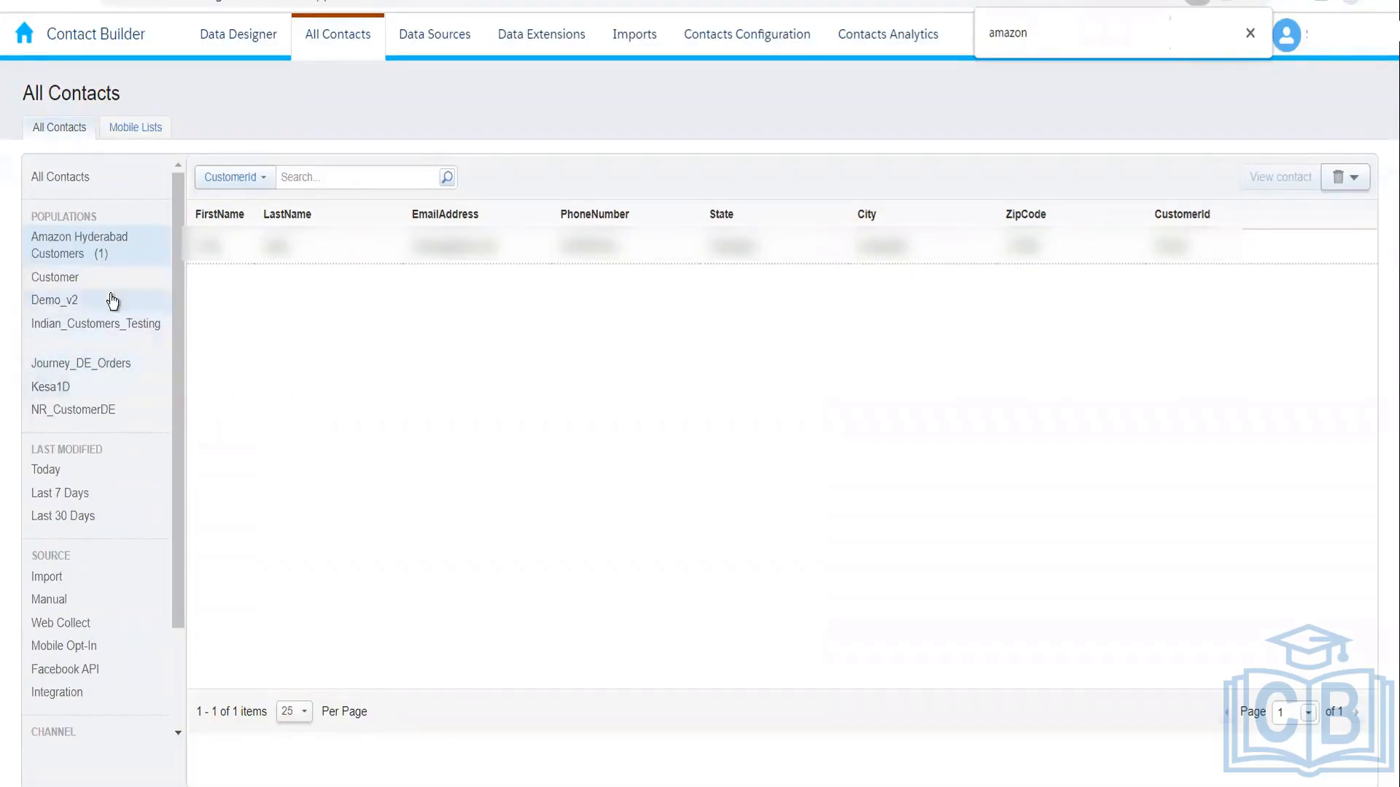
click(132, 131)
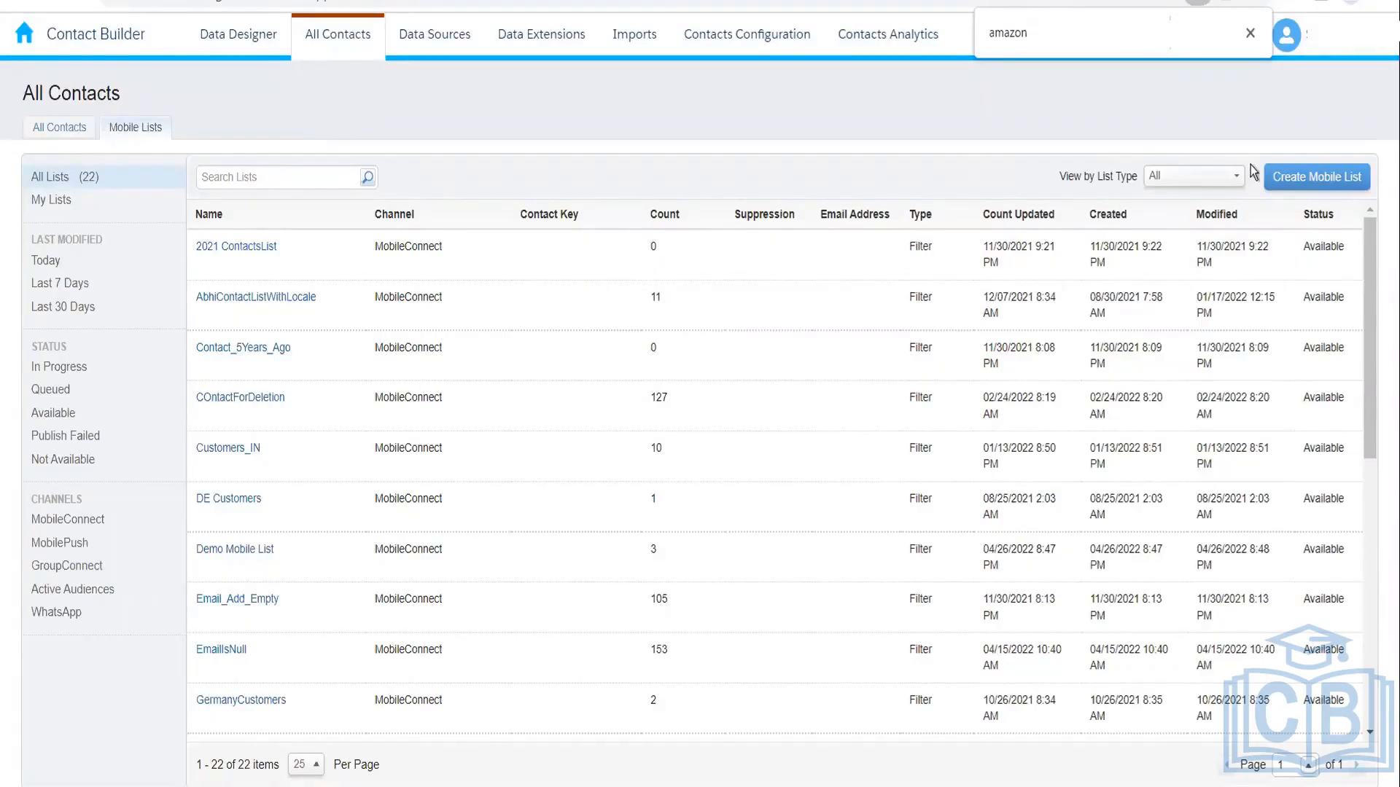
click(1305, 189)
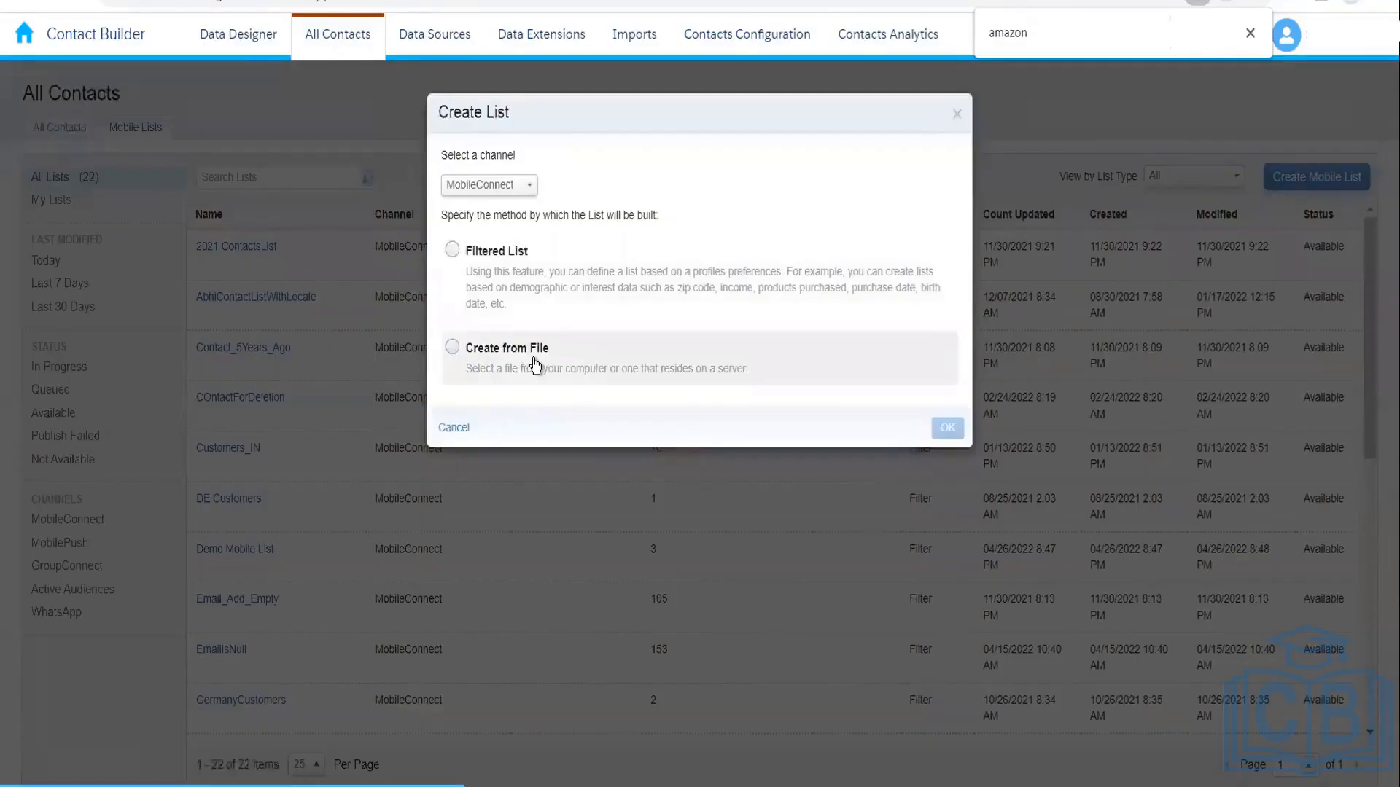
click(662, 374)
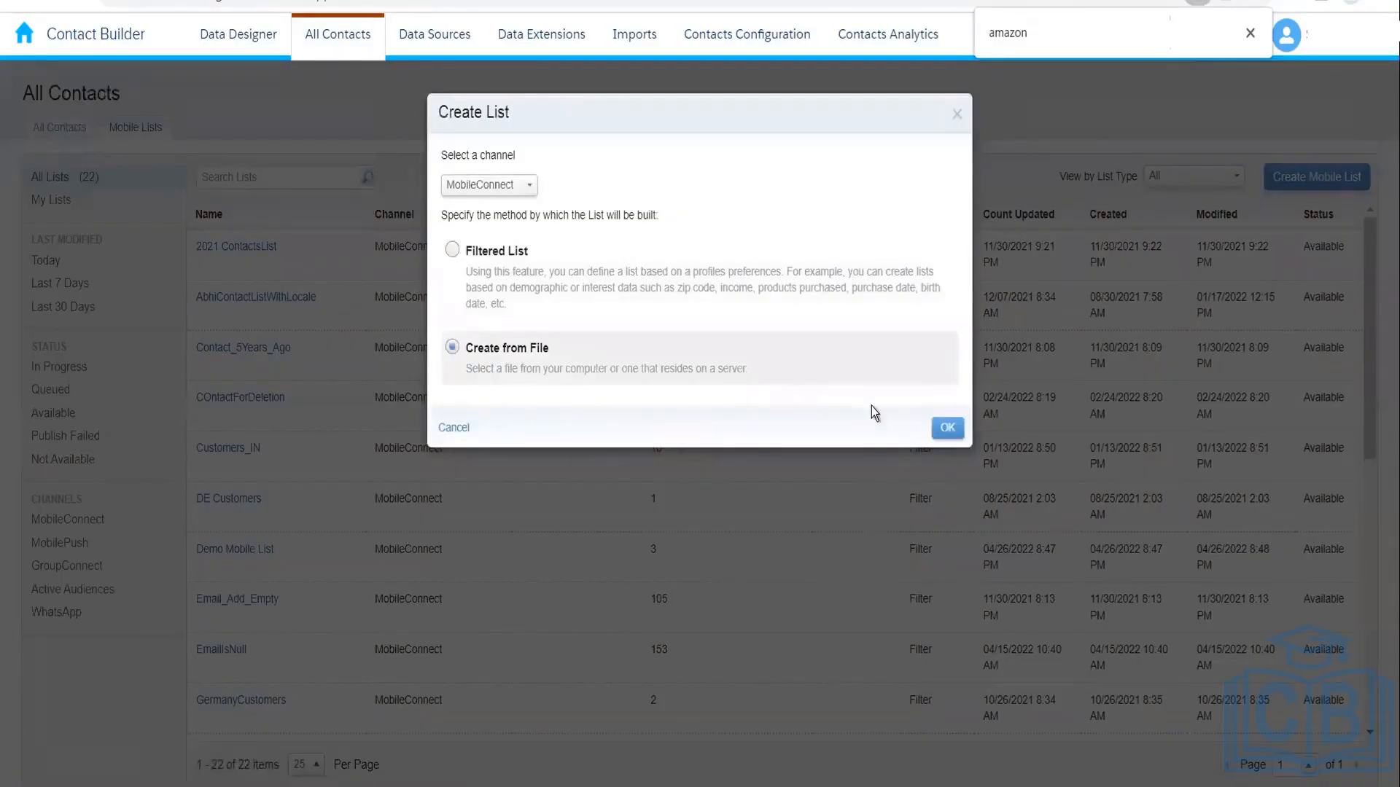
click(944, 430)
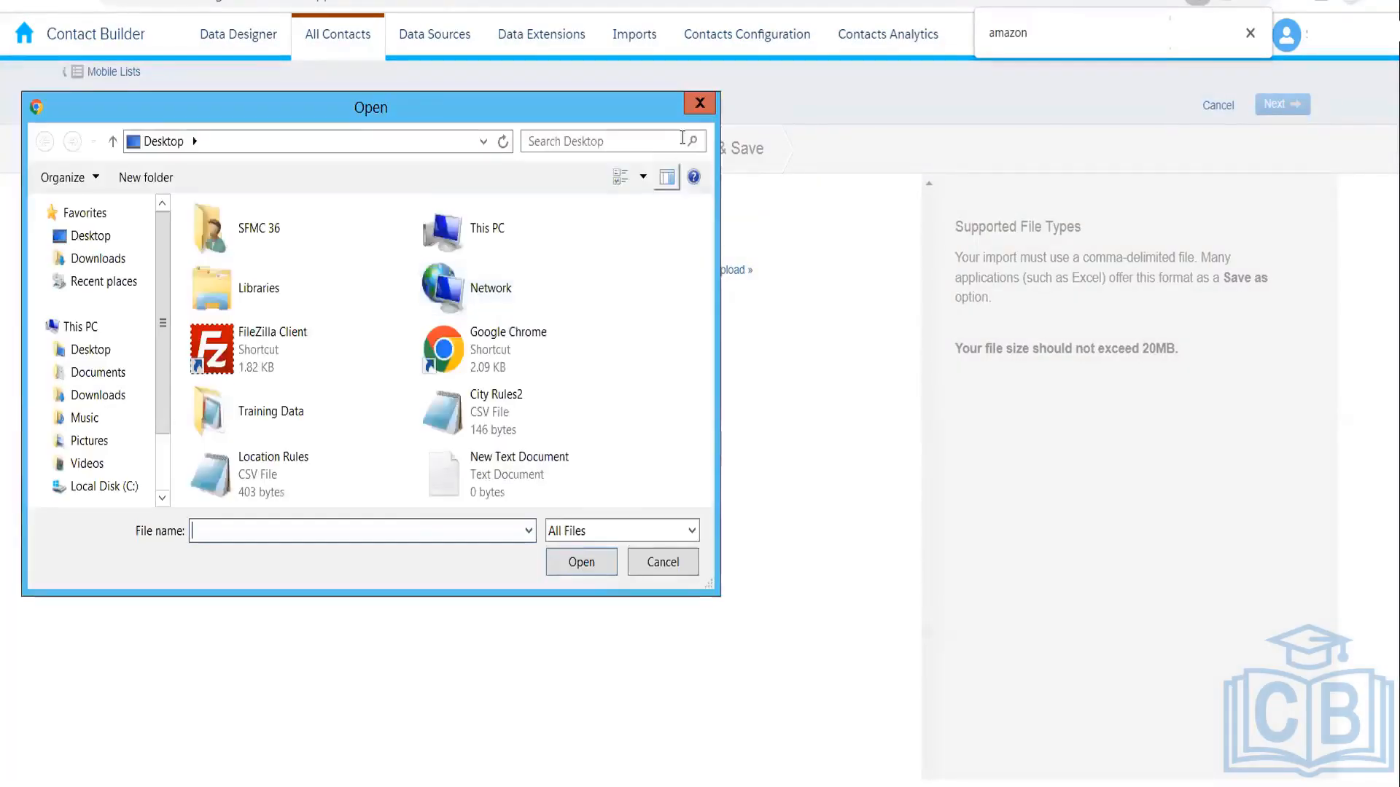
click(696, 106)
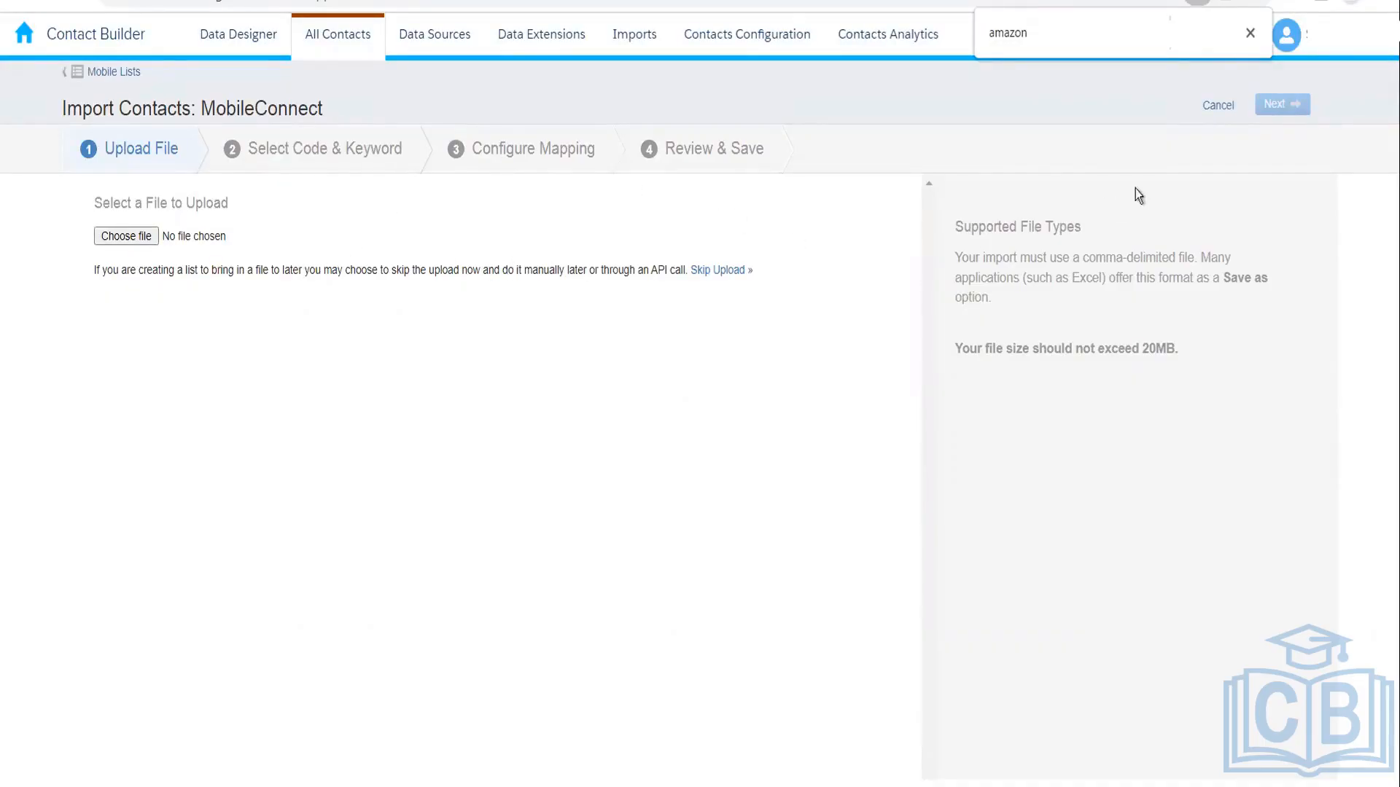
click(1212, 109)
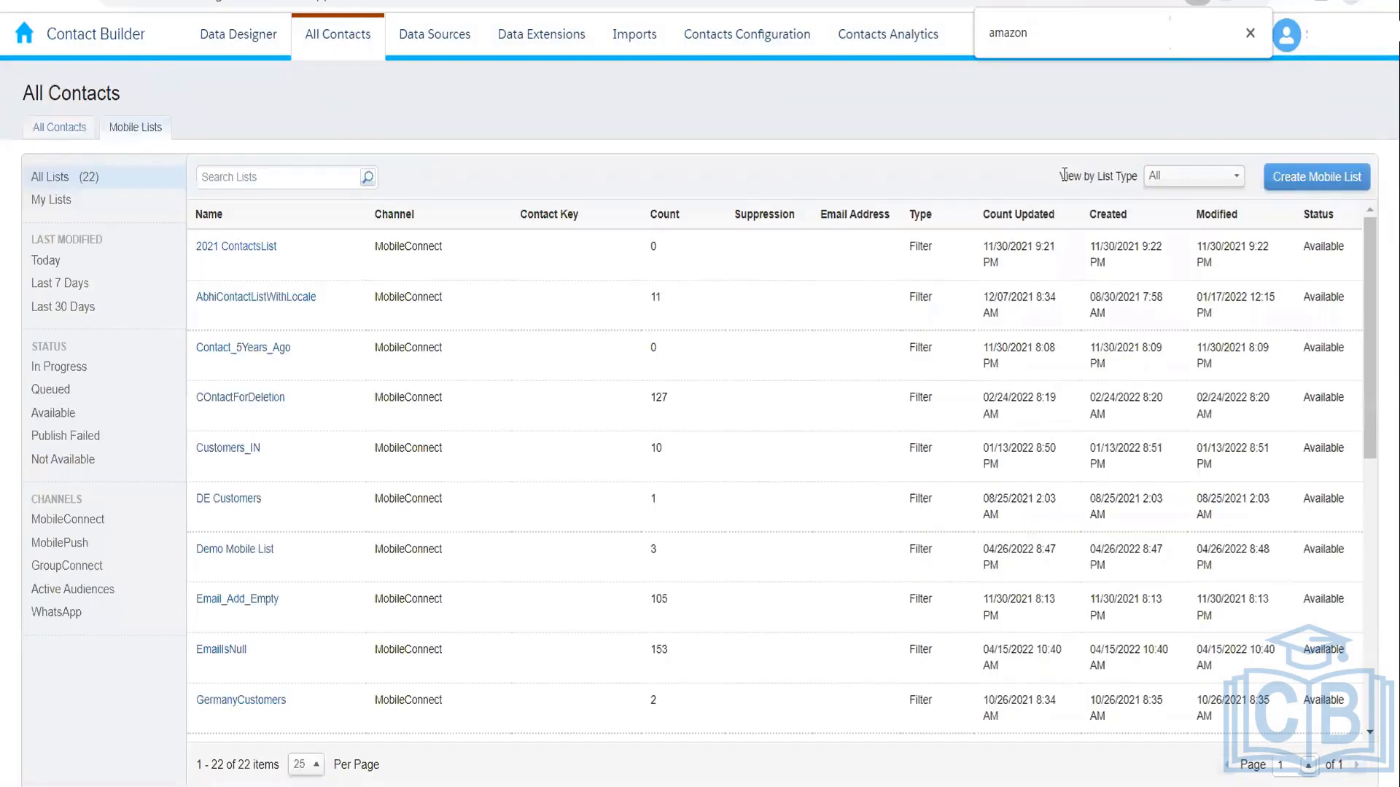
- Start a new filtered mobile list for the MobileConnect channel with All Contacts as its population
click(1316, 177)
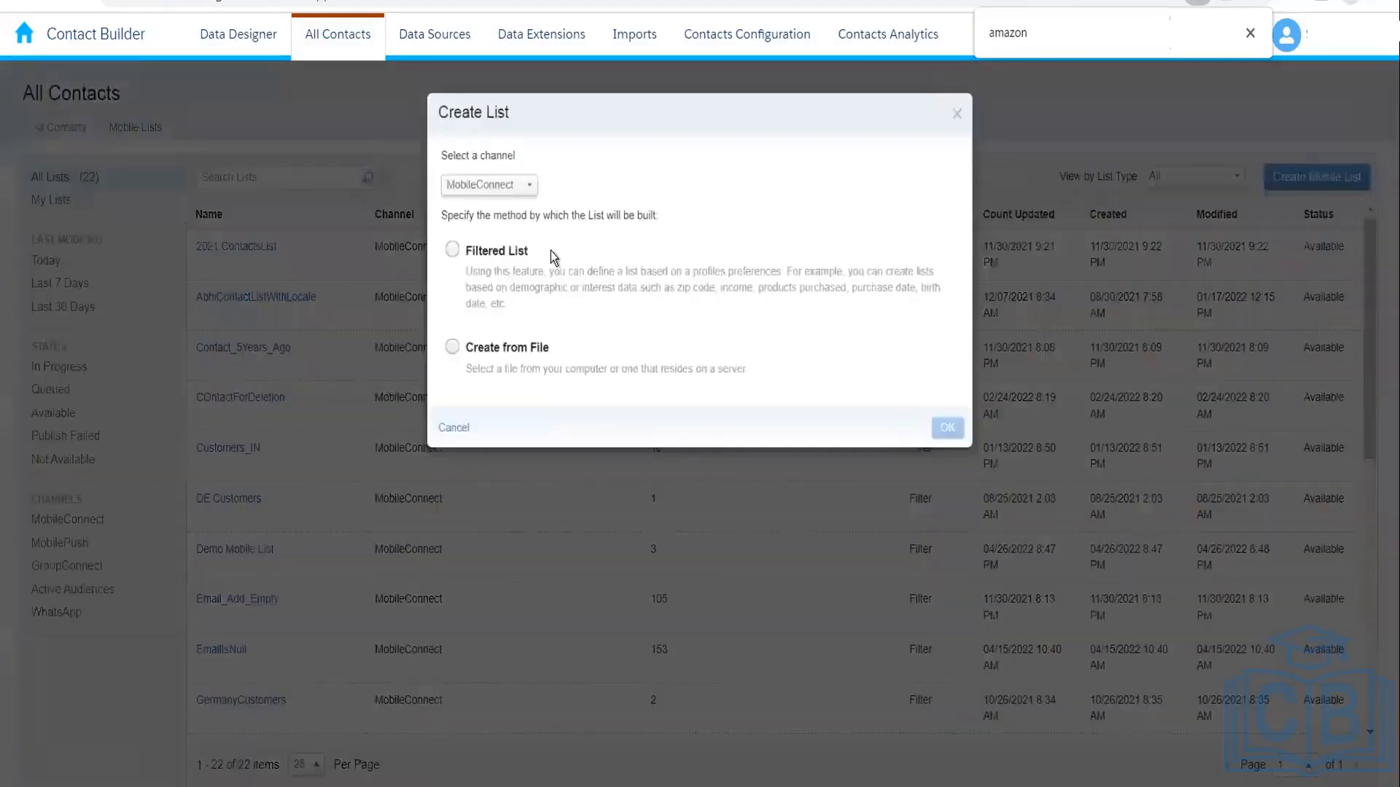
click(544, 275)
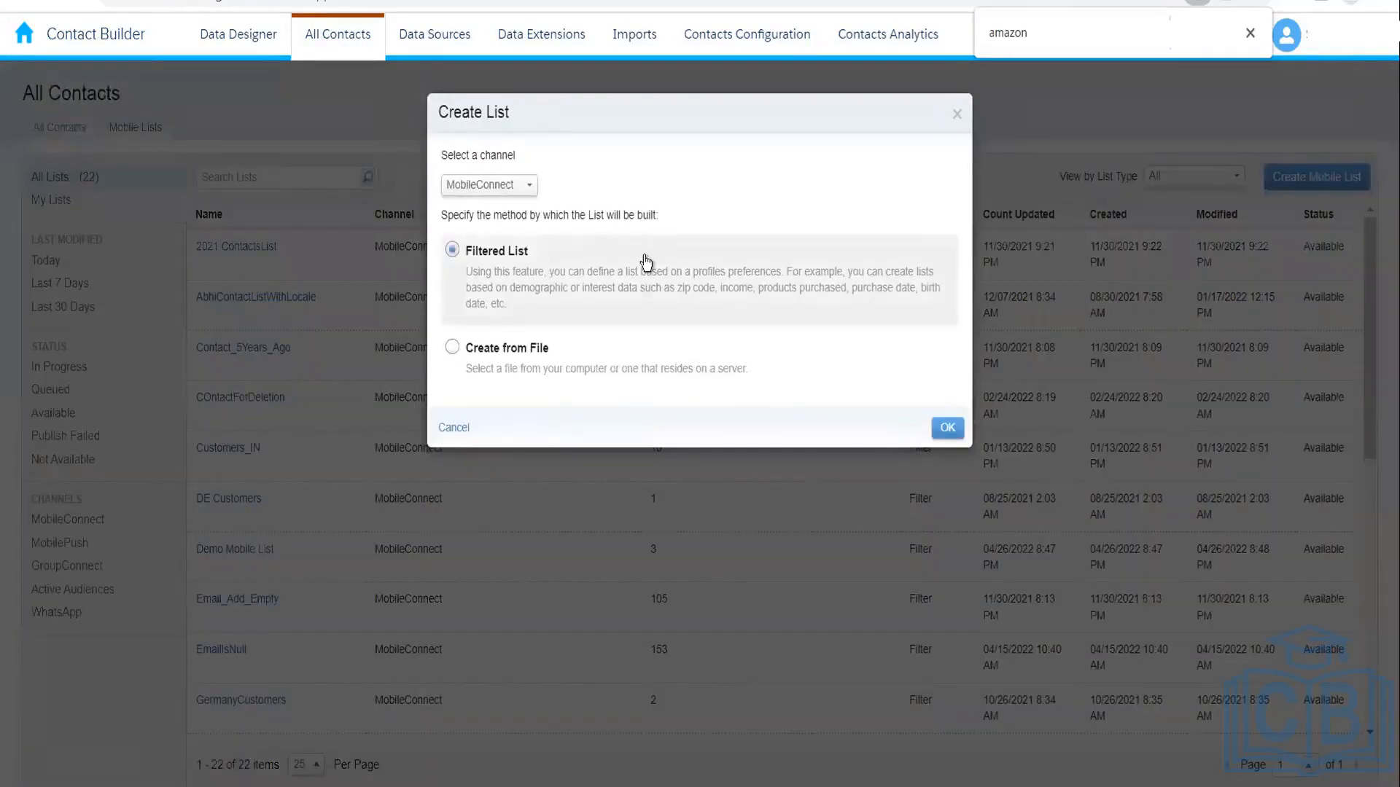
click(947, 428)
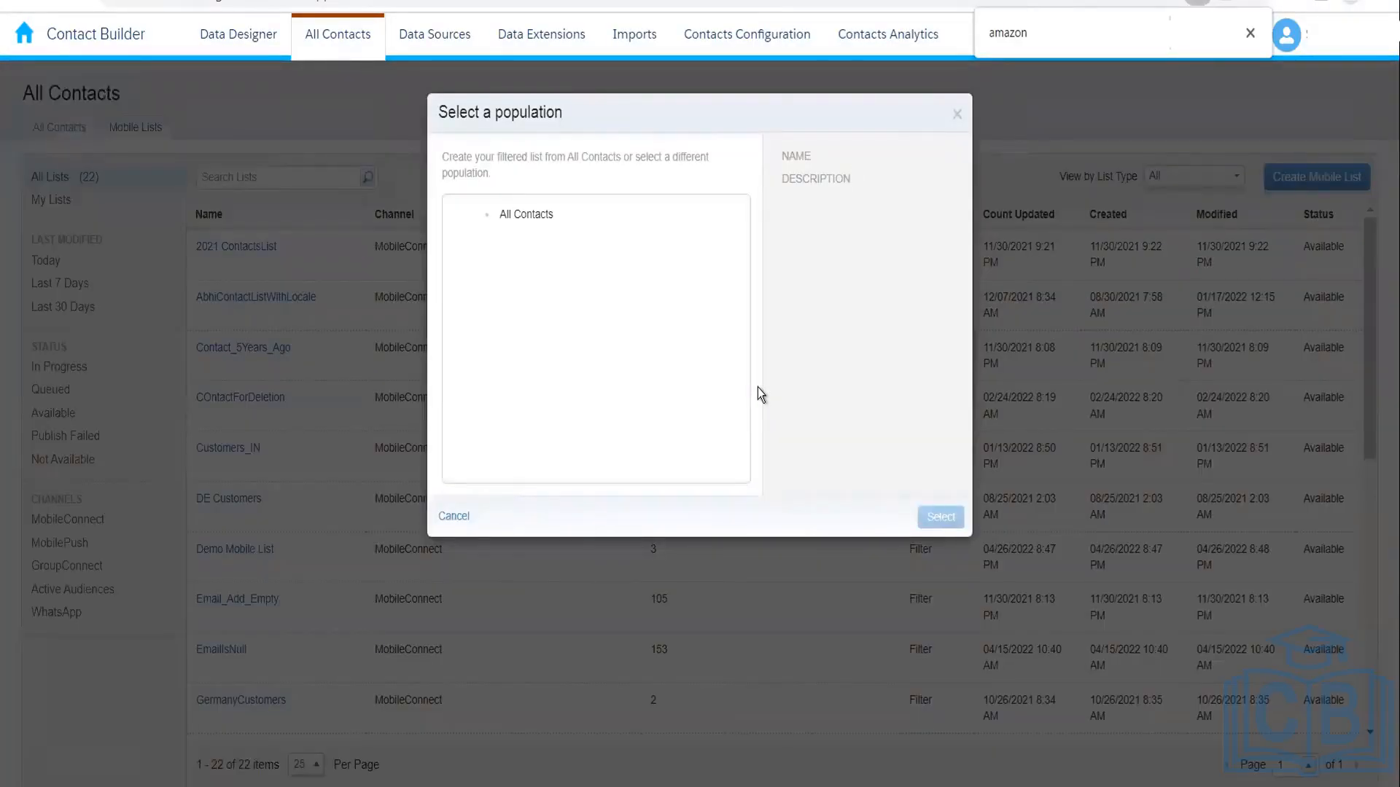
click(514, 219)
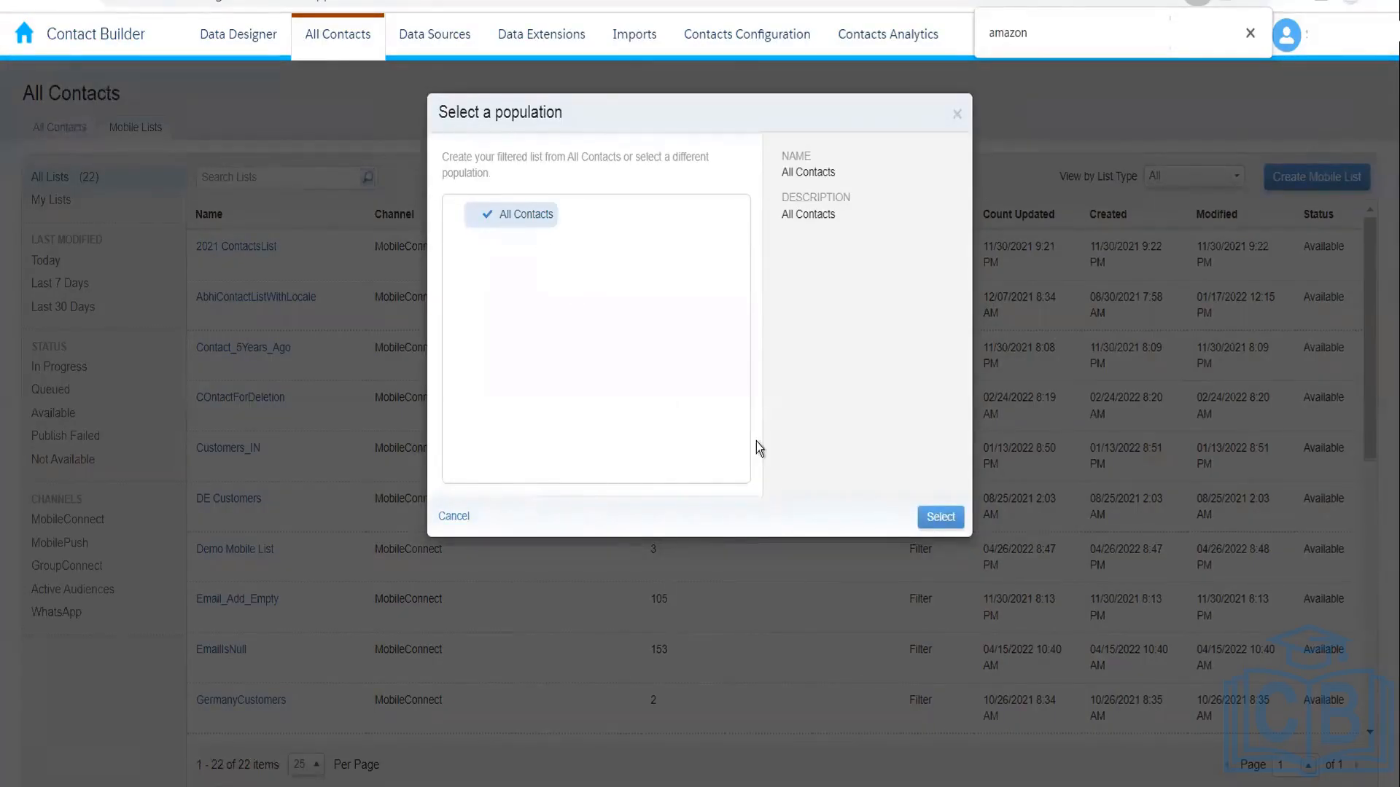
click(939, 520)
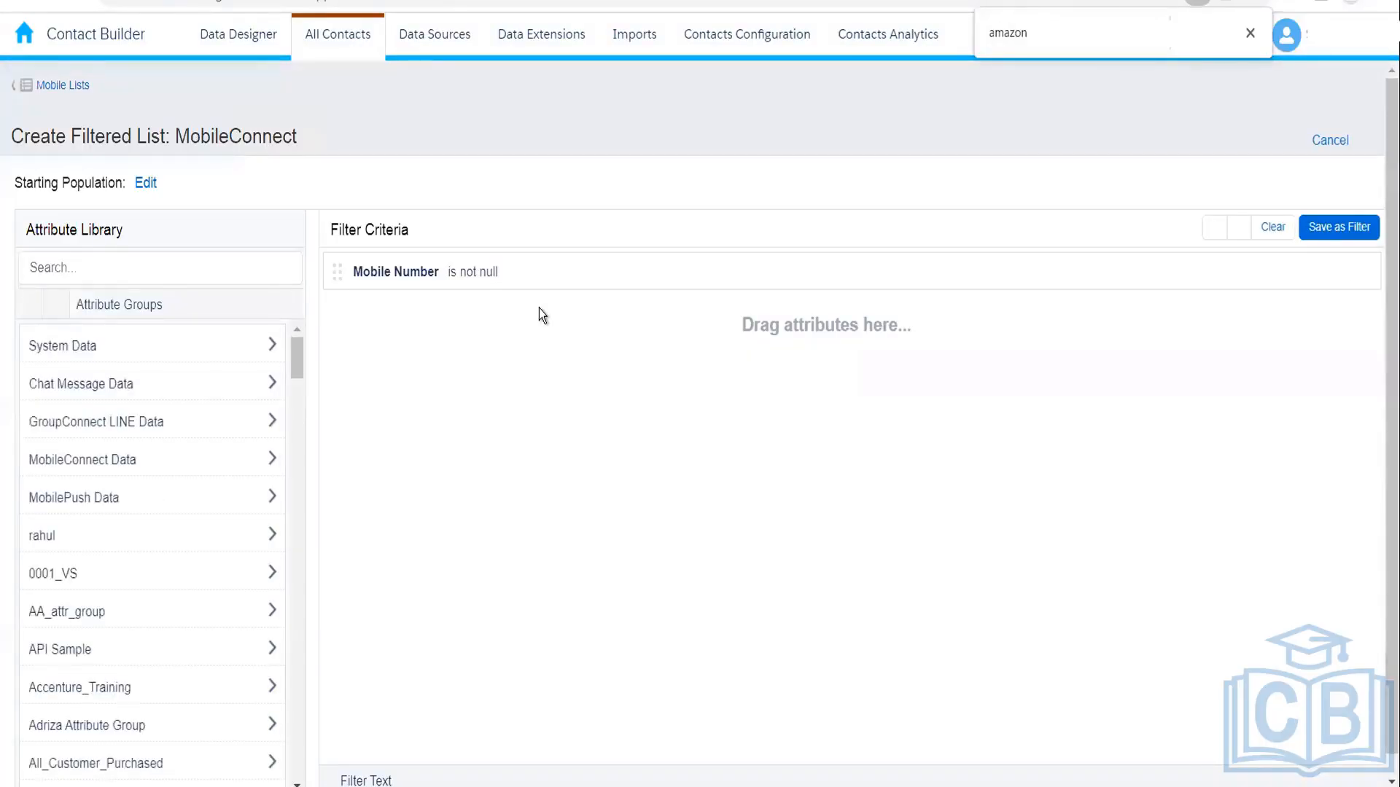
- Find "amazon" in the Attribute Library, inspect the Amazon Customer Data Model and GroupConnect LINE Data groups, and return to the group list
drag(299, 352, 315, 526)
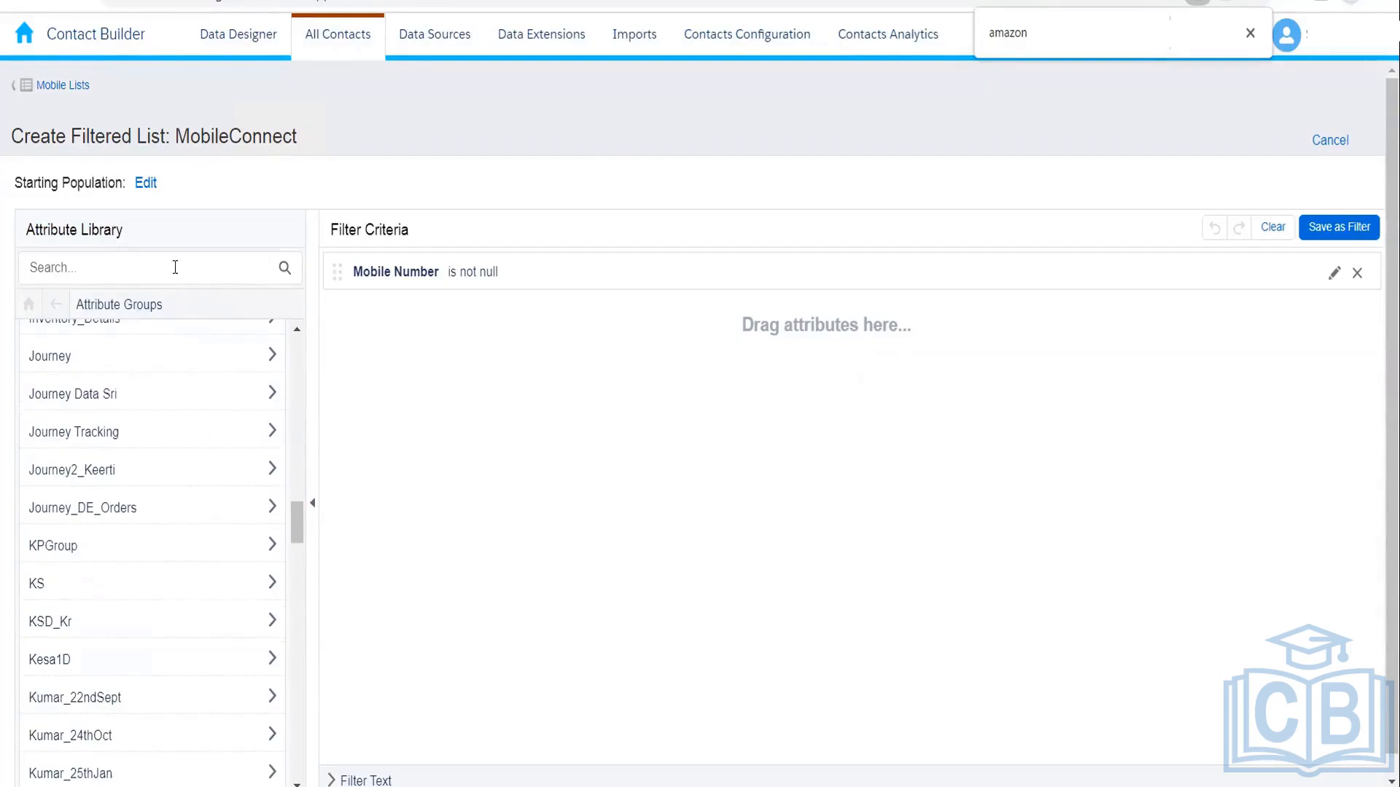
text(amazon)
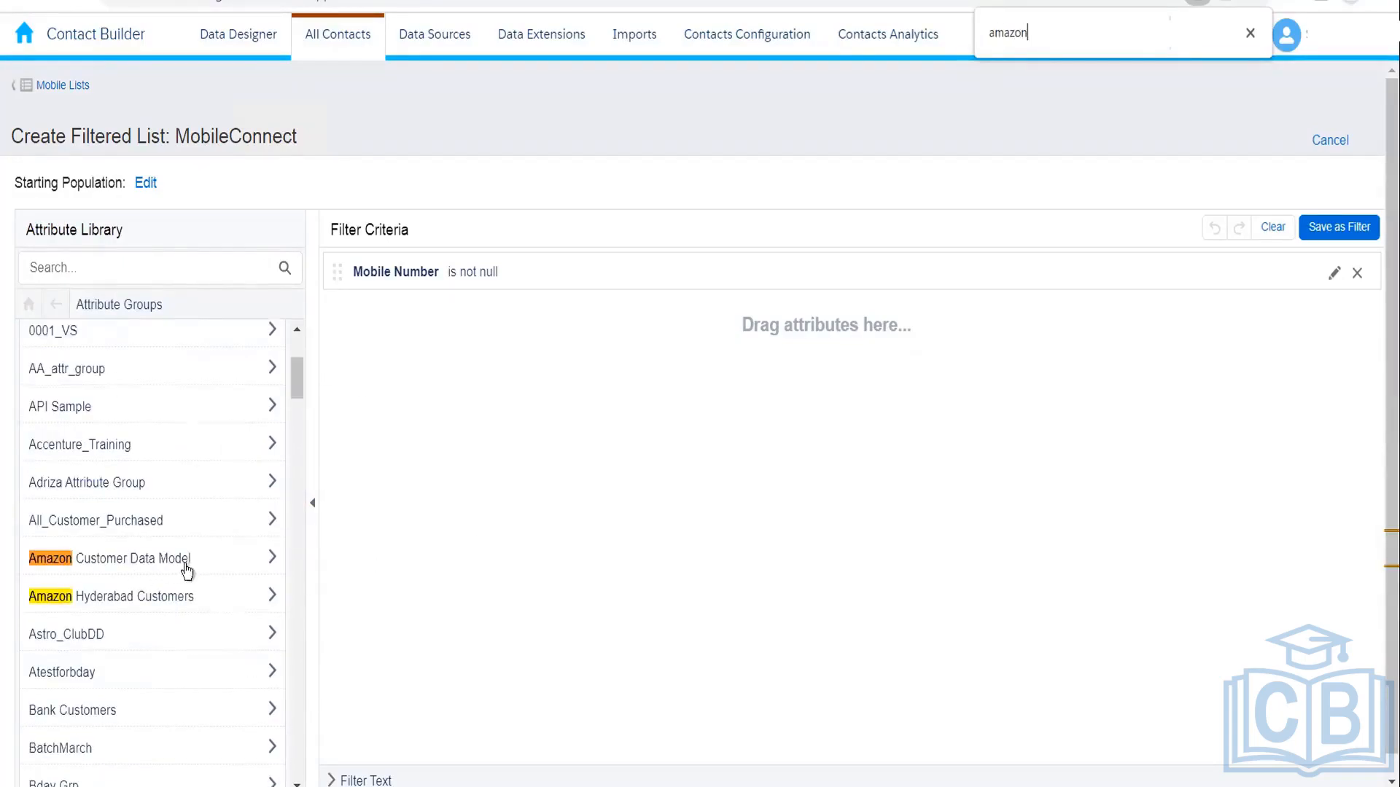
click(216, 563)
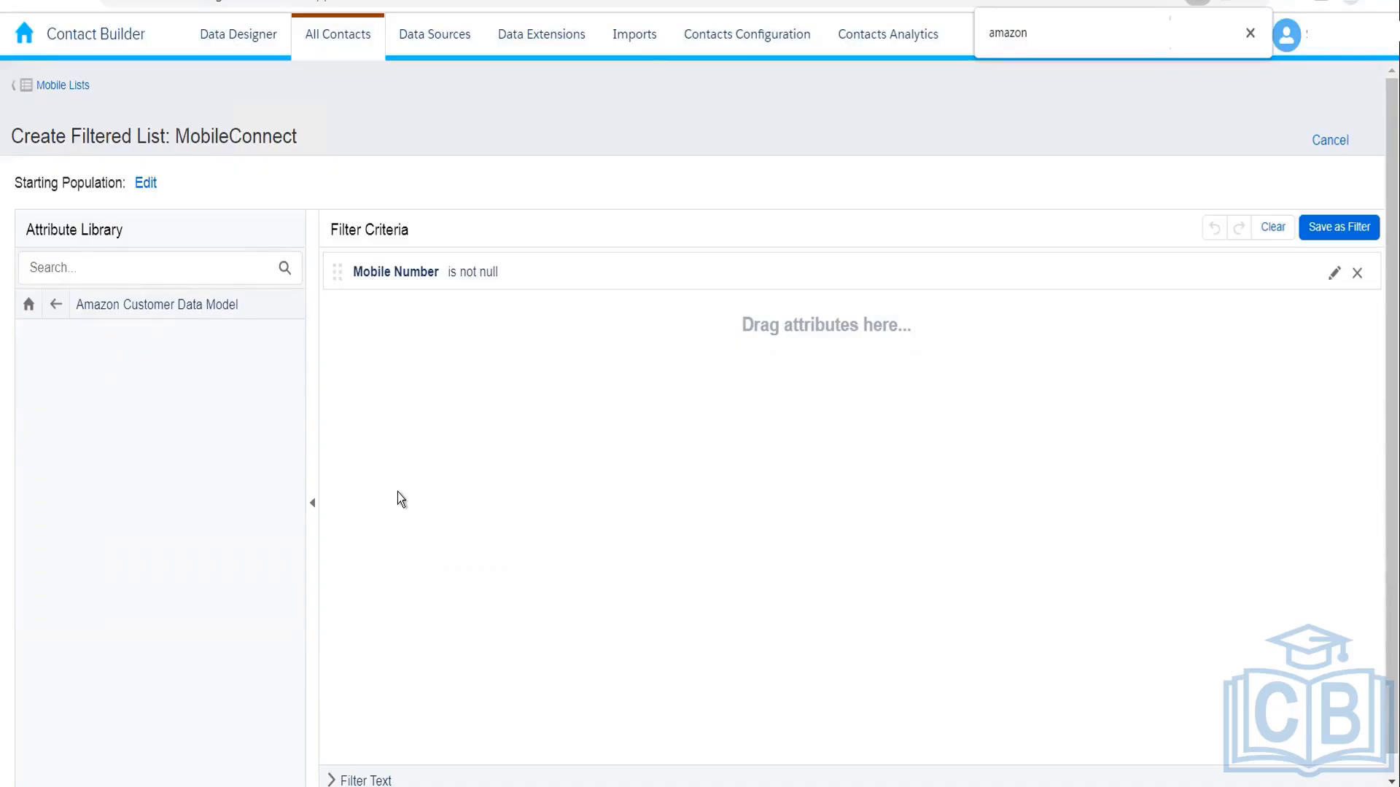
click(54, 307)
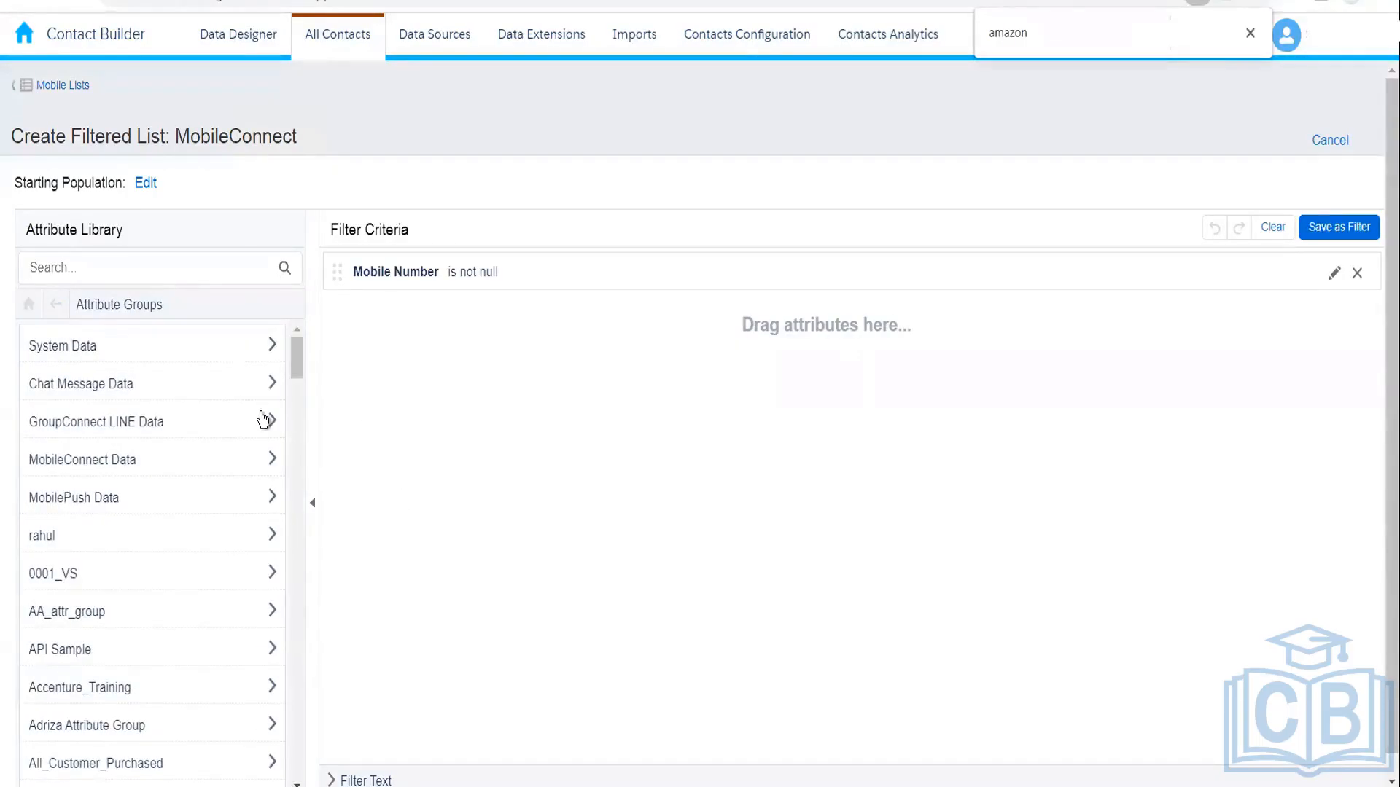
click(264, 420)
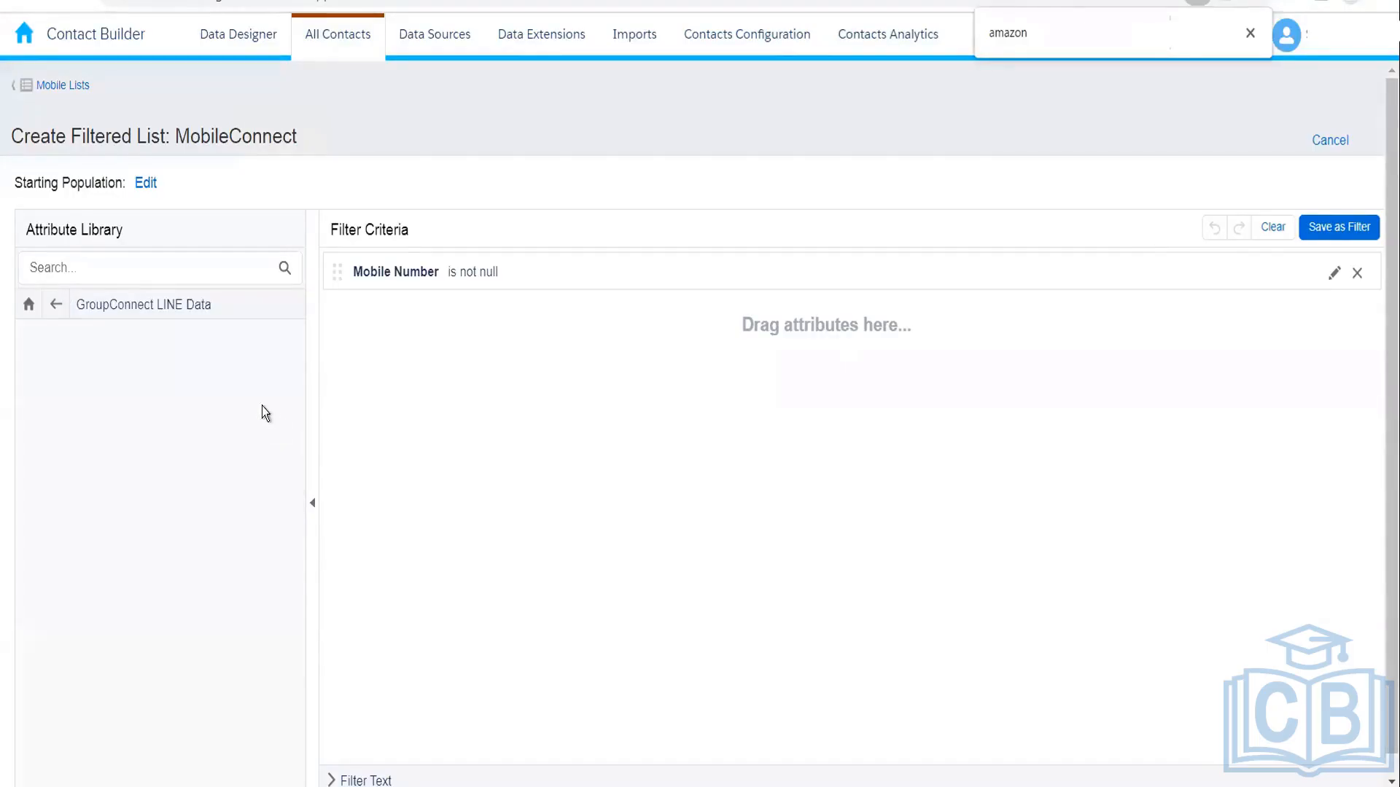
click(55, 307)
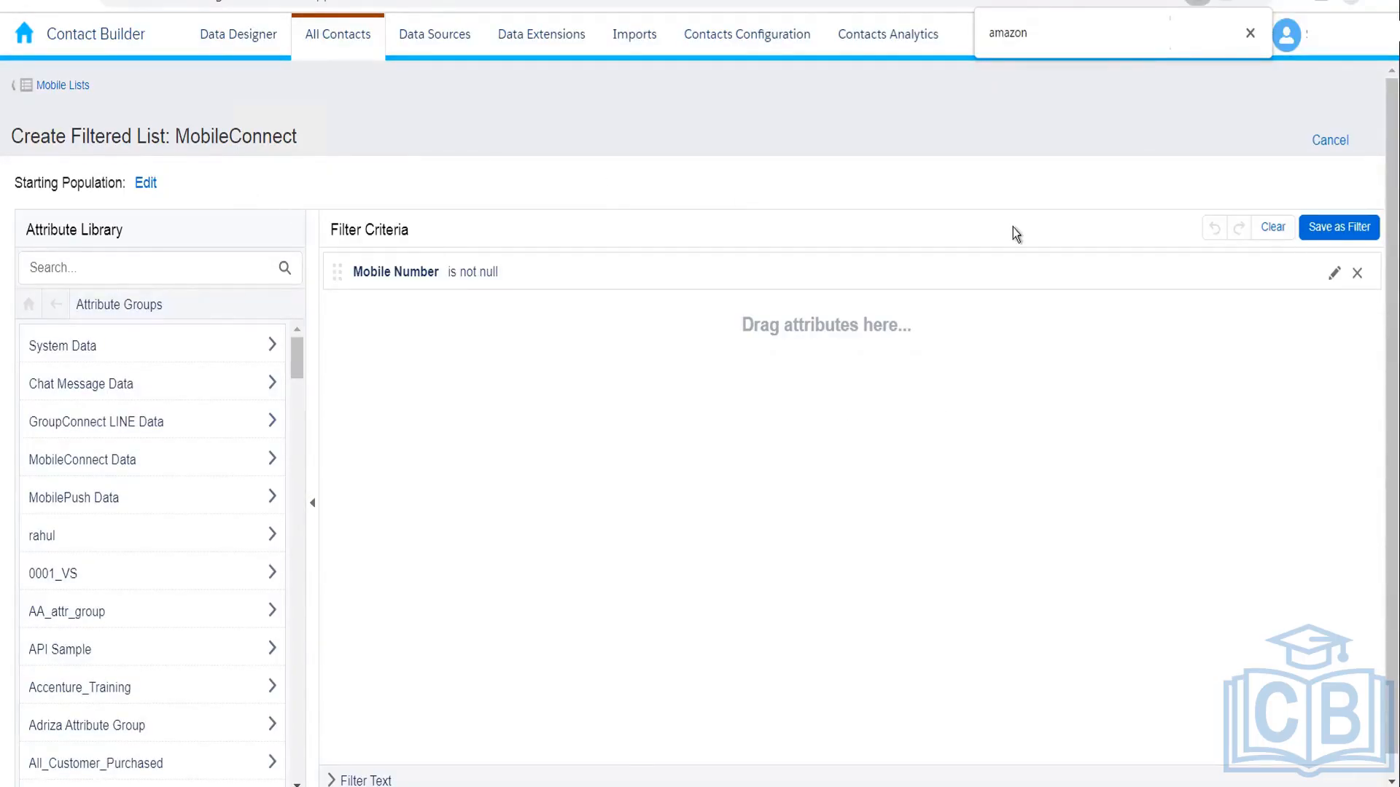
- Save the filter as Amazon Mobile List in Standard format, checking the available format options
click(1328, 240)
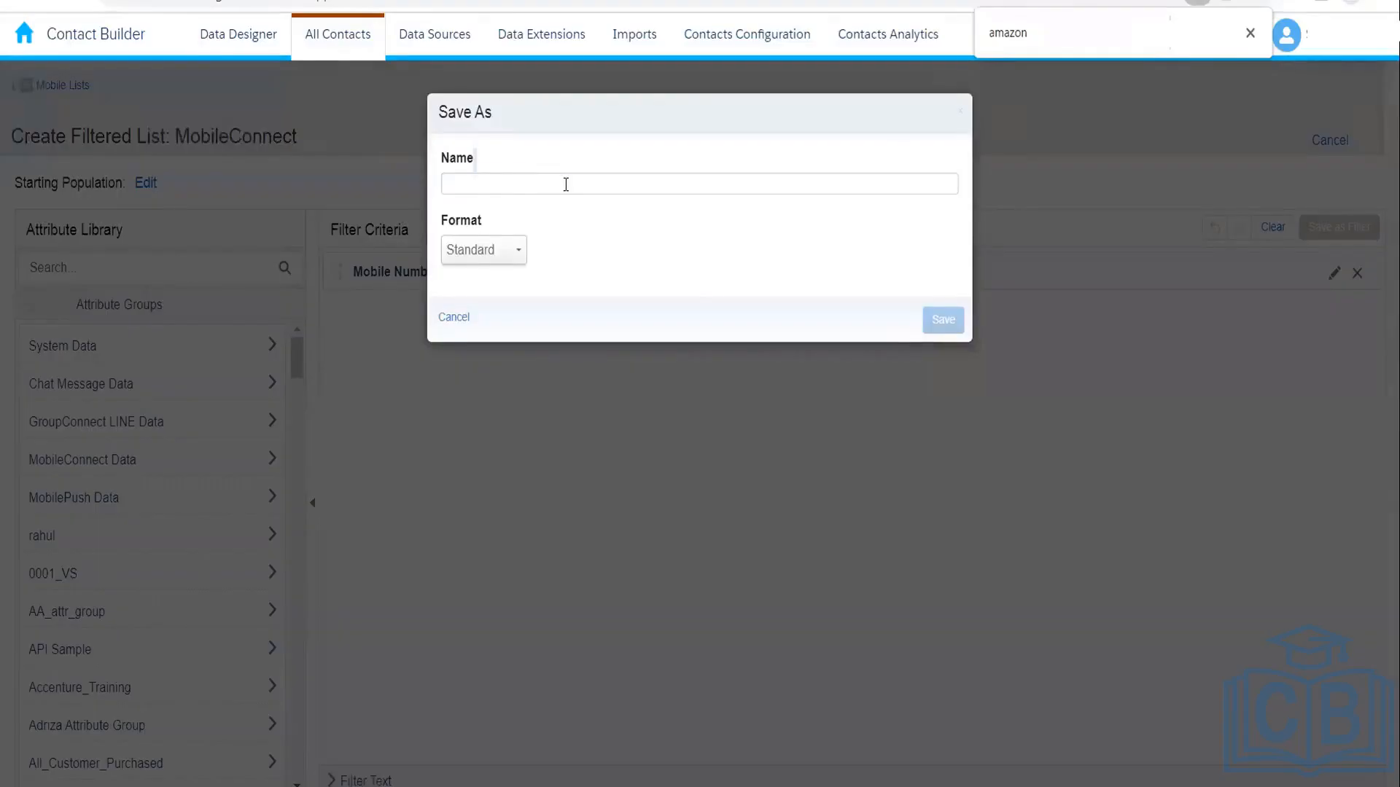
click(565, 184)
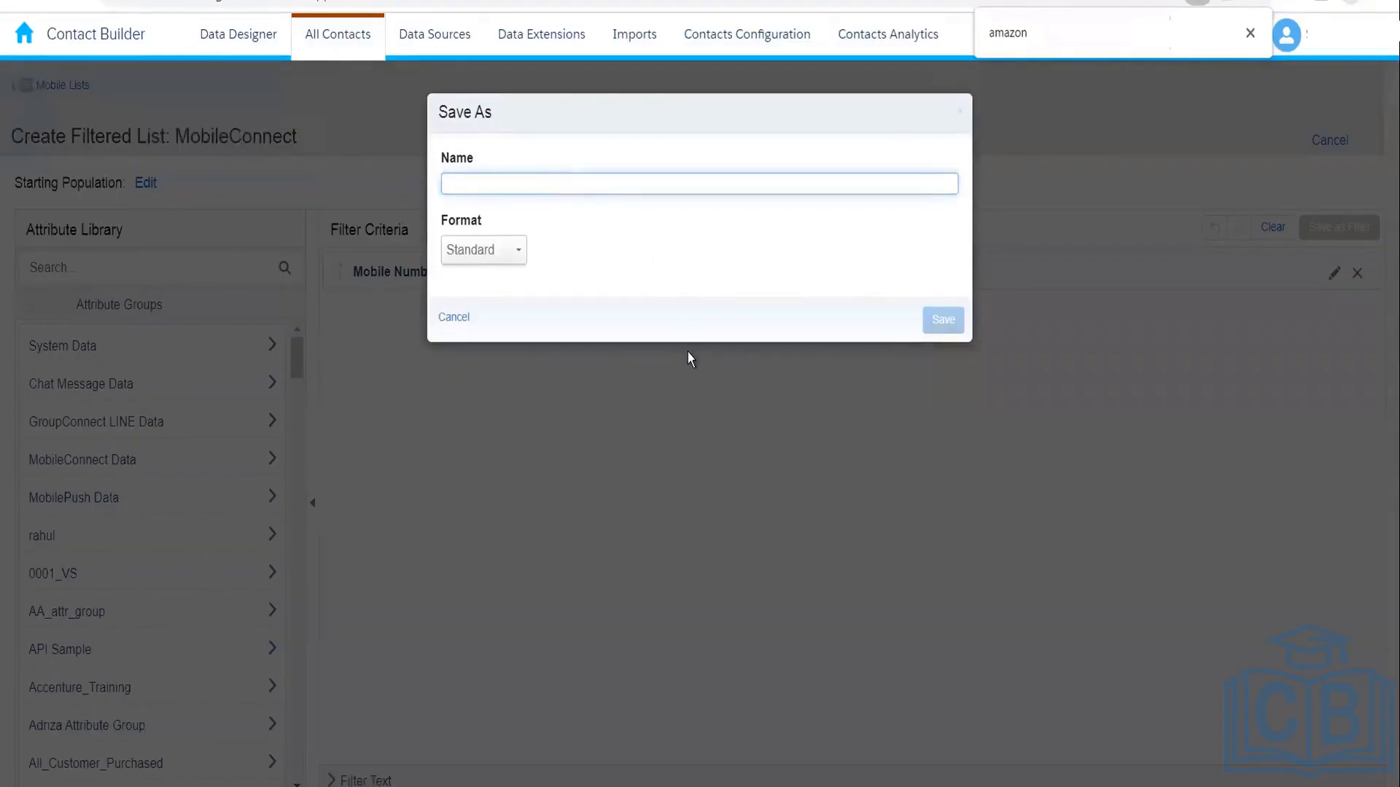
text(Amazon Mobile List)
click(571, 269)
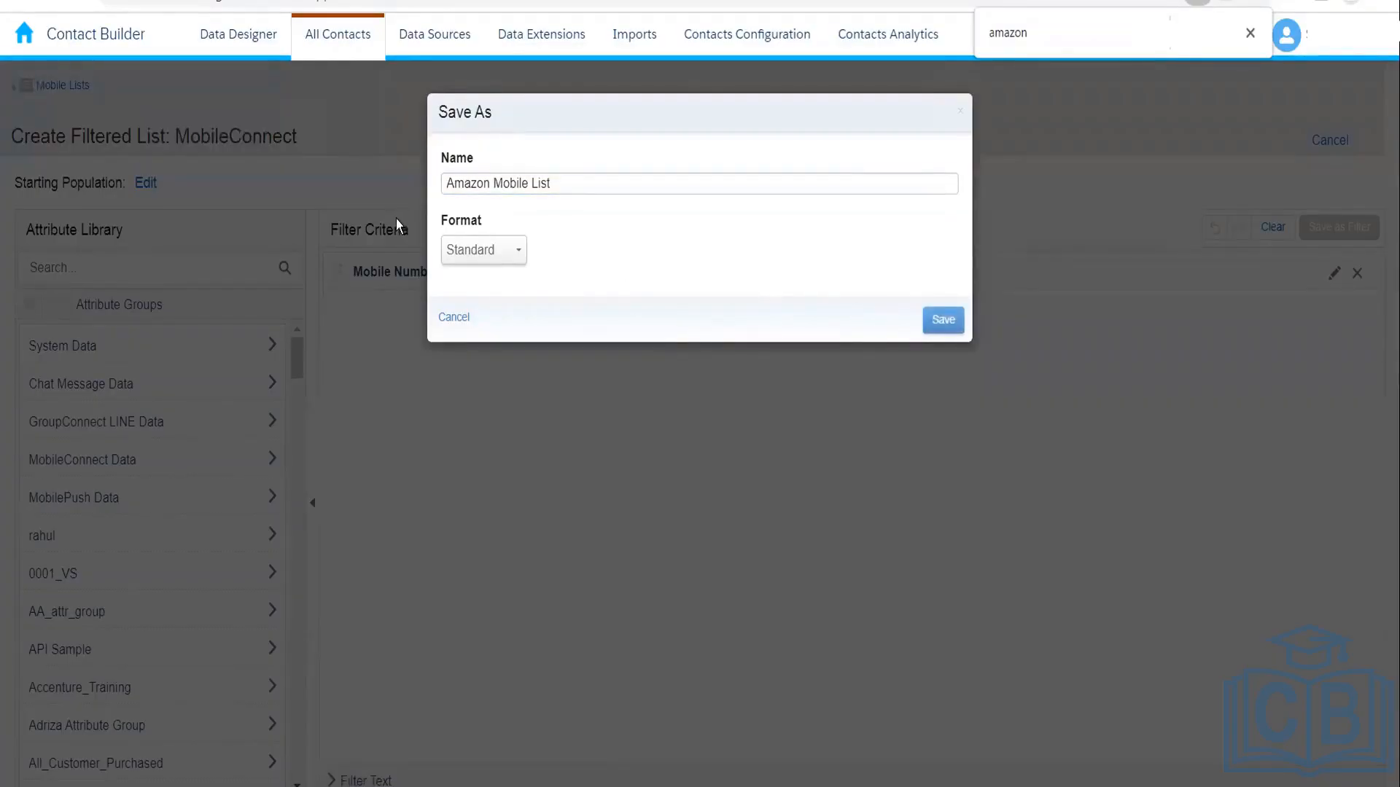
click(464, 252)
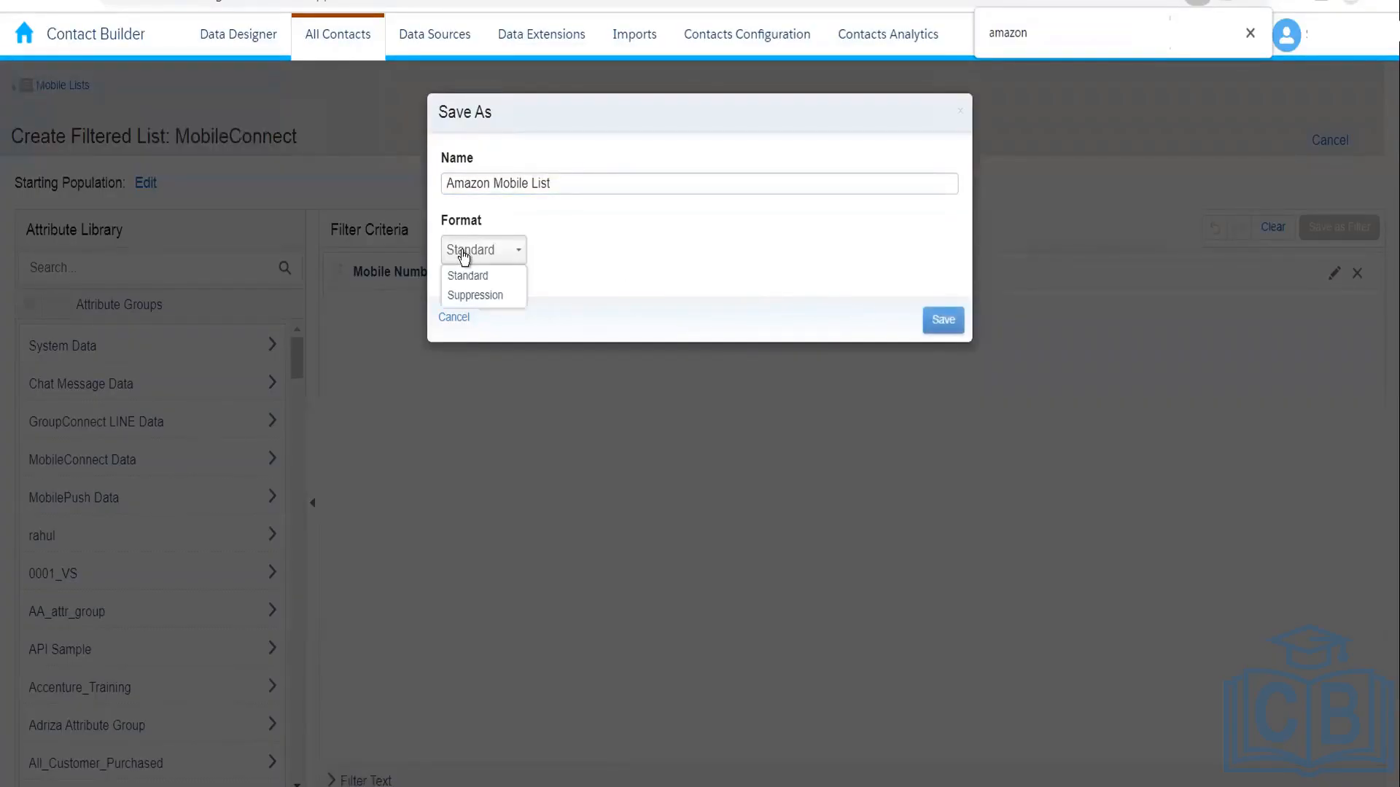
click(463, 252)
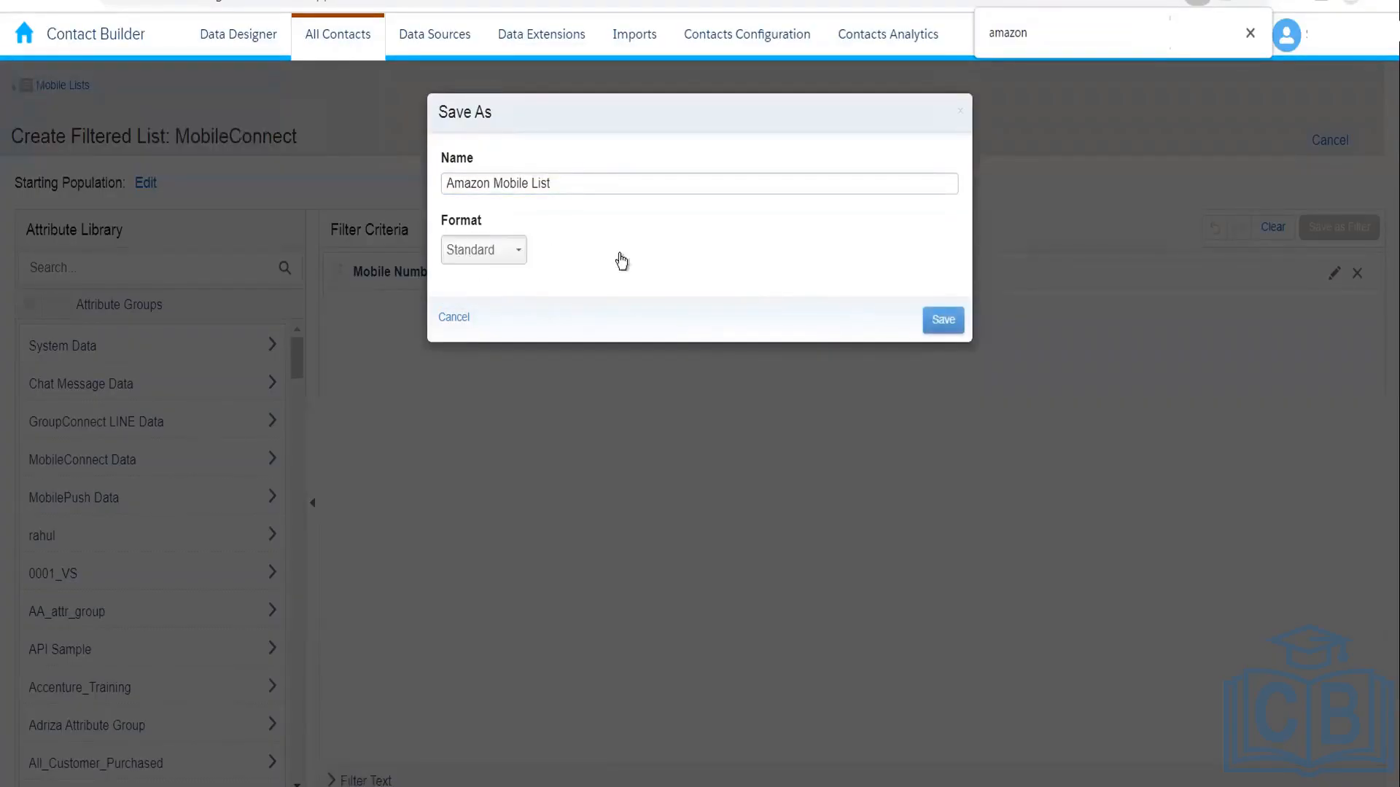
click(930, 321)
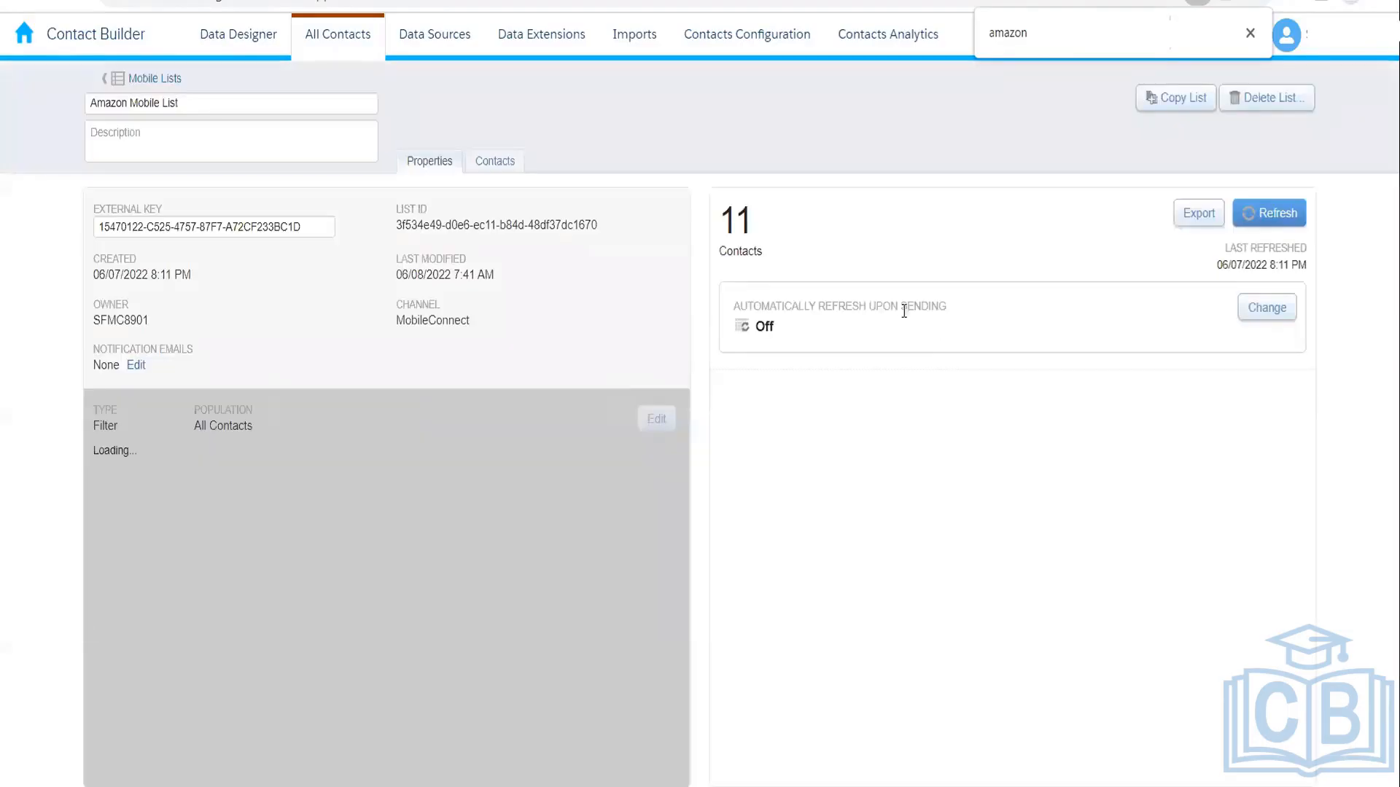
- View the contacts in Amazon Mobile List, and look over the mobile lists overview alongside All Contacts
click(487, 170)
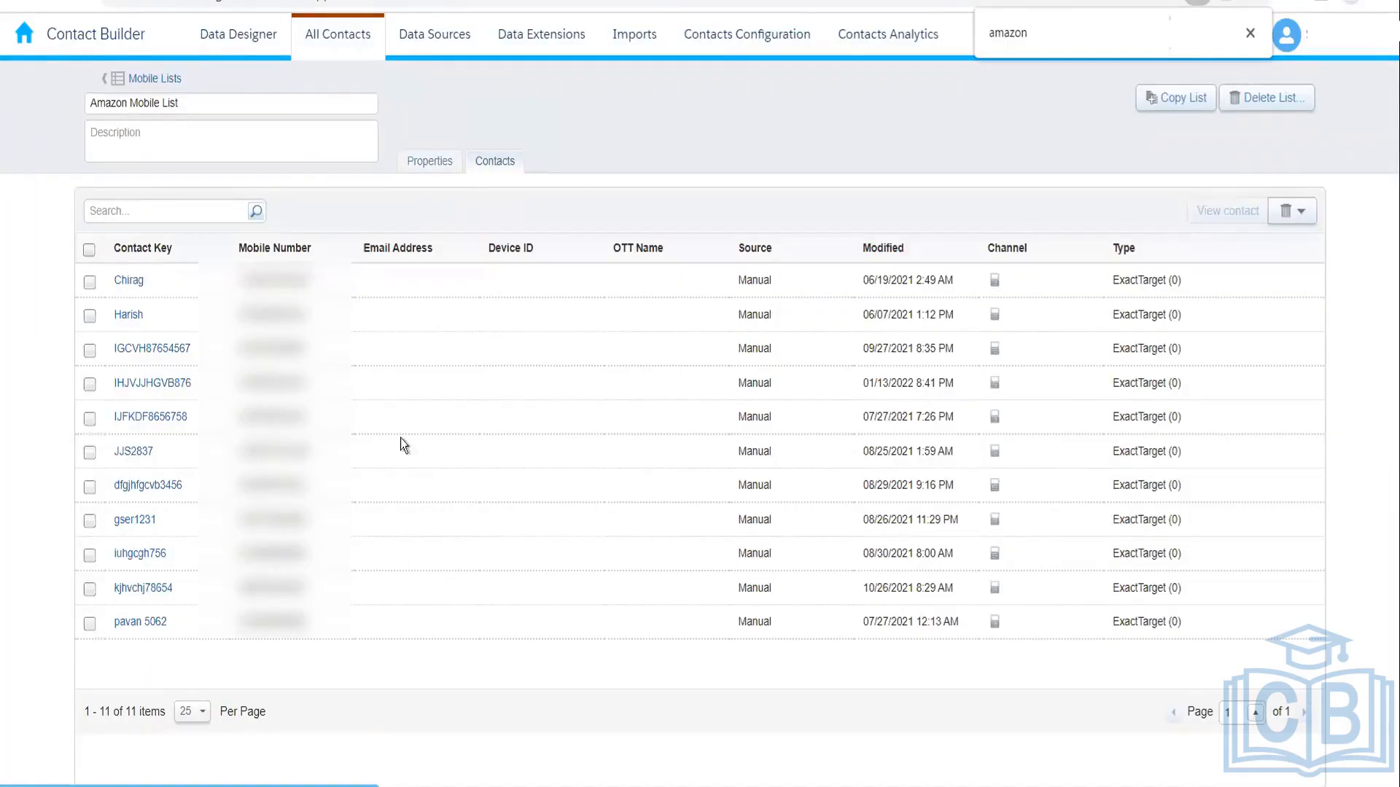
click(161, 79)
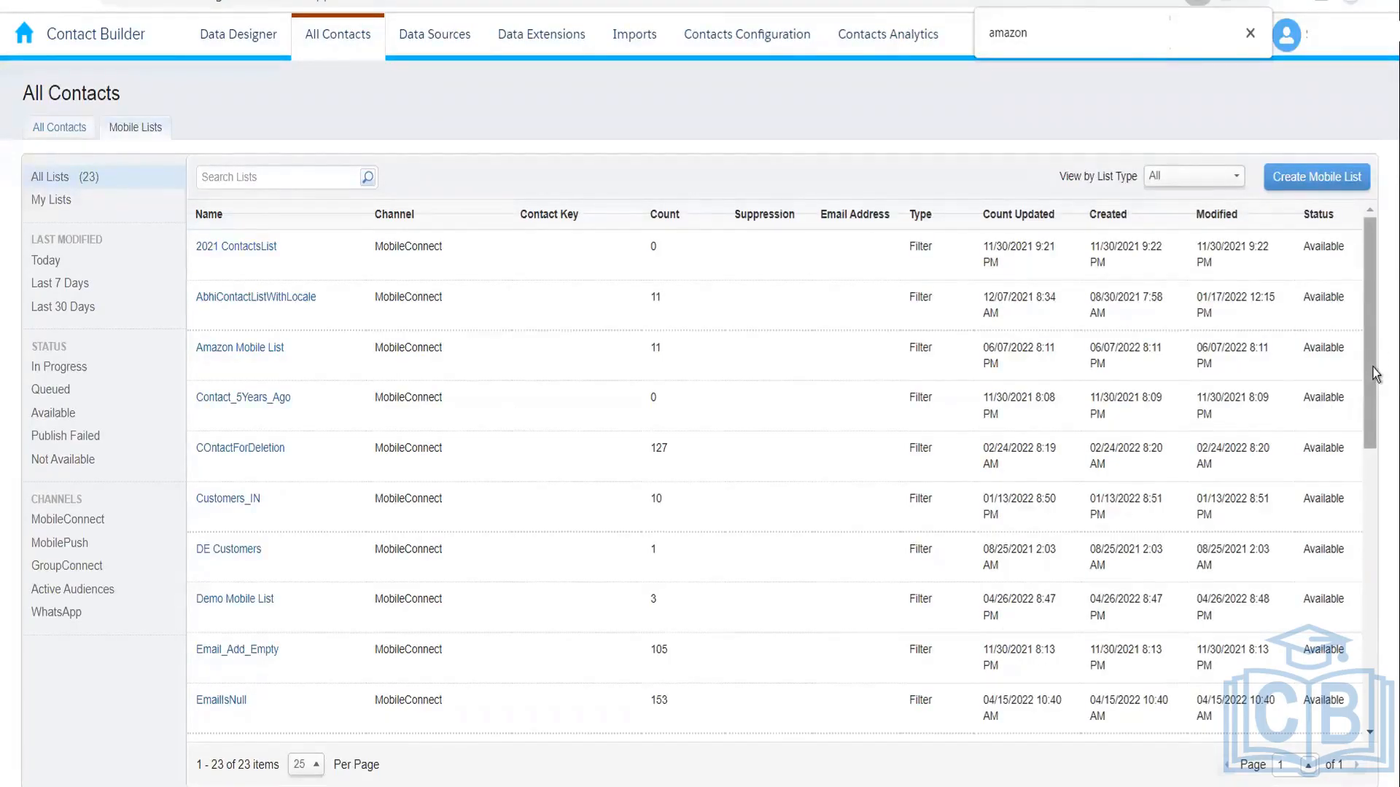
drag(1370, 367, 1378, 256)
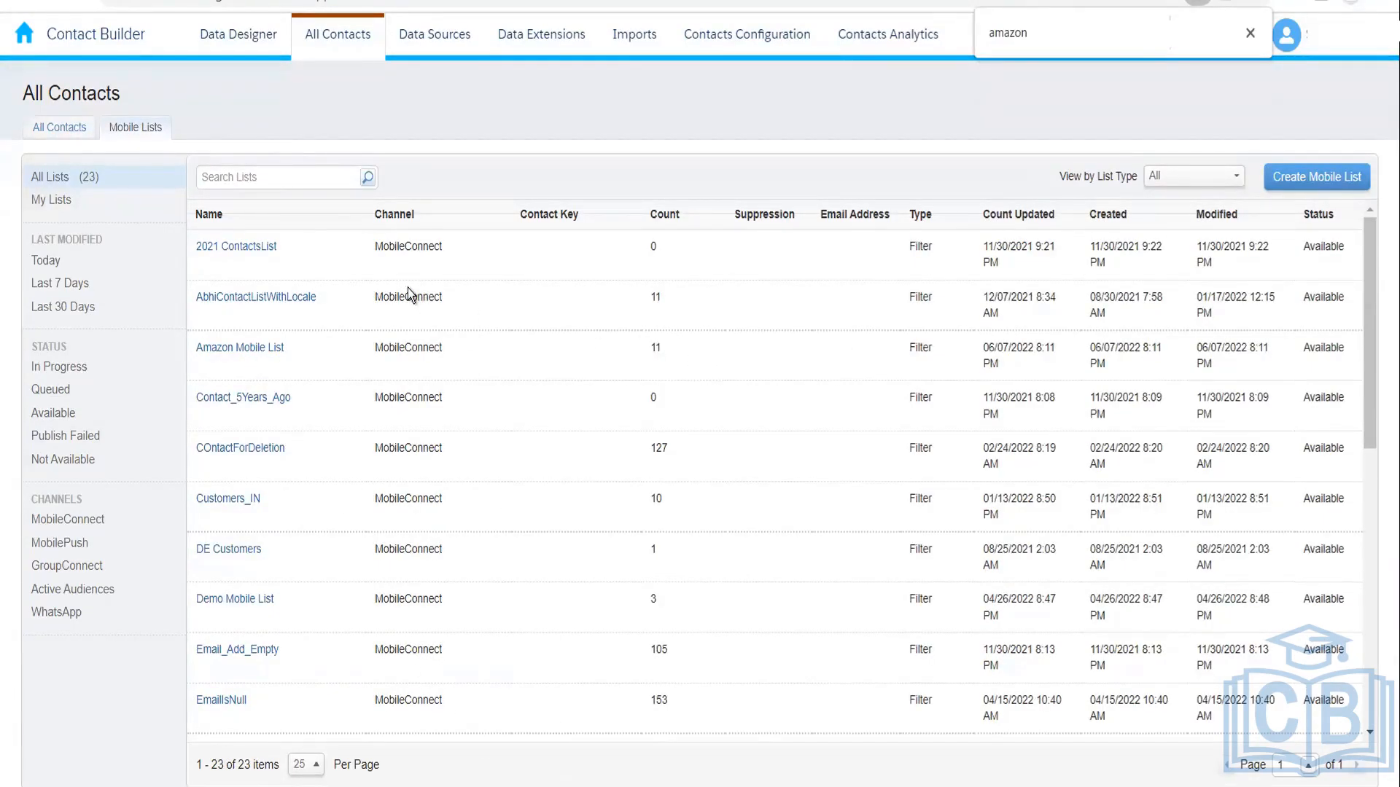
click(51, 130)
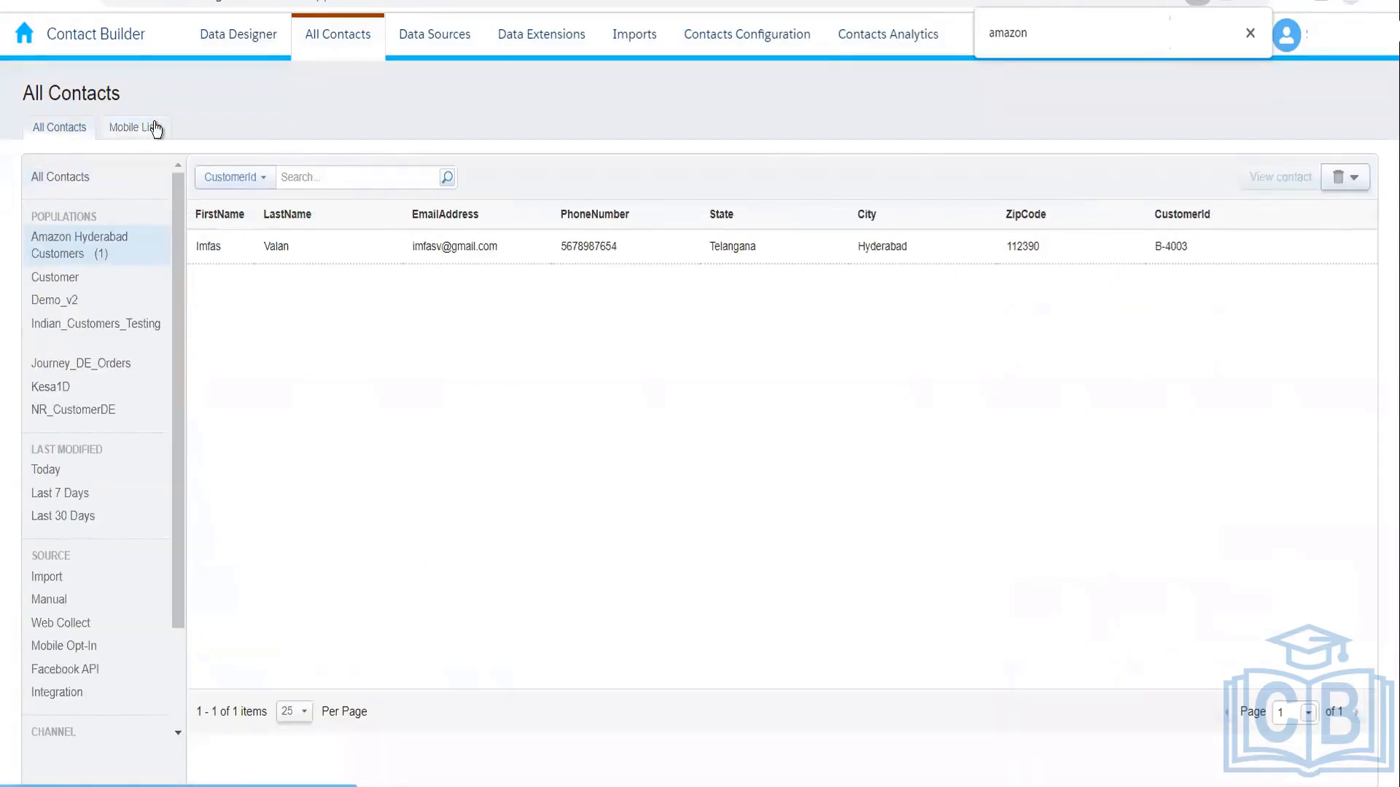
click(156, 129)
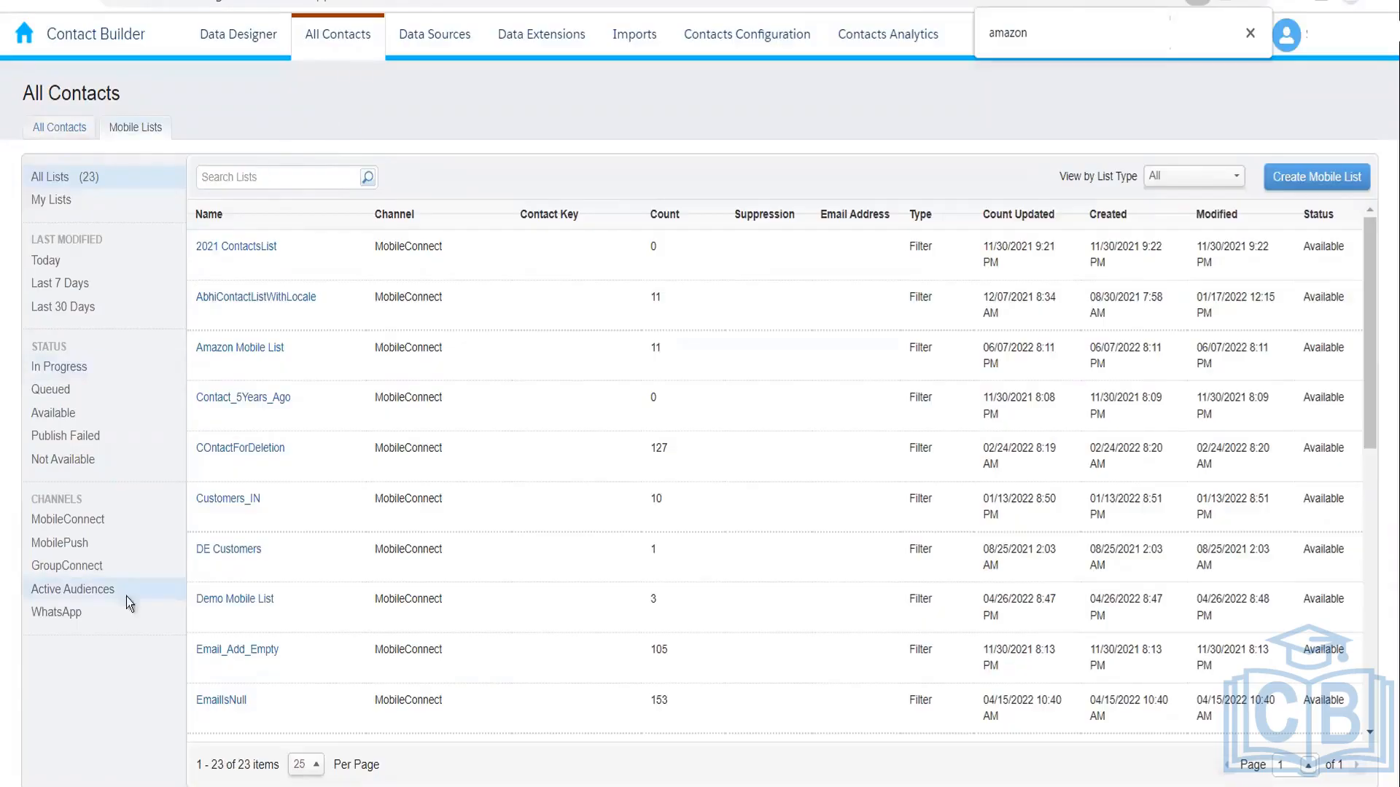
- Filter All Contacts to the Email channel, search for the Amazon customer's contact key, and open that contact's record
click(77, 137)
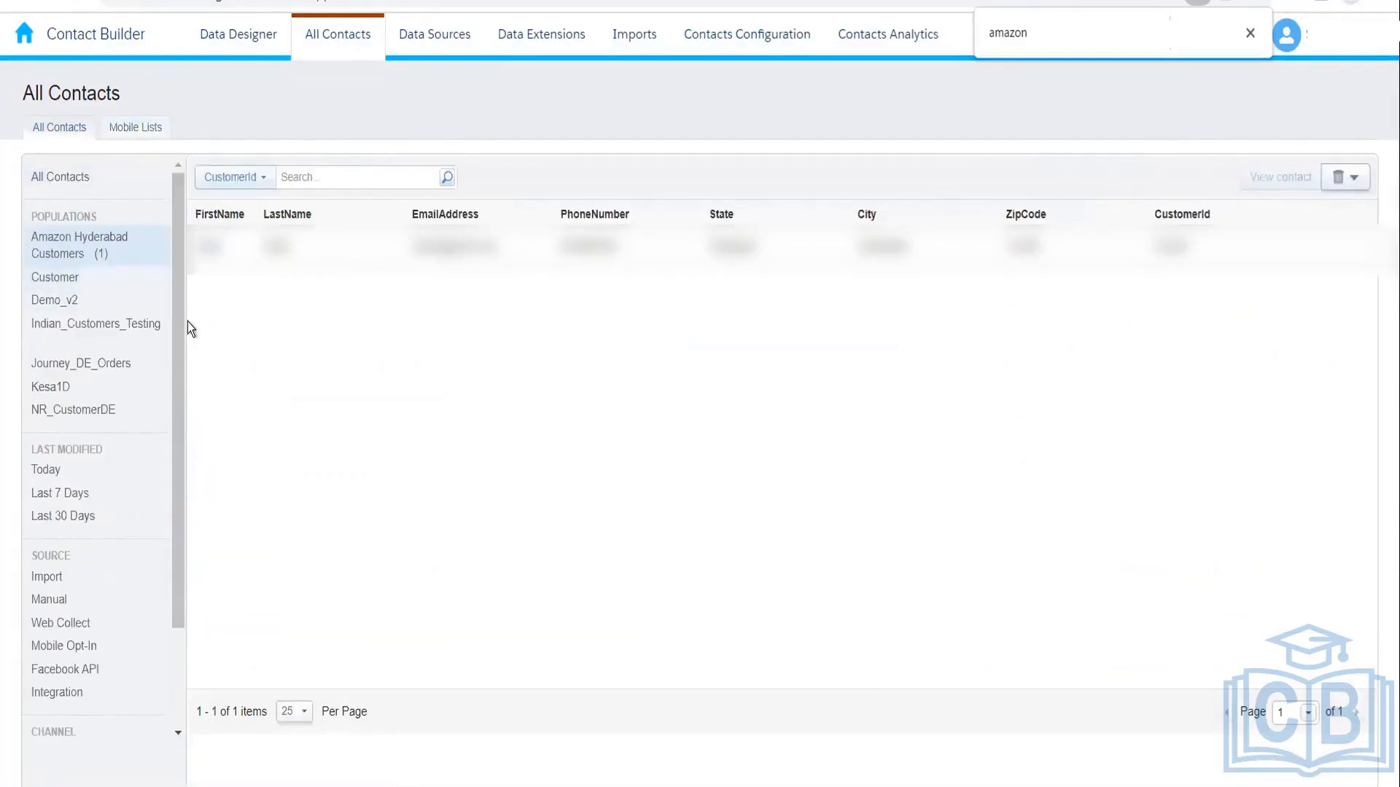
scroll(156, 557, down, 3)
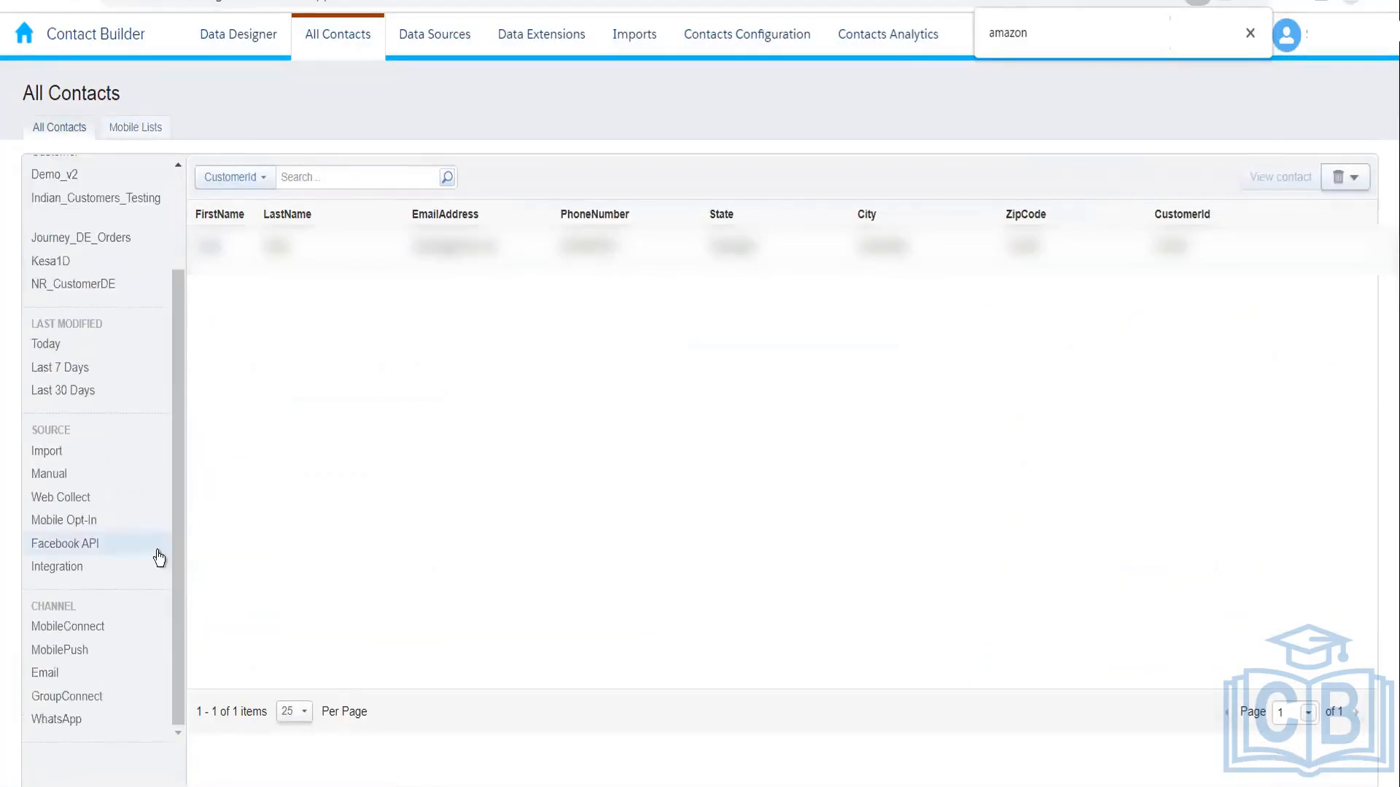
click(80, 681)
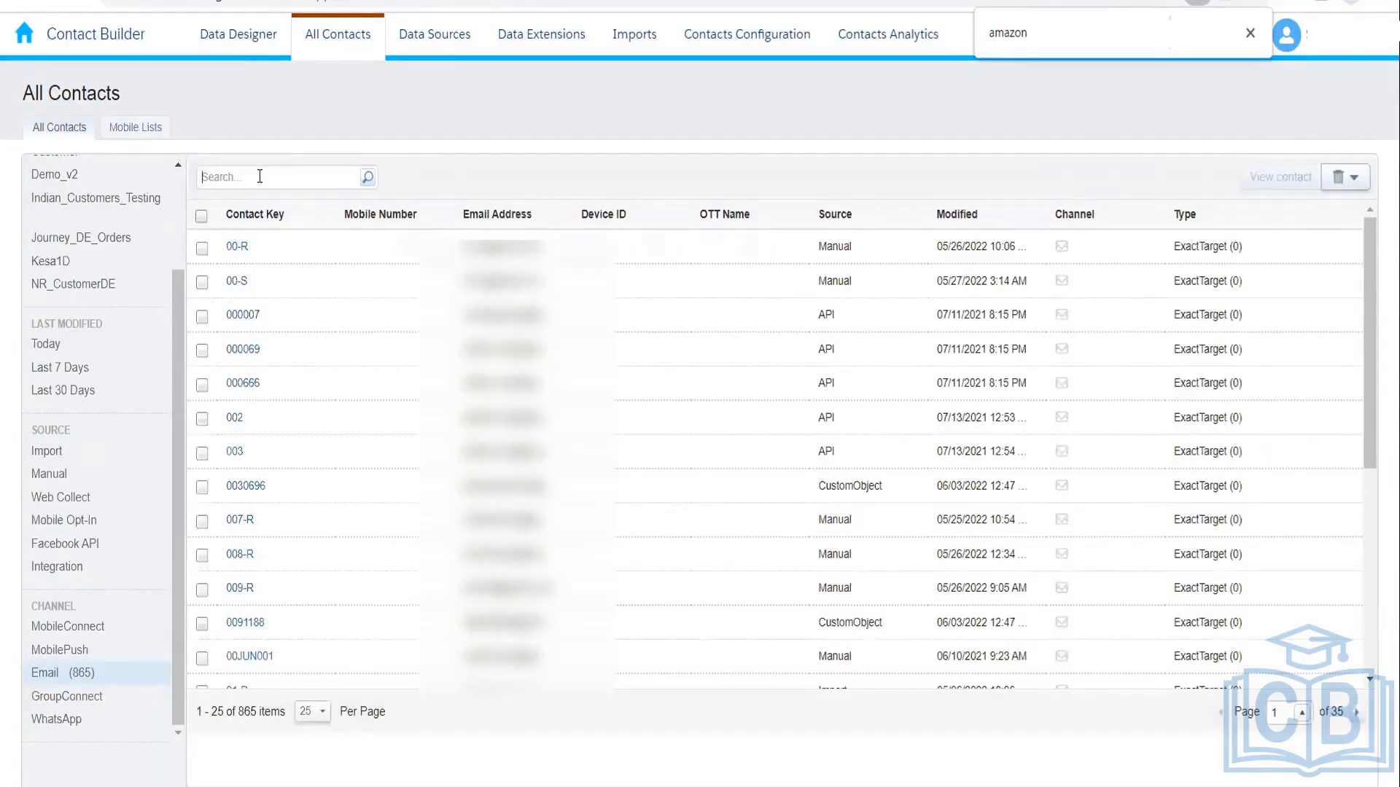
text(B-4003)
key(Return)
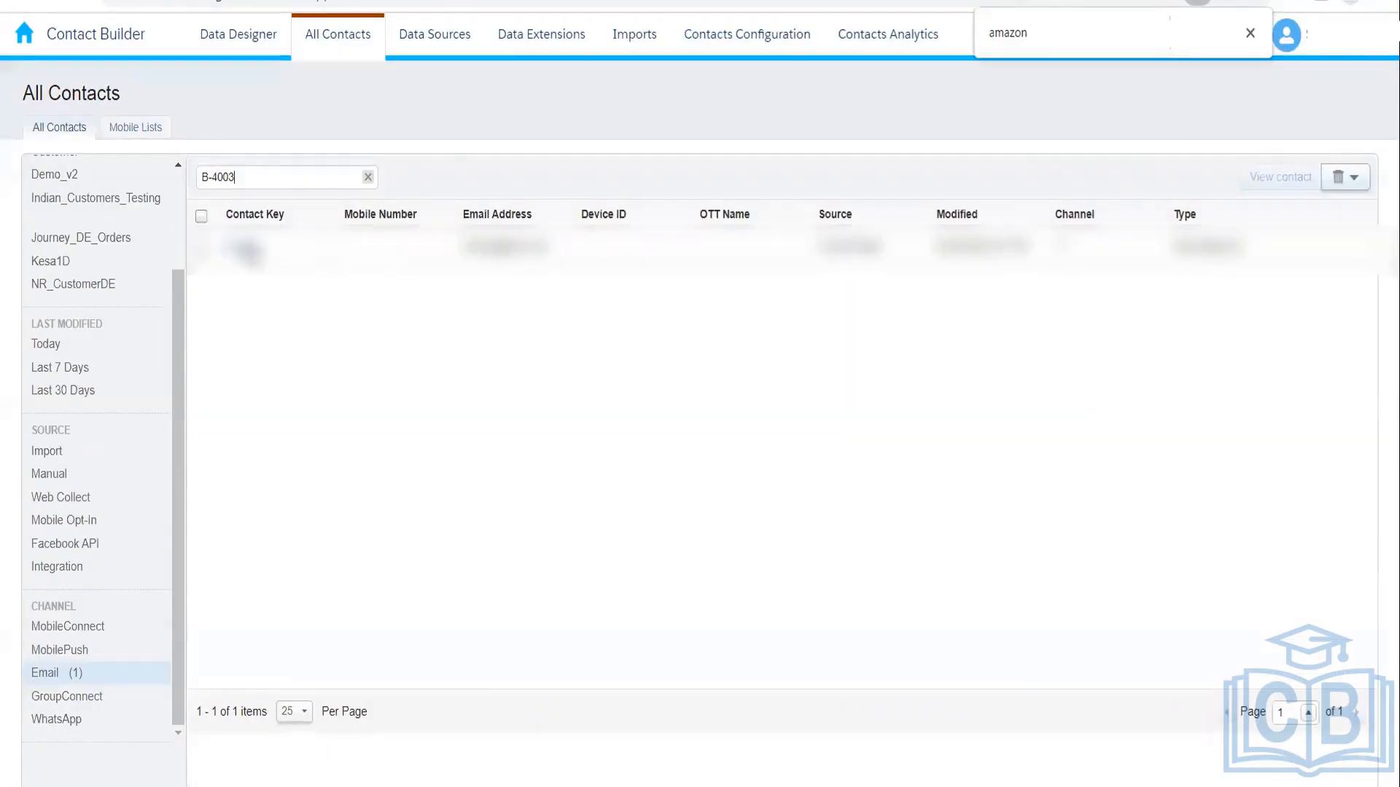
click(248, 250)
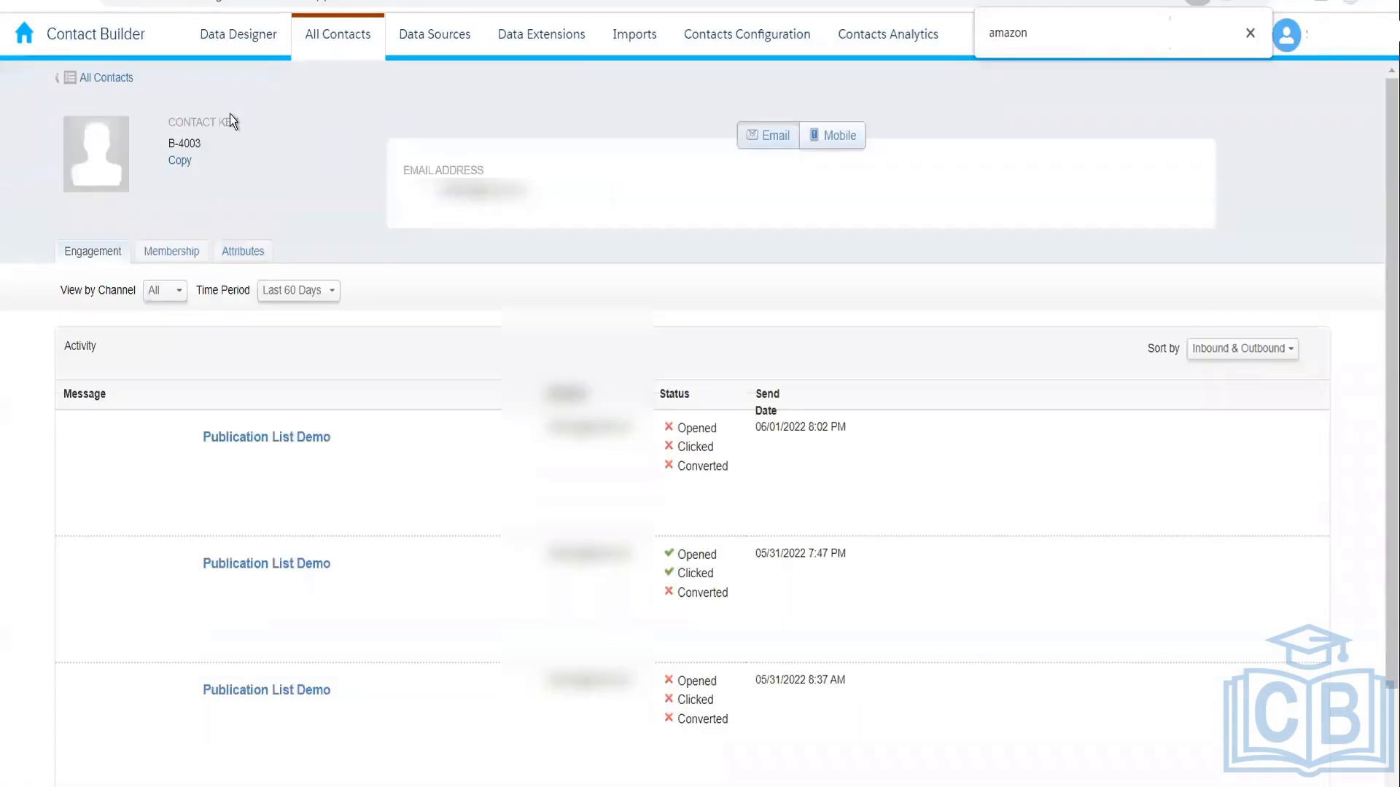
- Review the contact's engagement activity over the last 60 days, membership and attribute data
click(180, 158)
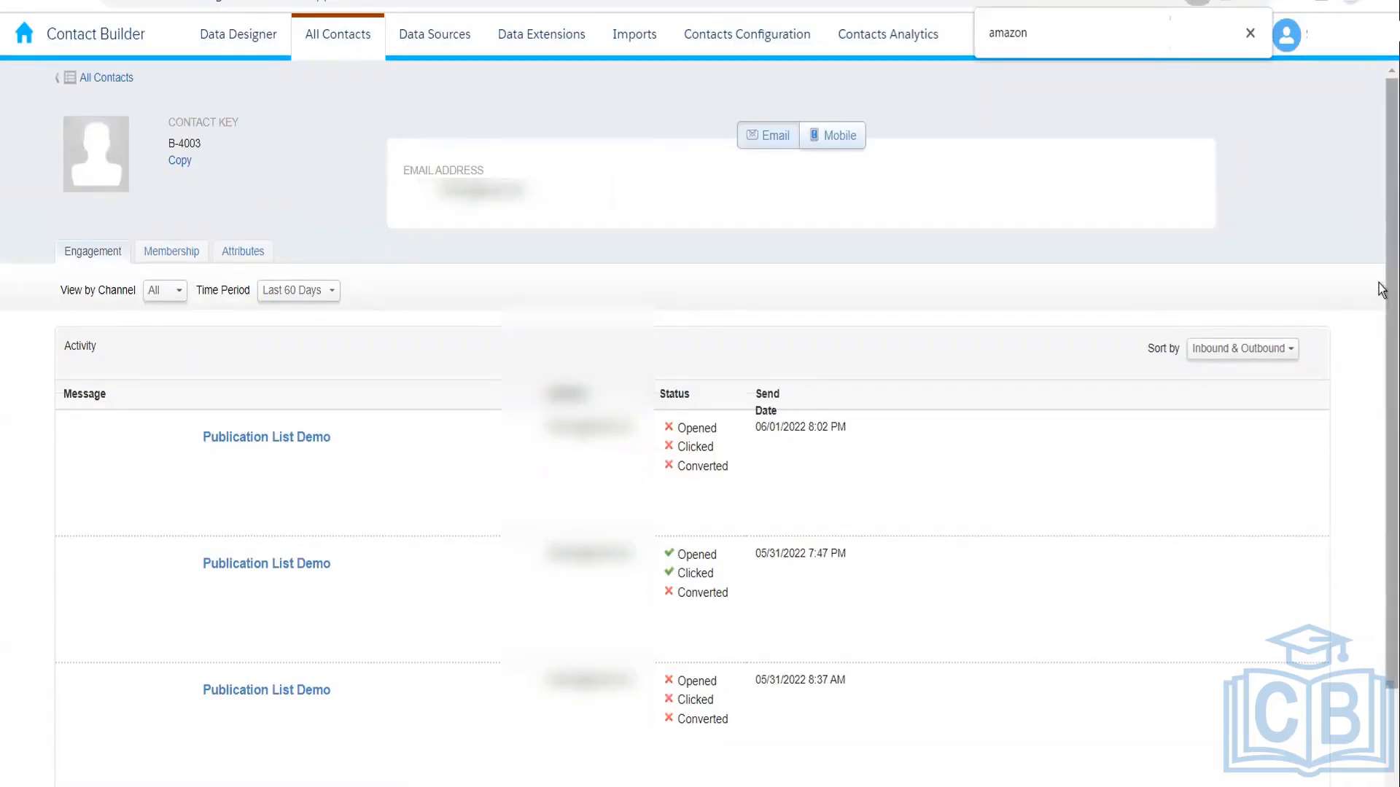
scroll(1380, 297, down, 2)
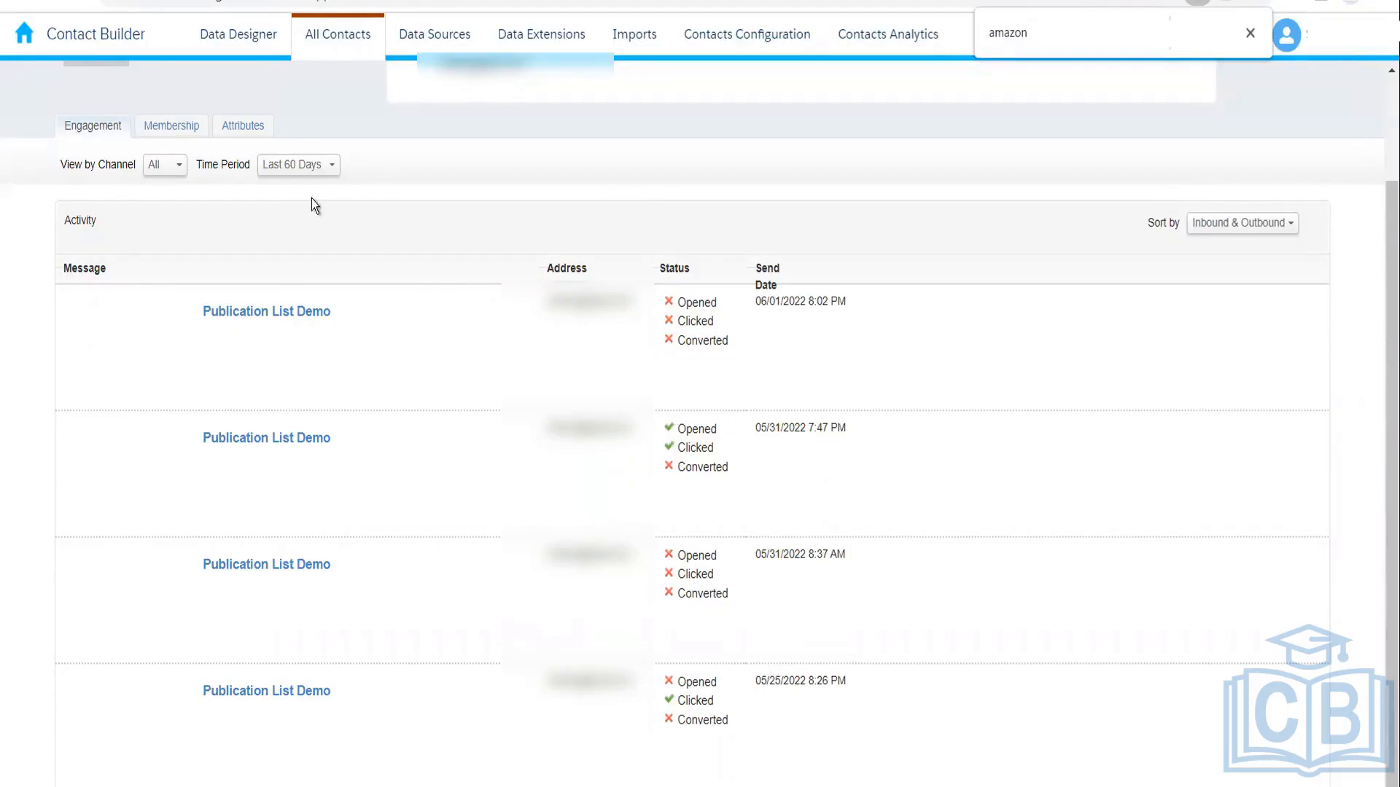
click(163, 132)
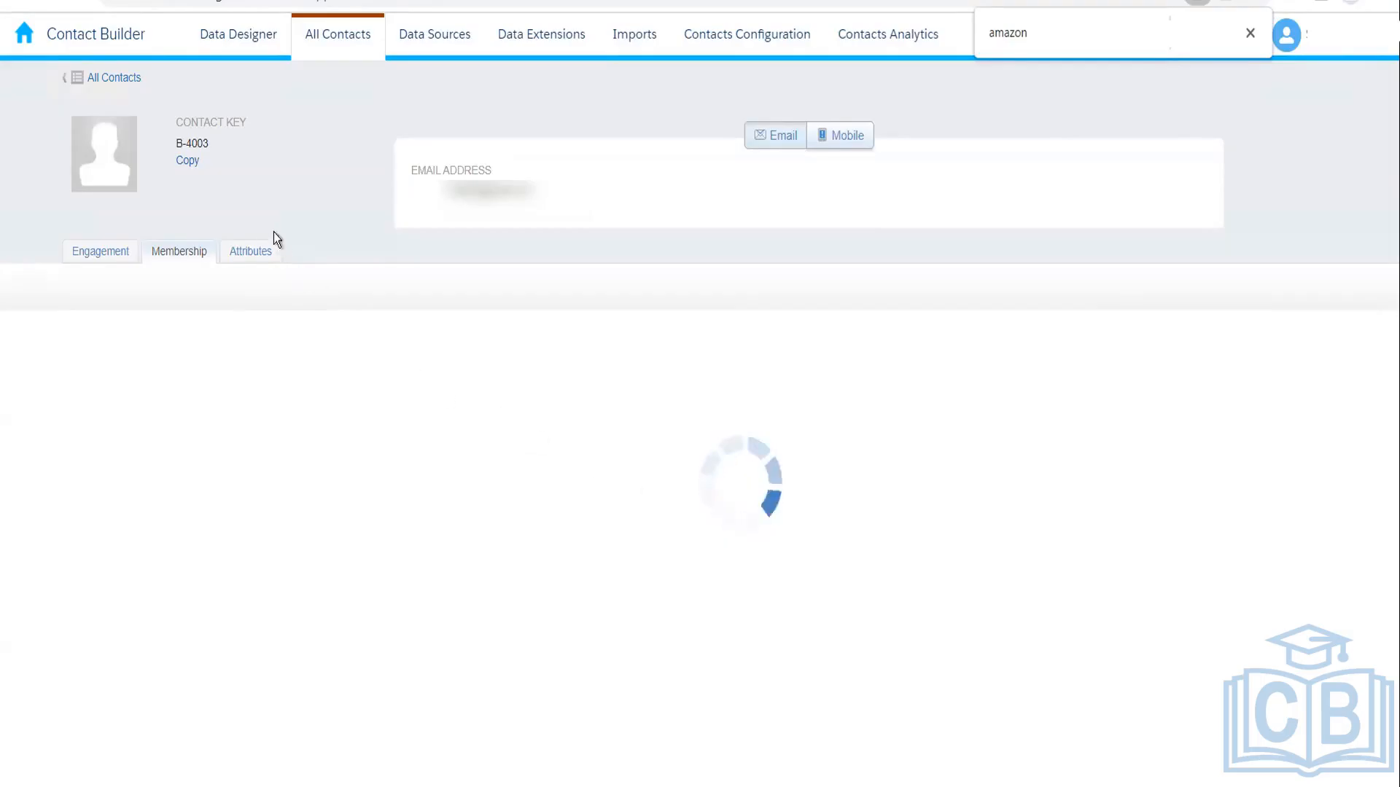
click(252, 255)
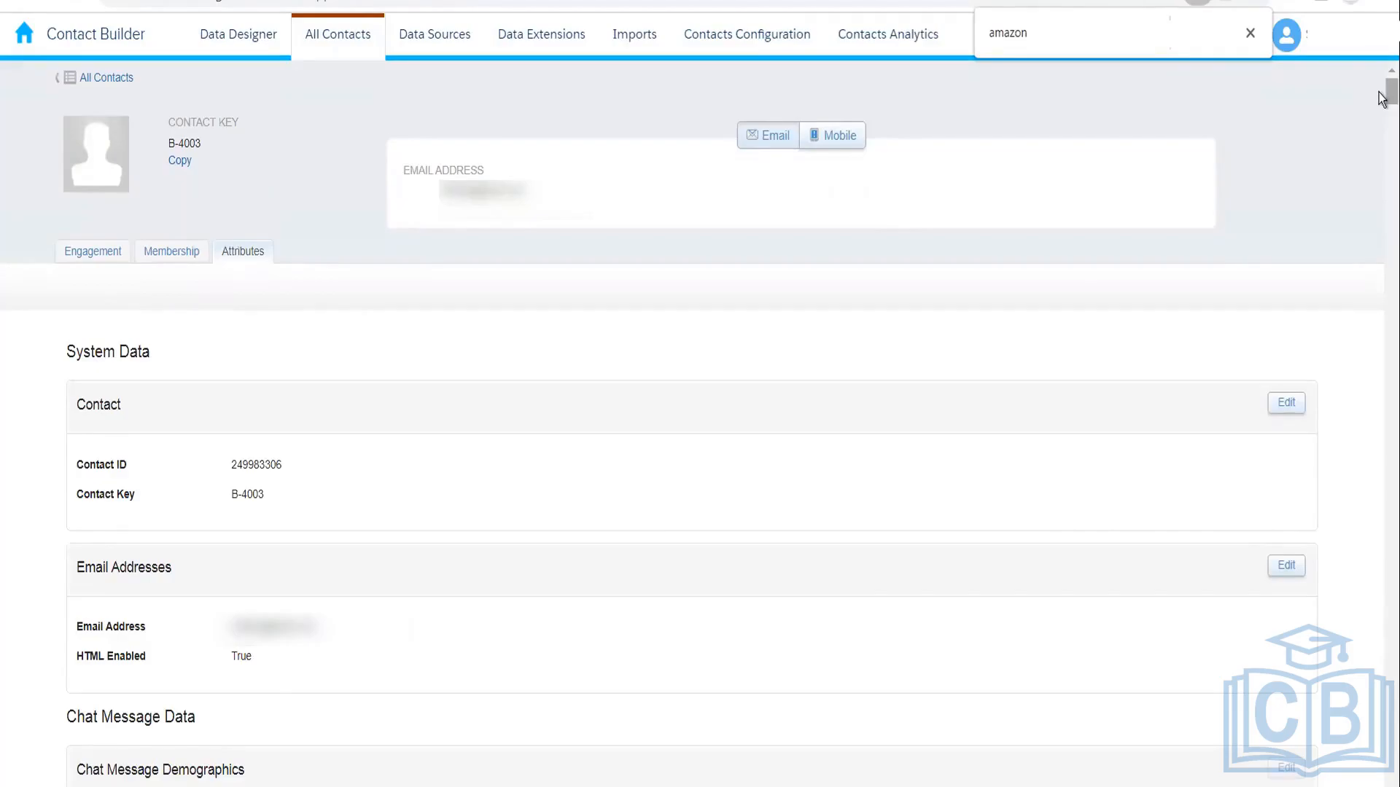
drag(1381, 93, 1380, 146)
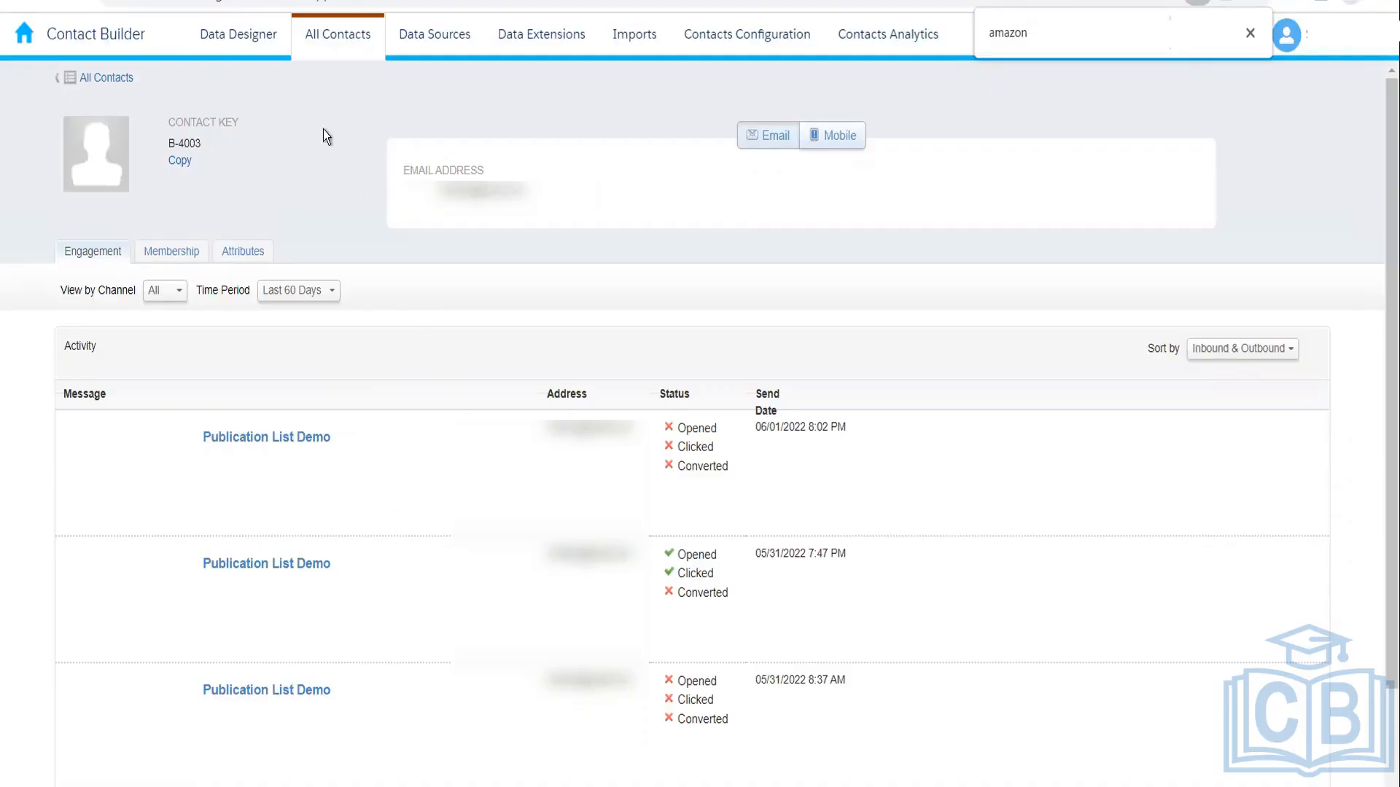
- Open the system data sources, and view the attributes linked to Salesforce Marketing Cloud and Email Application
click(438, 48)
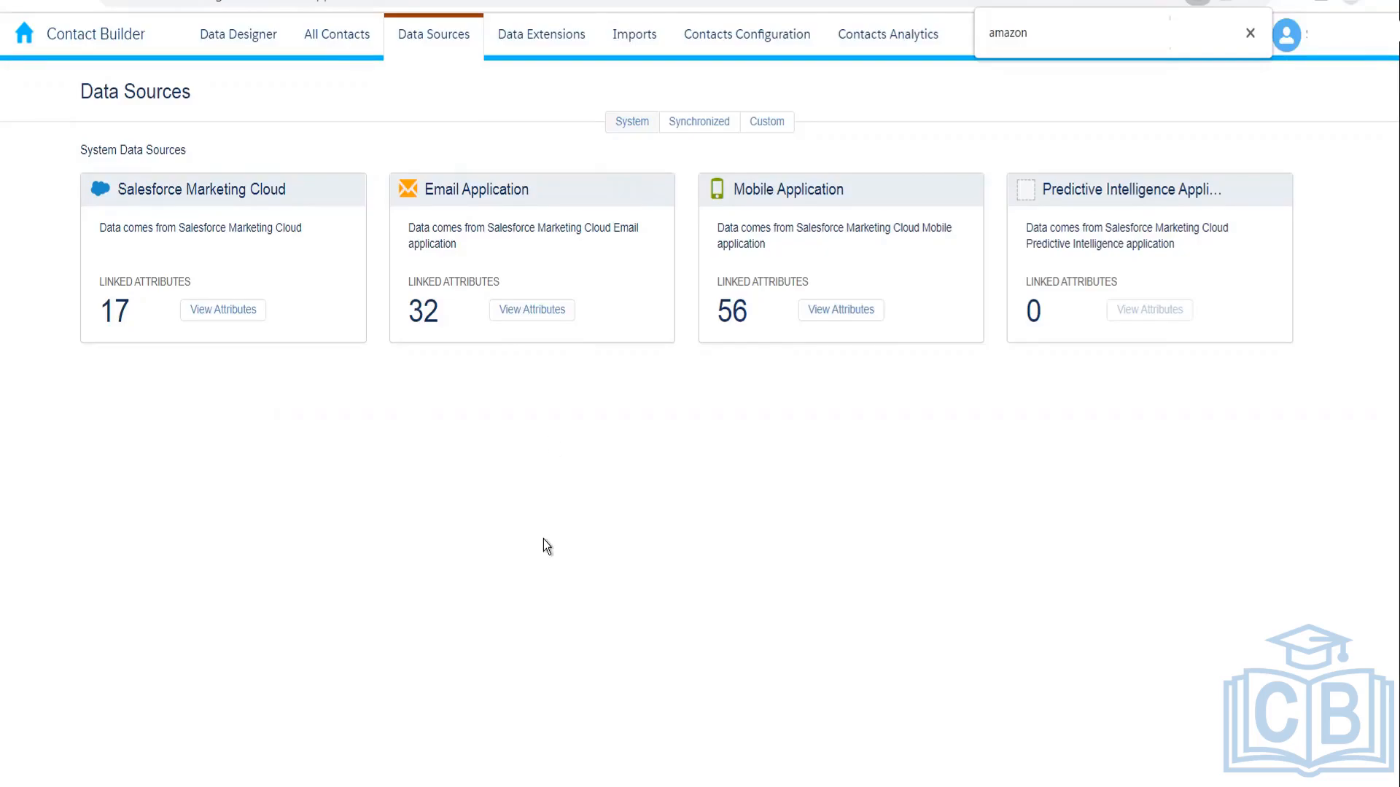
click(227, 320)
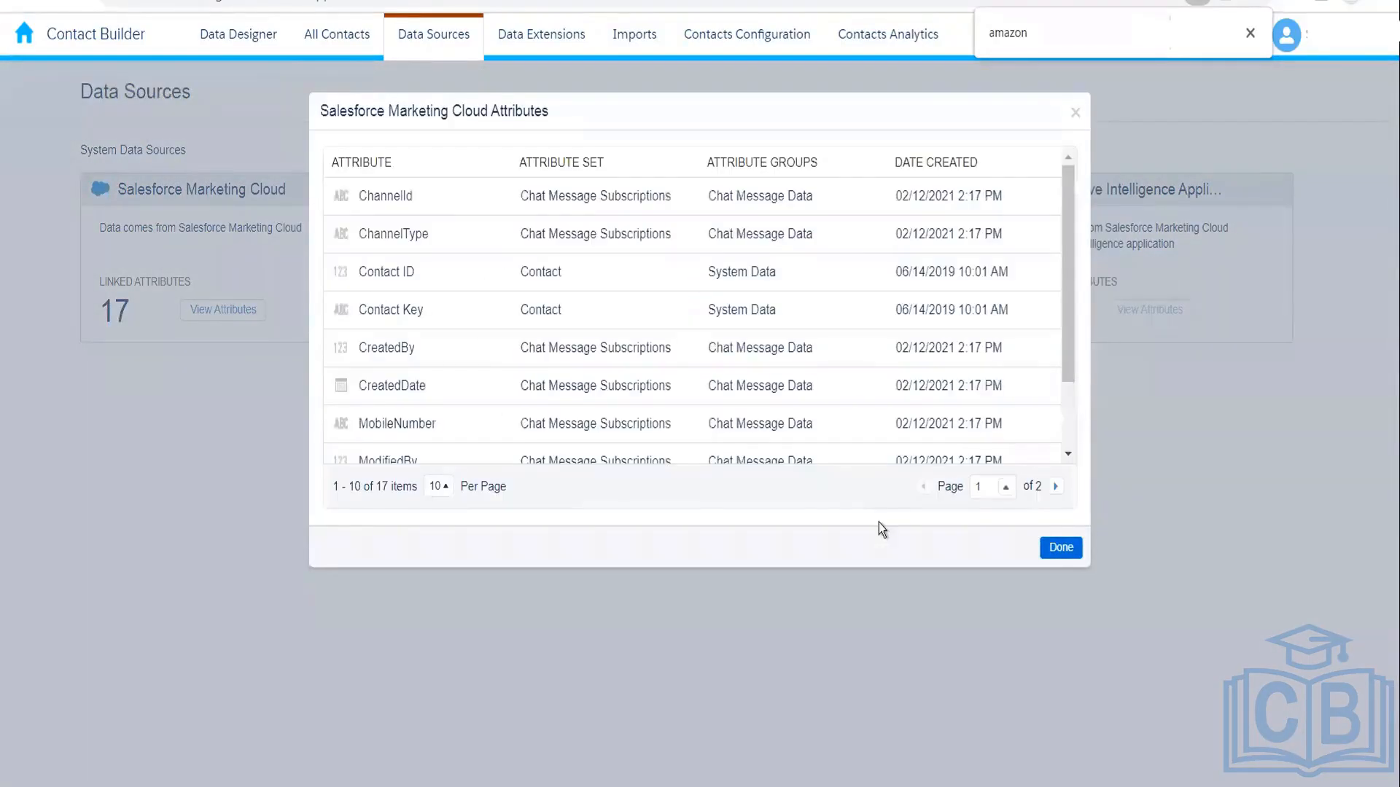
click(1076, 116)
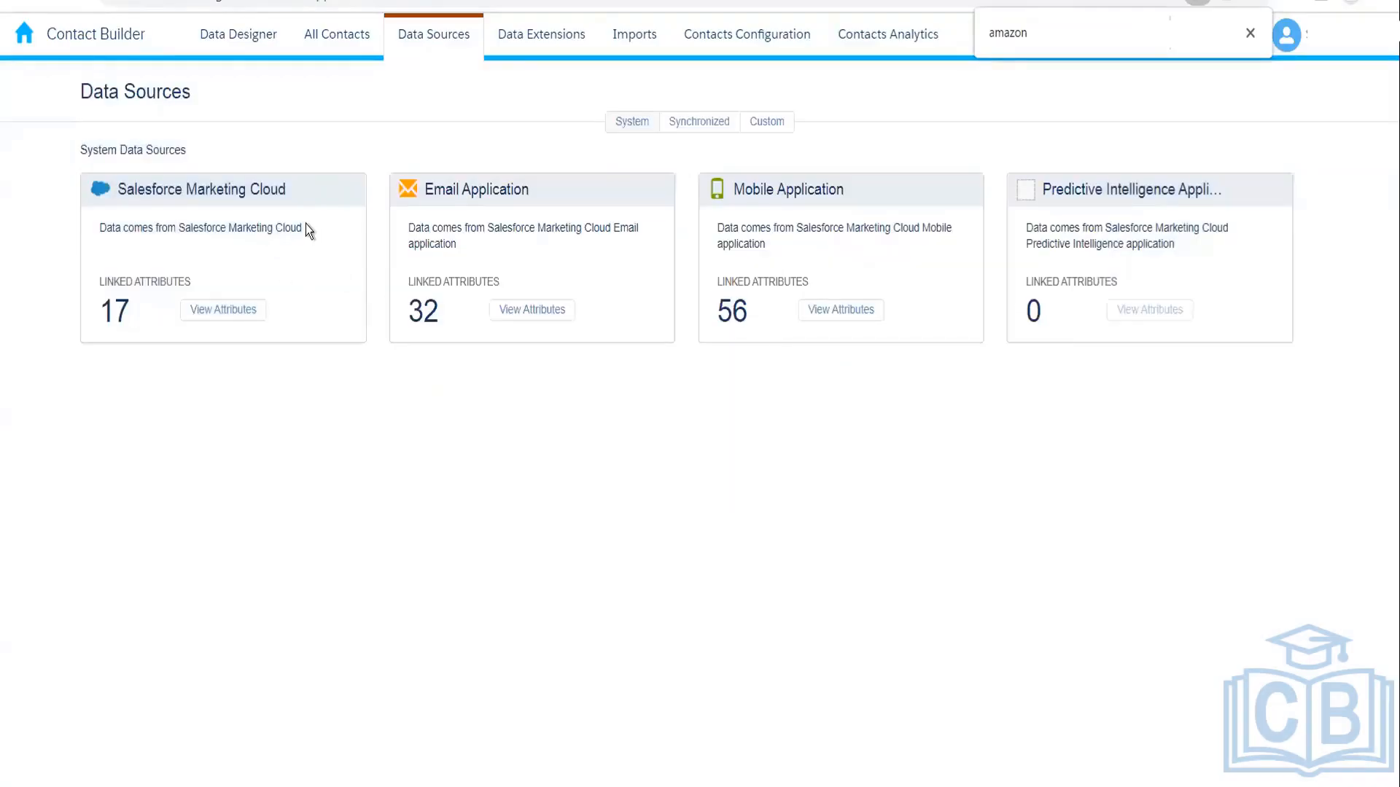
click(523, 311)
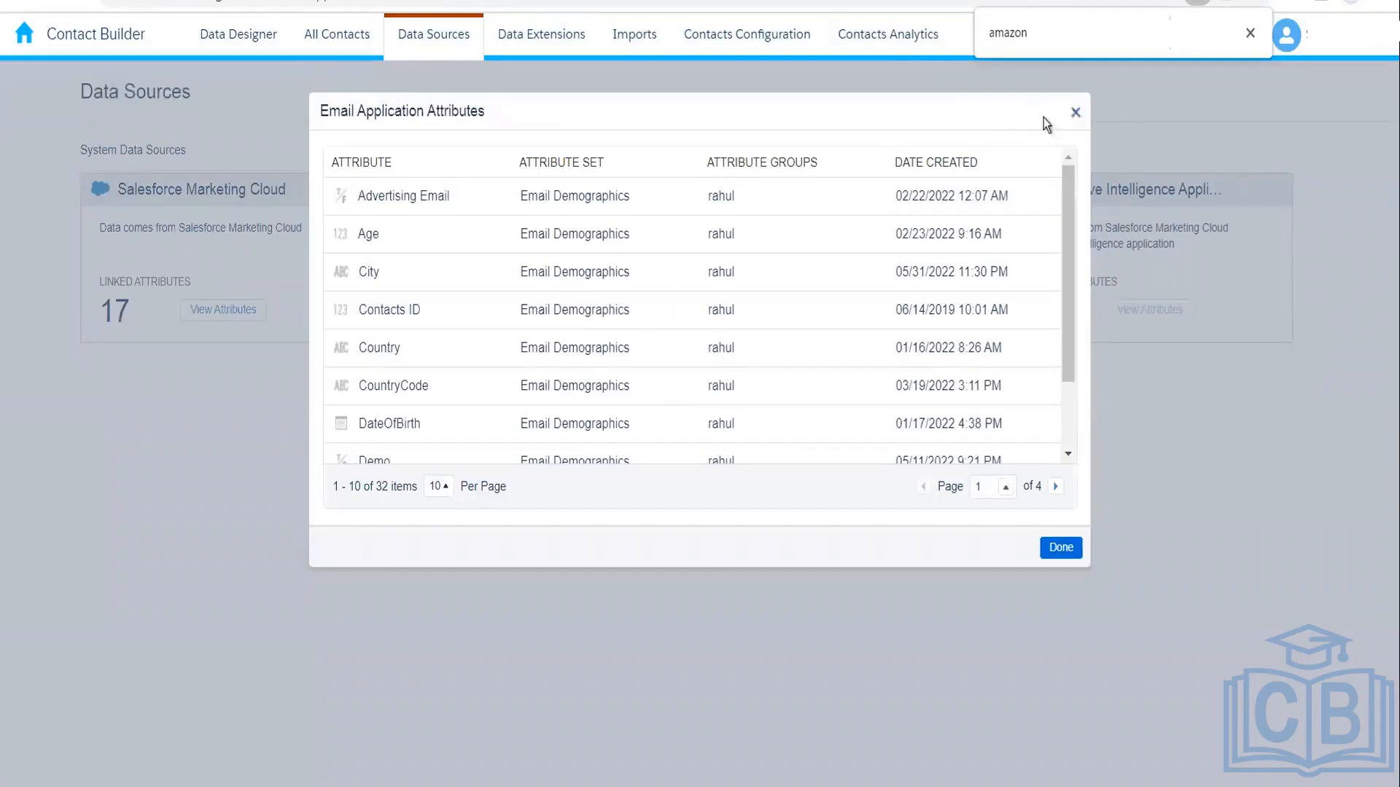
click(1076, 112)
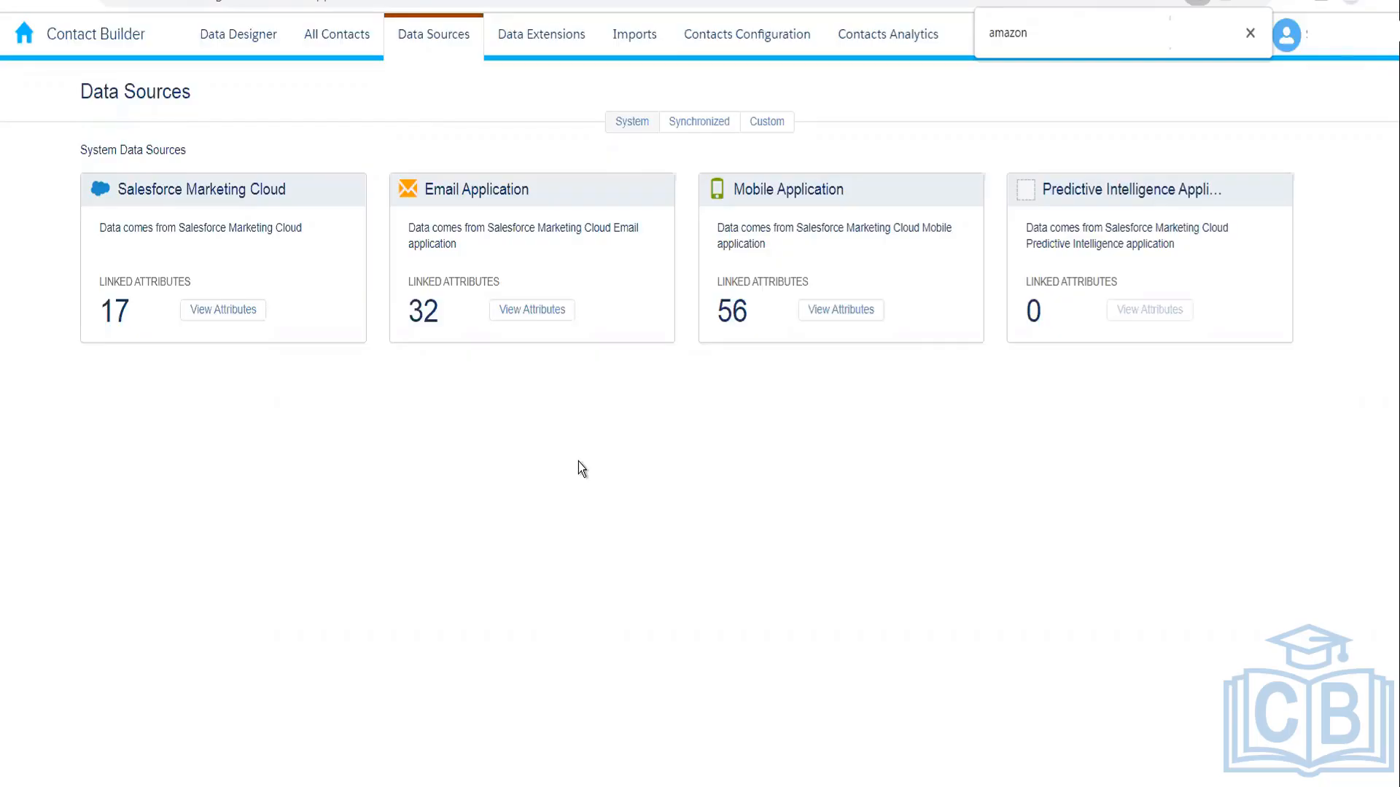
- Recheck the Salesforce Marketing Cloud attributes, and look through the Email Application attribute list again
click(226, 311)
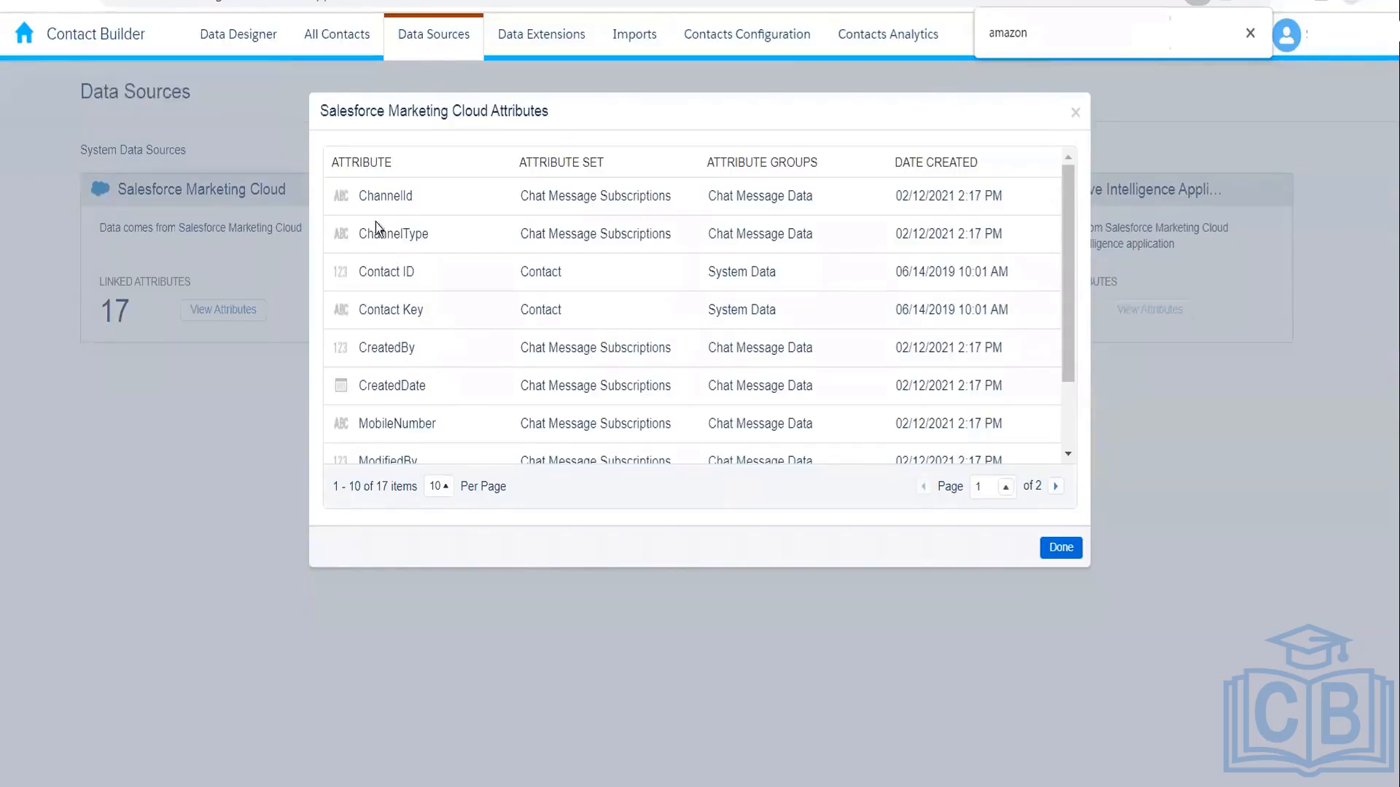
click(1075, 114)
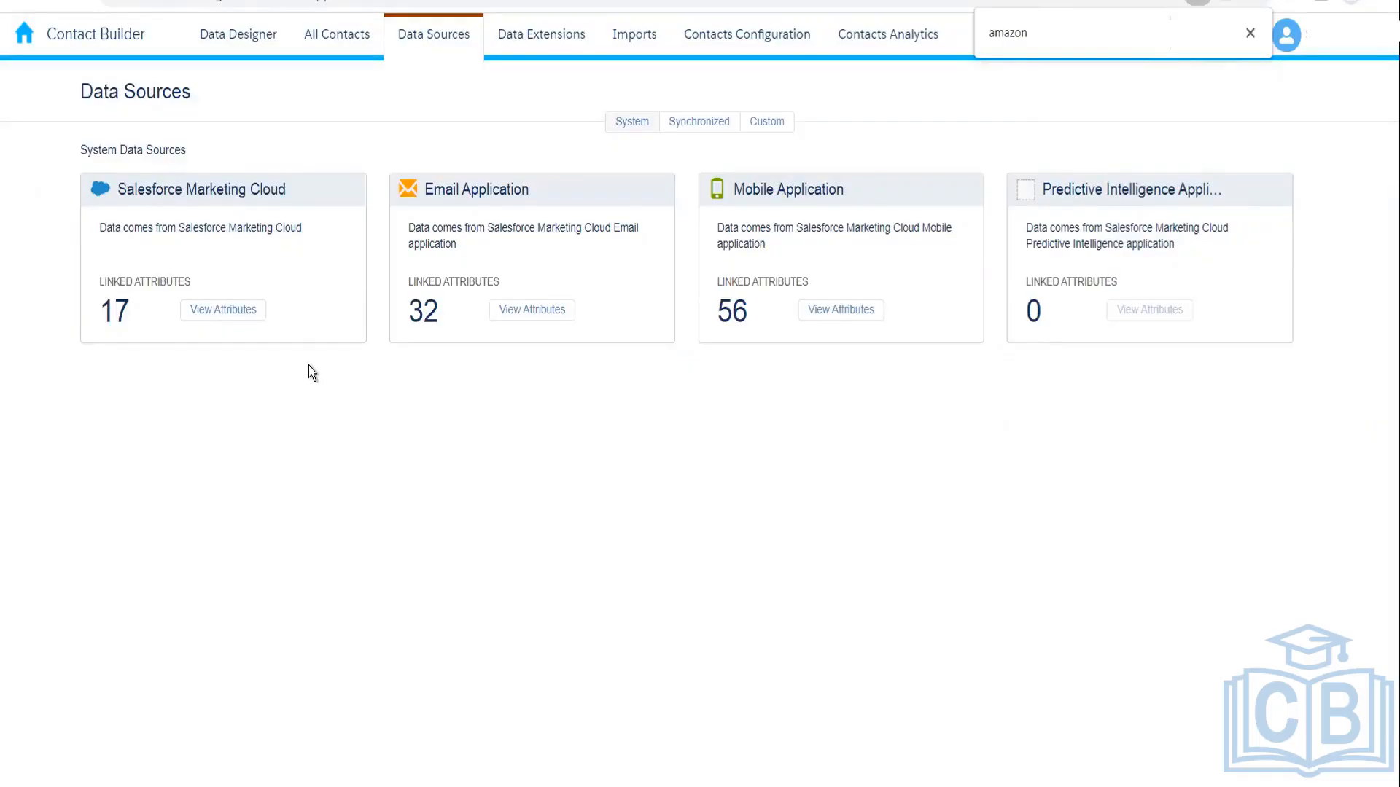
click(526, 312)
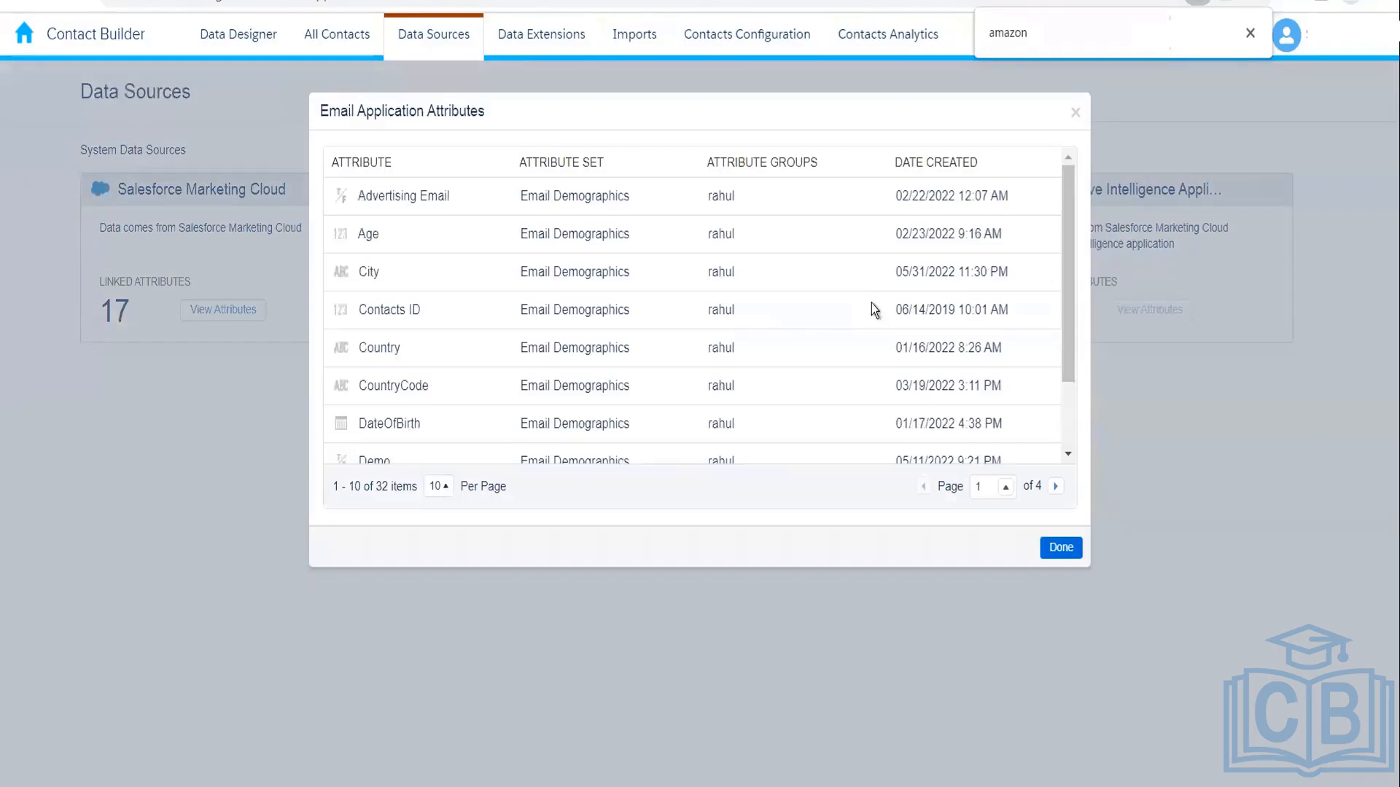
drag(1070, 315, 1069, 185)
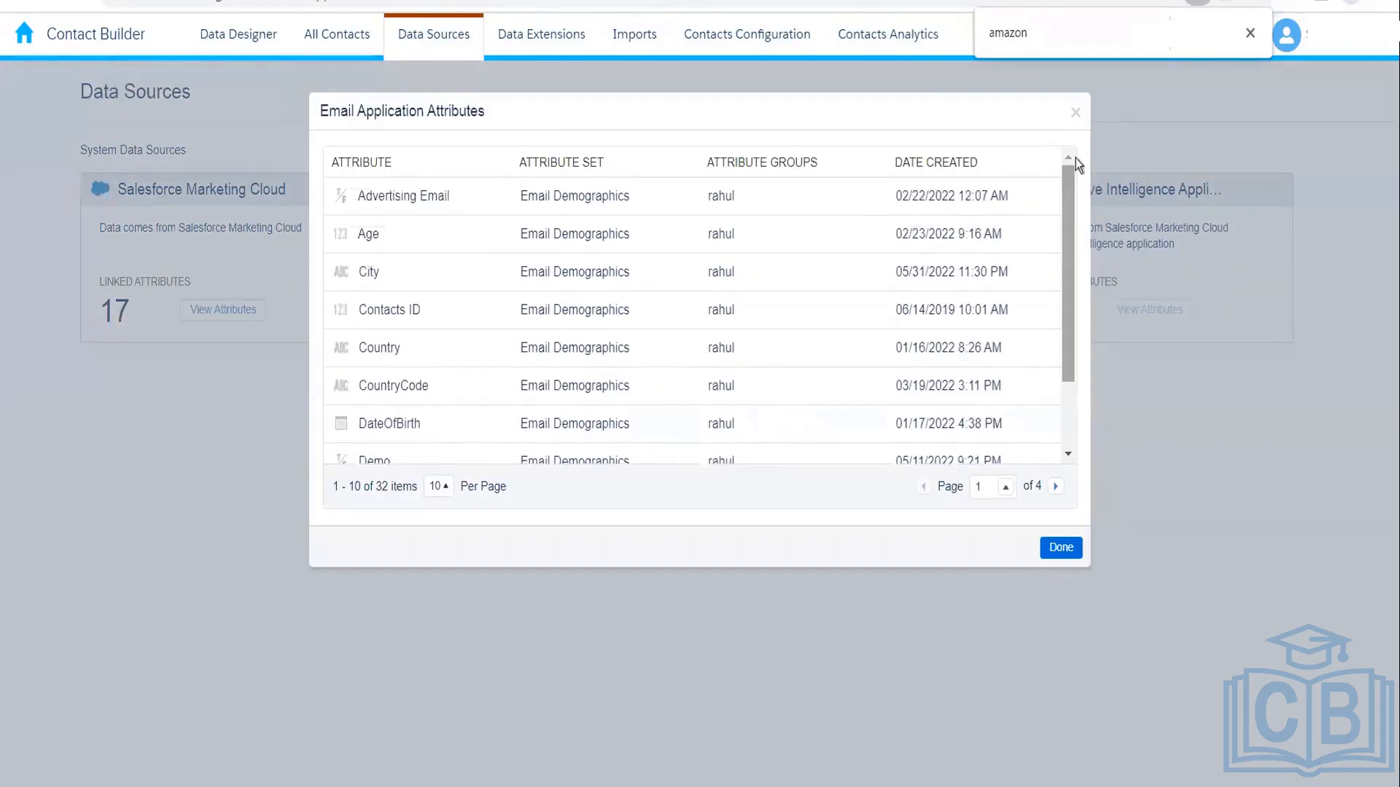
click(1076, 115)
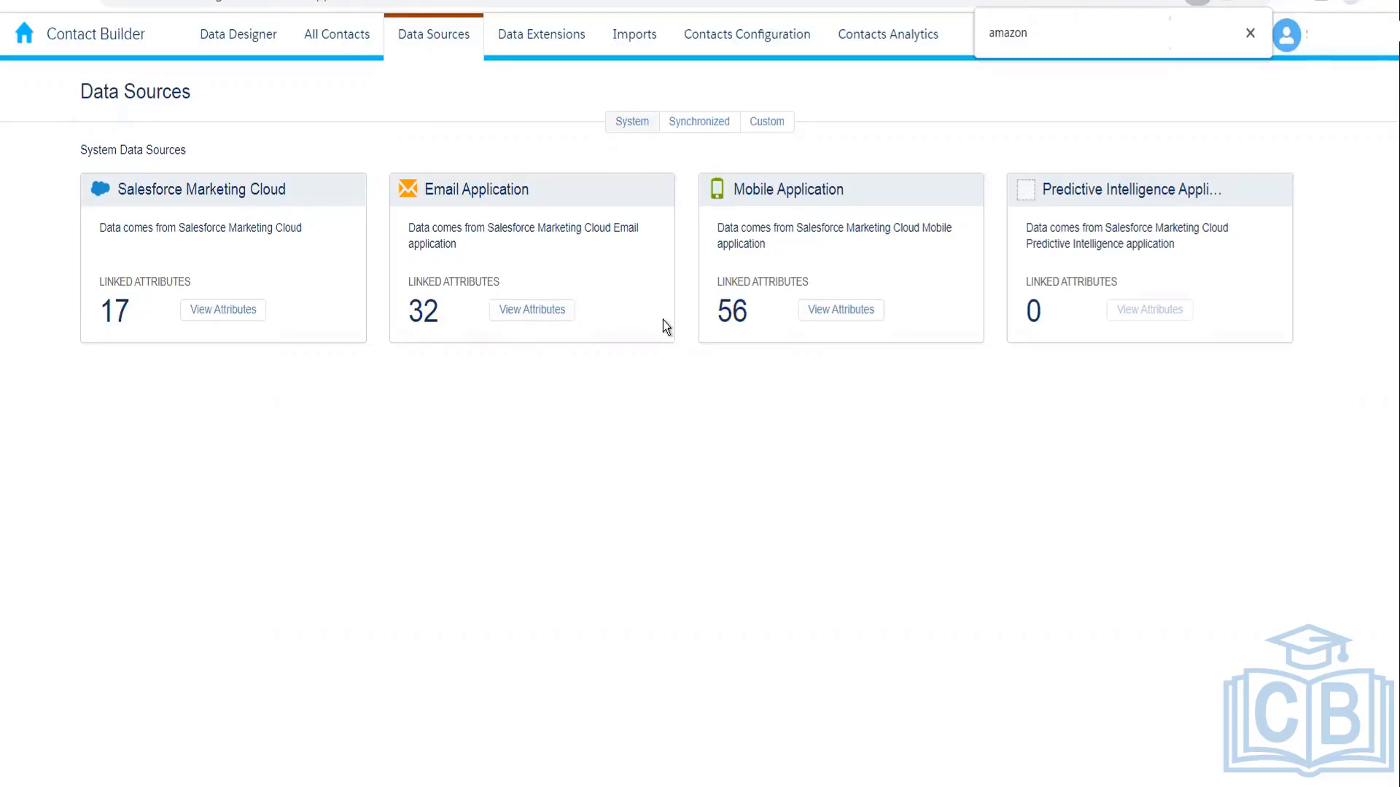
- View the Mobile Application attributes, and check the synchronized data sources before returning to the system ones
click(853, 317)
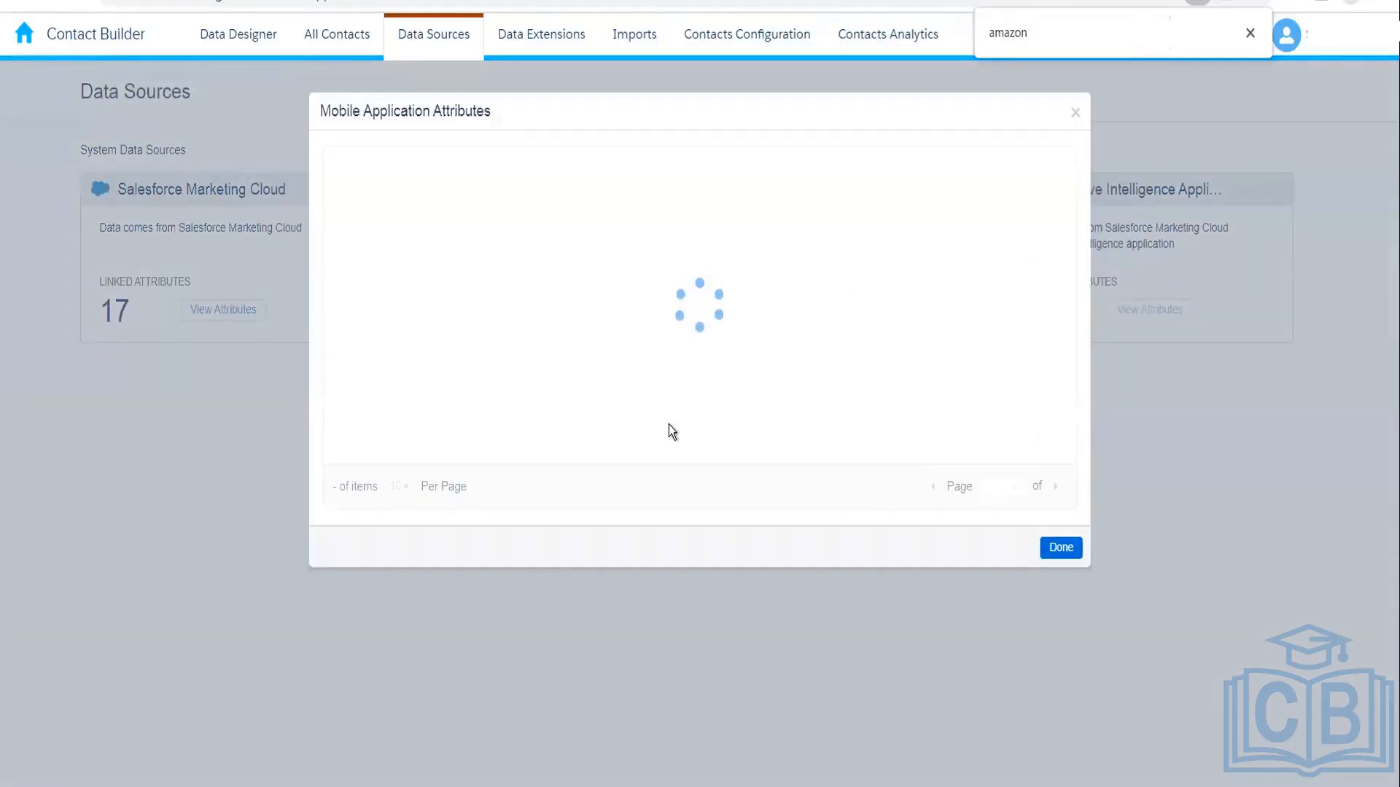
click(1077, 114)
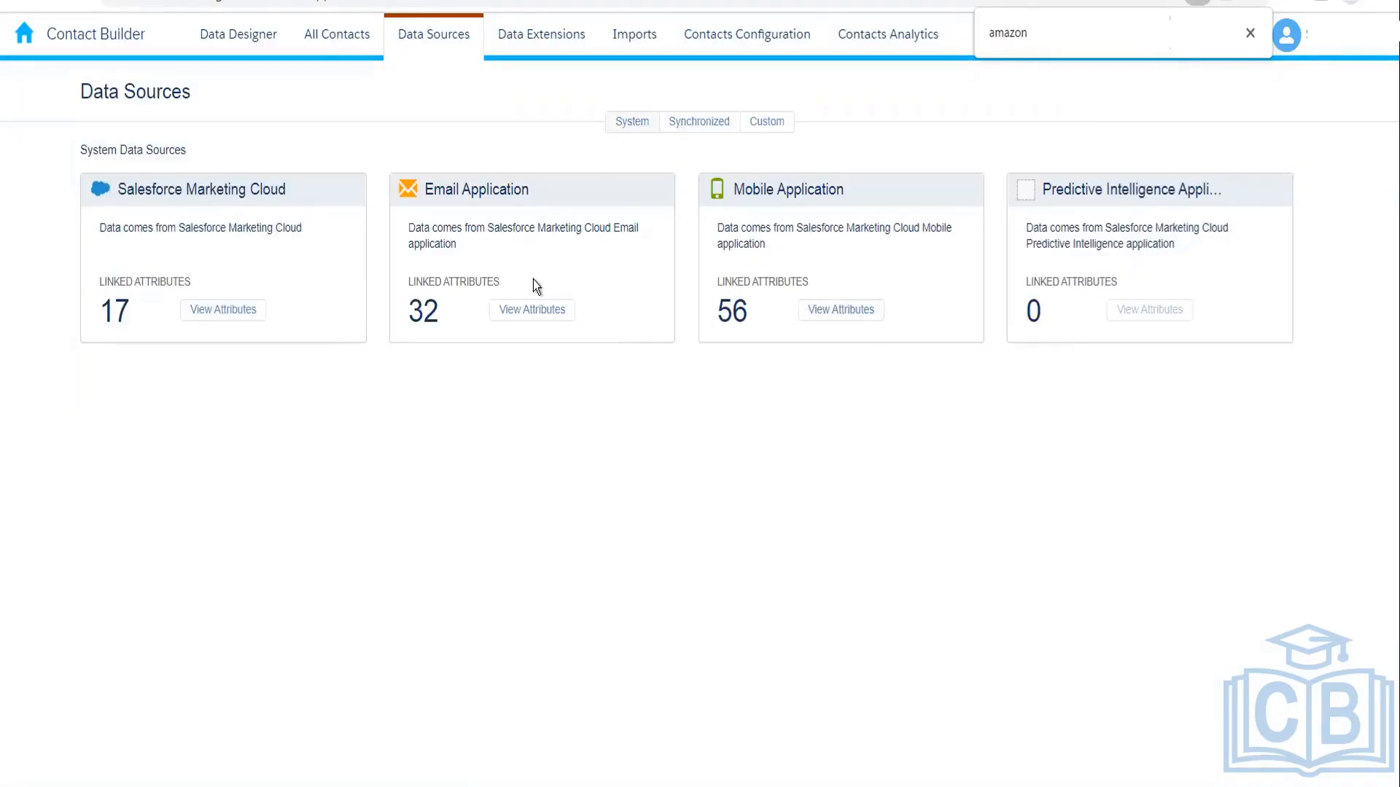
click(699, 130)
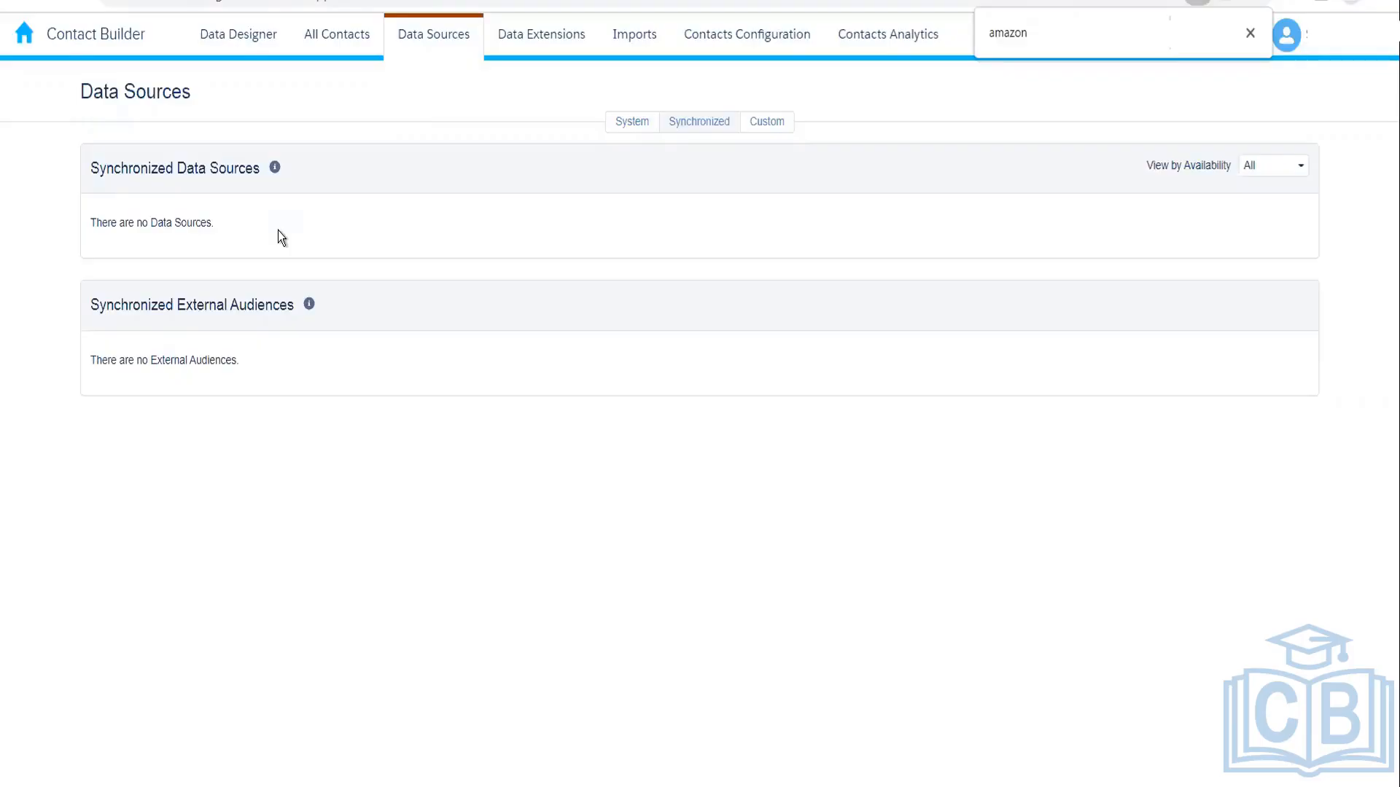
click(617, 126)
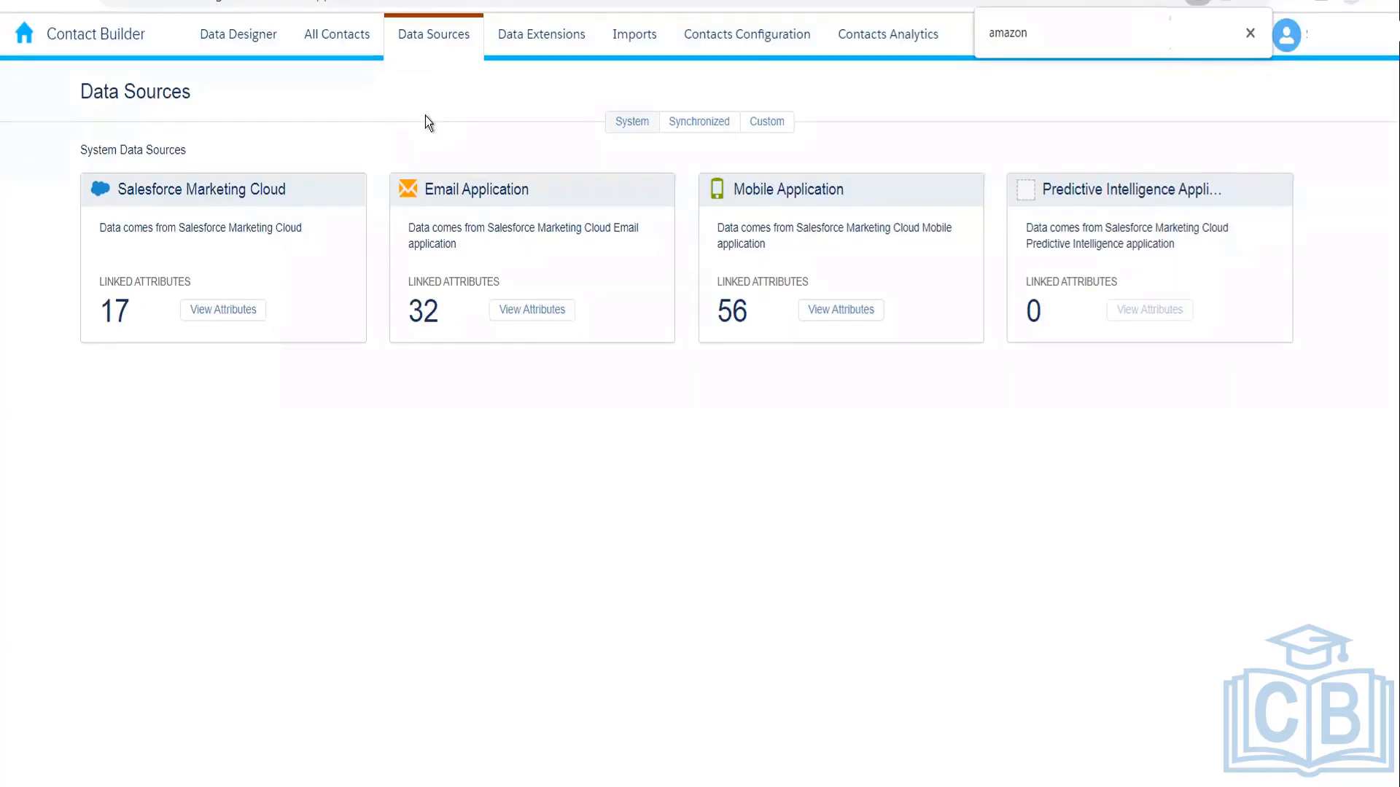
- Review the synchronized and custom data sources before returning to the system data sources
click(710, 124)
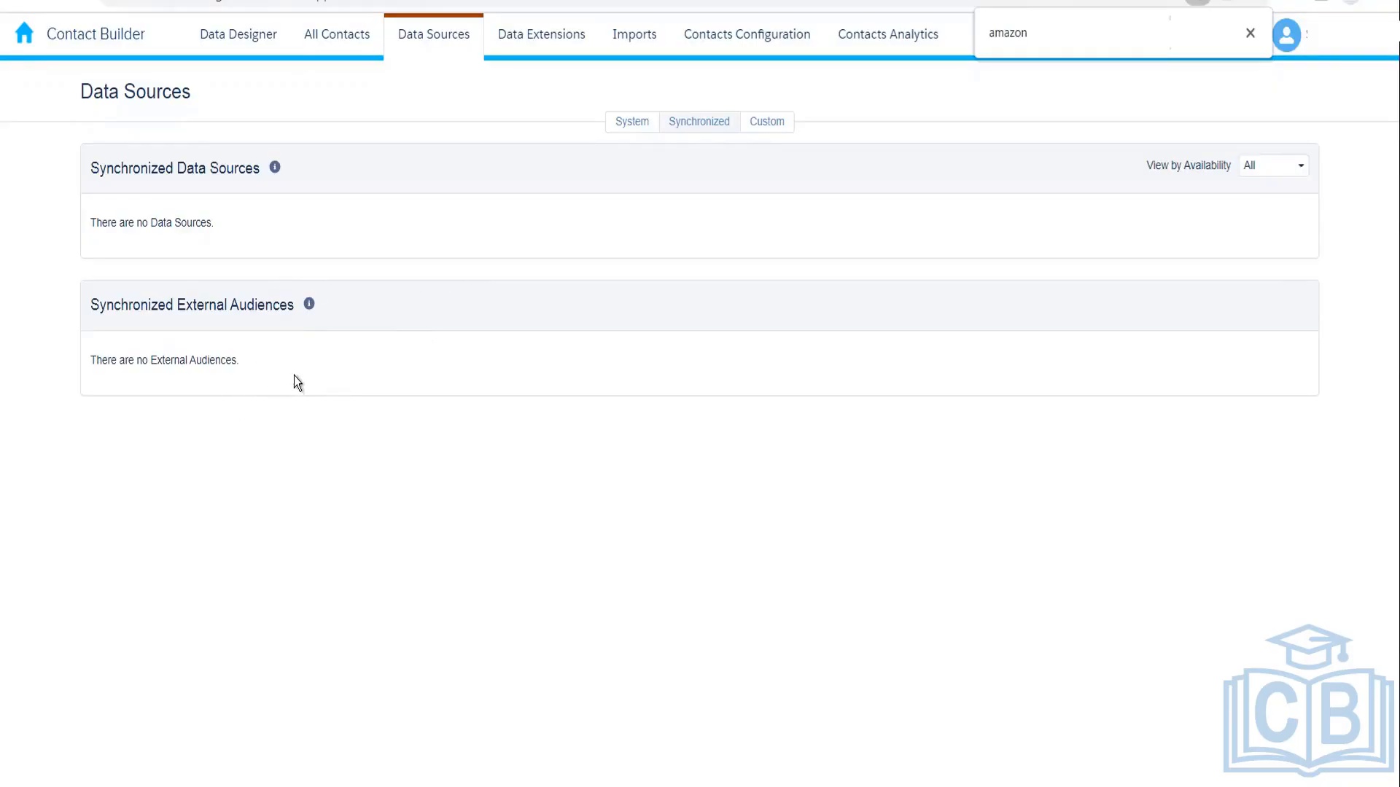
click(779, 129)
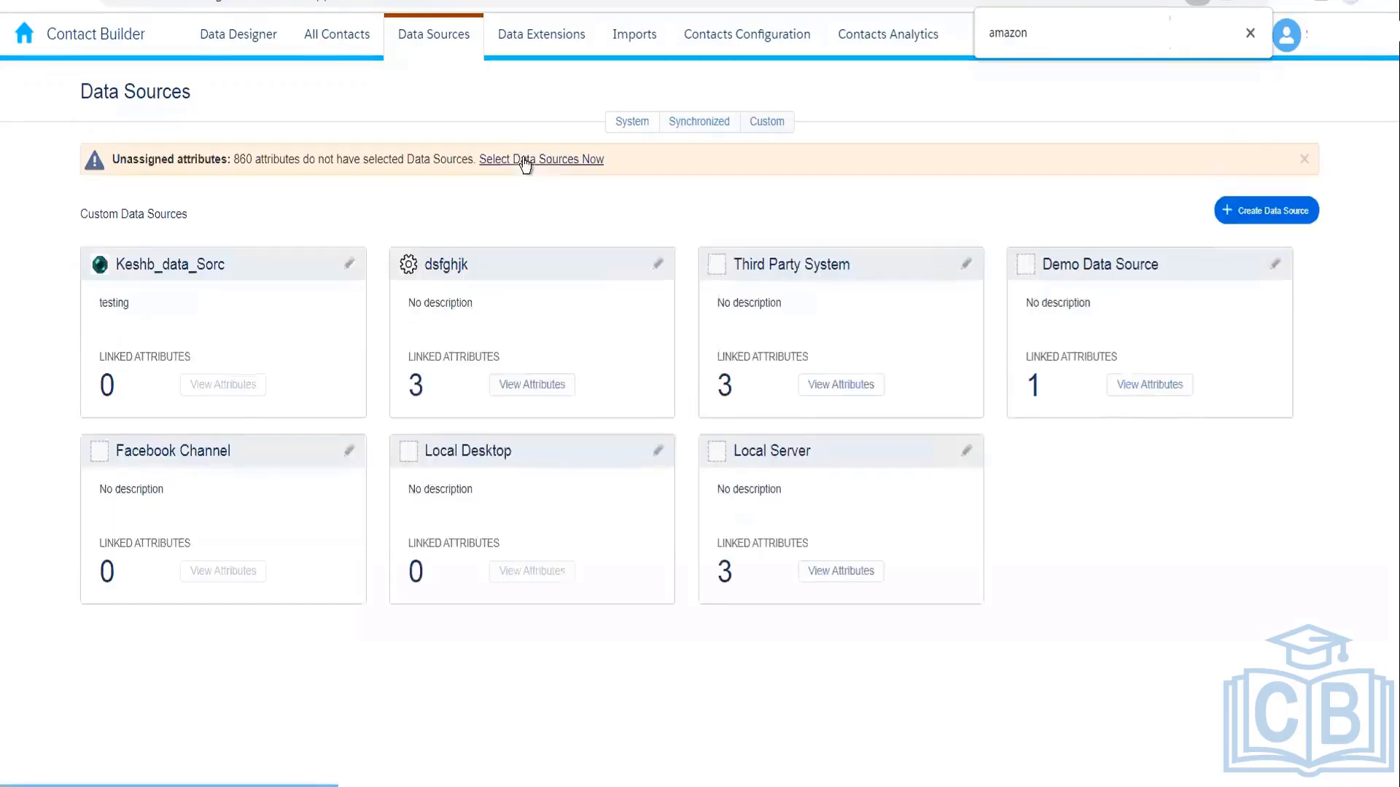
click(621, 124)
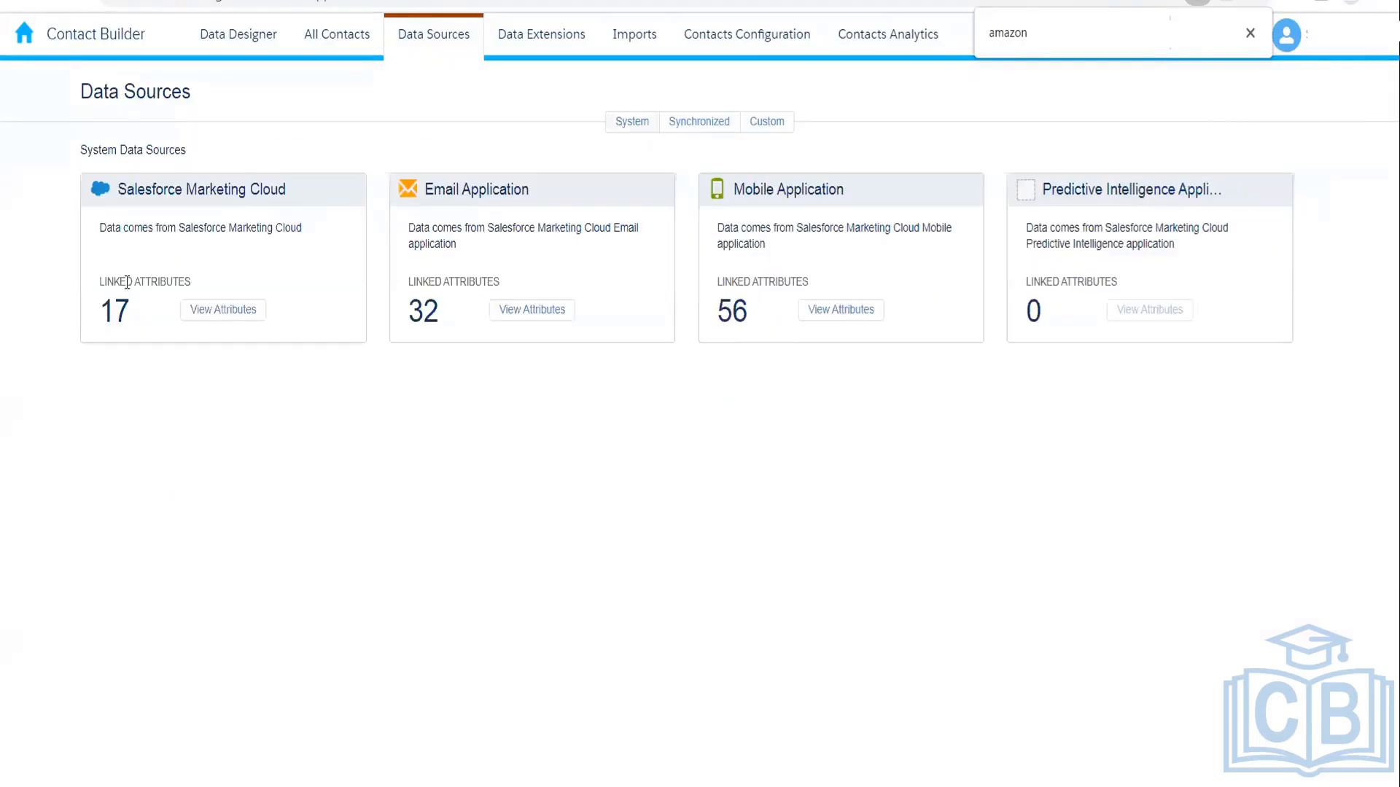
- View the attributes linked to the Salesforce Marketing Cloud, Email Application and Mobile Application system data sources
click(206, 312)
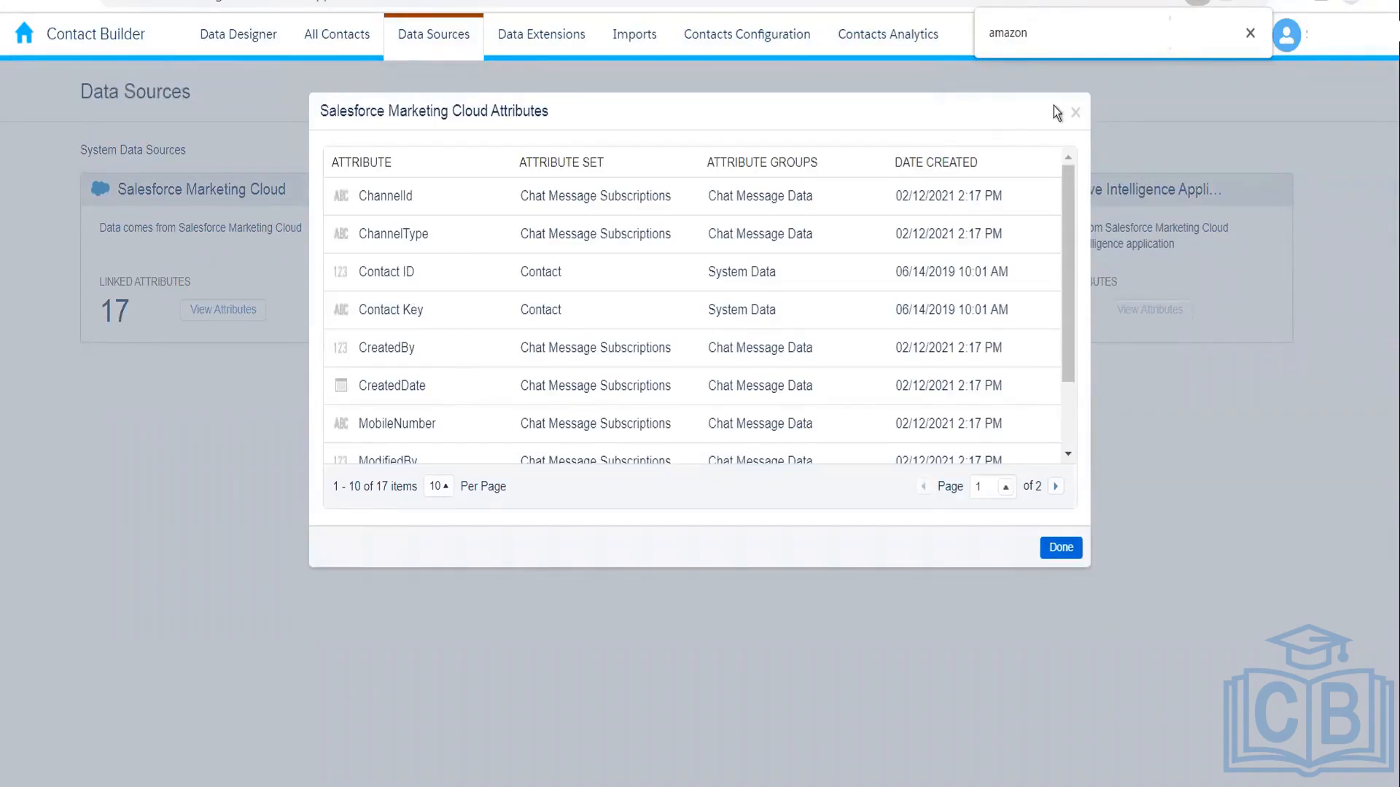
click(1074, 117)
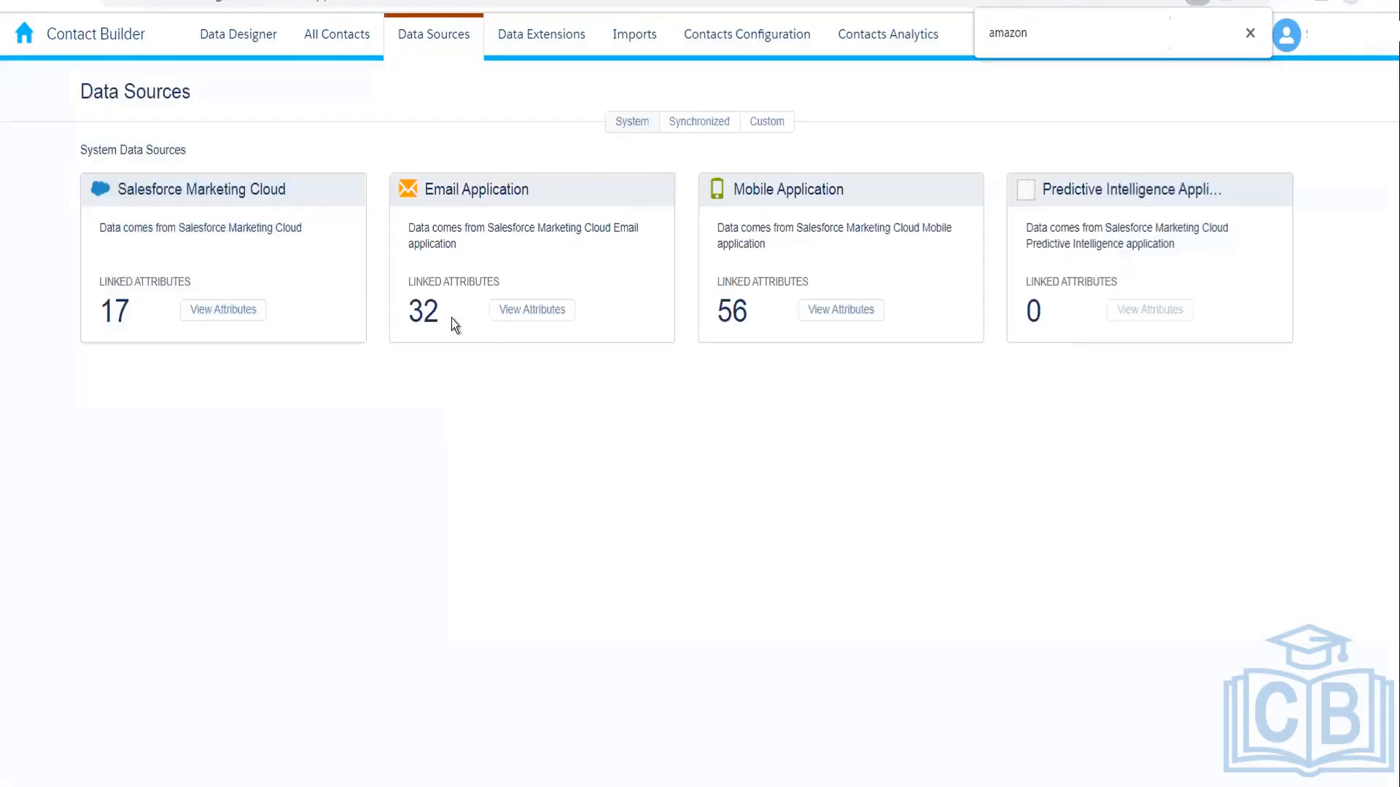
click(522, 312)
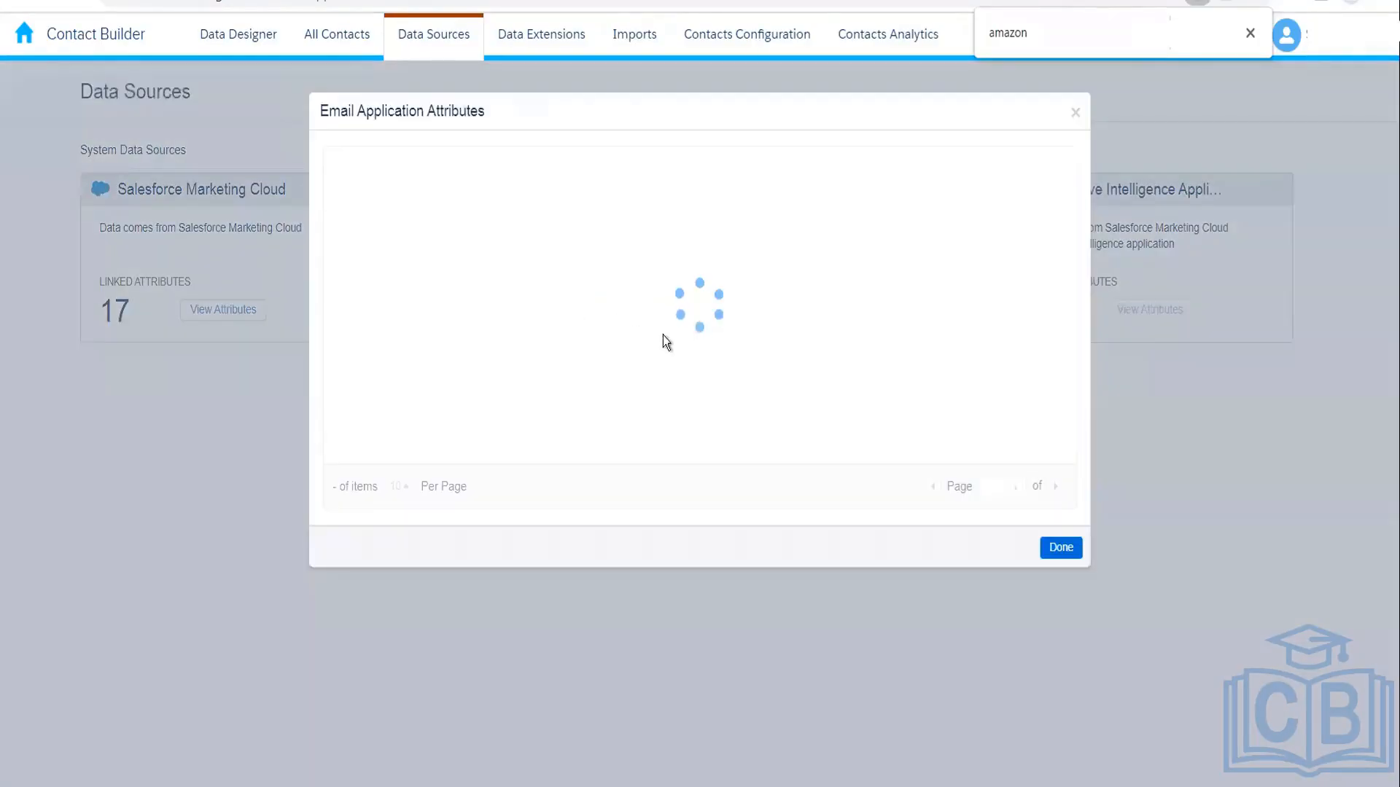
click(1075, 111)
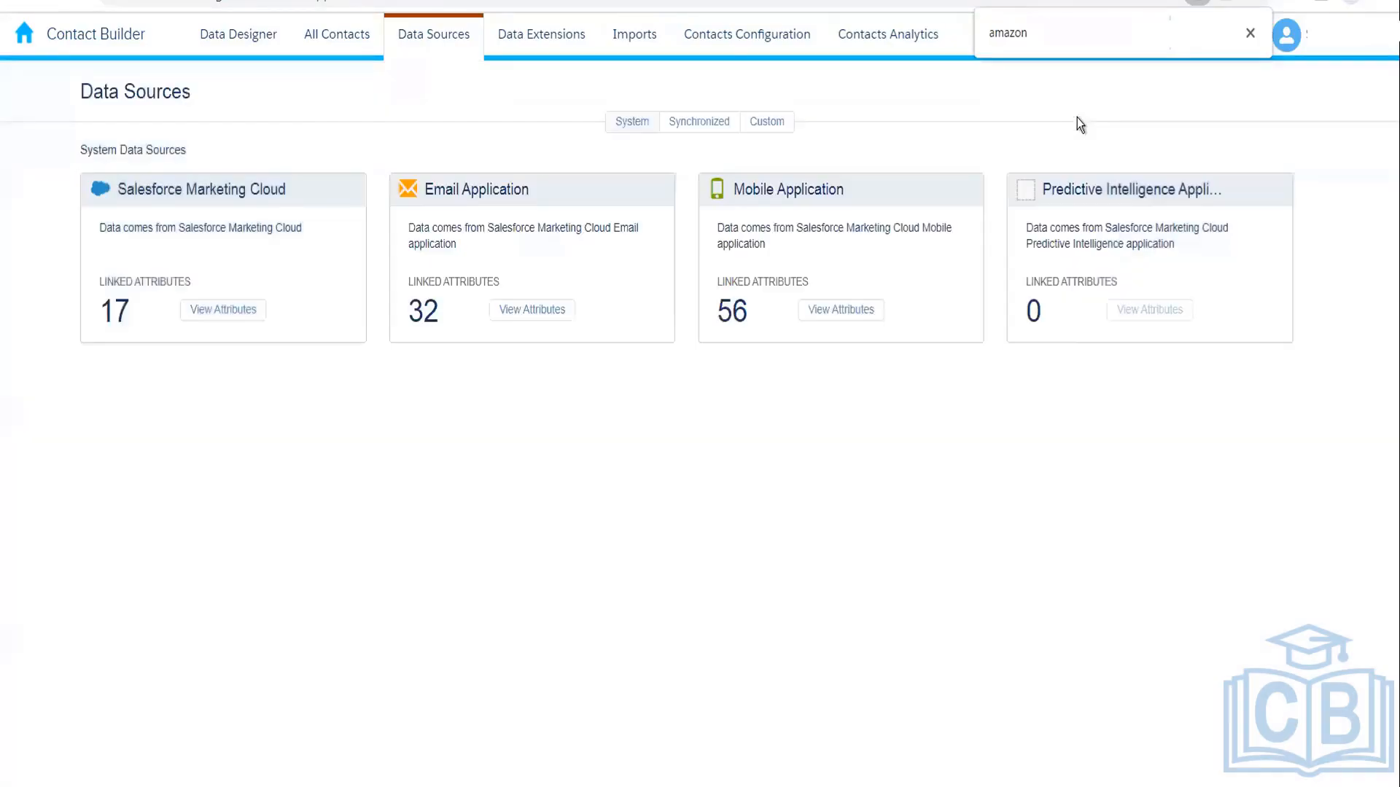
click(832, 319)
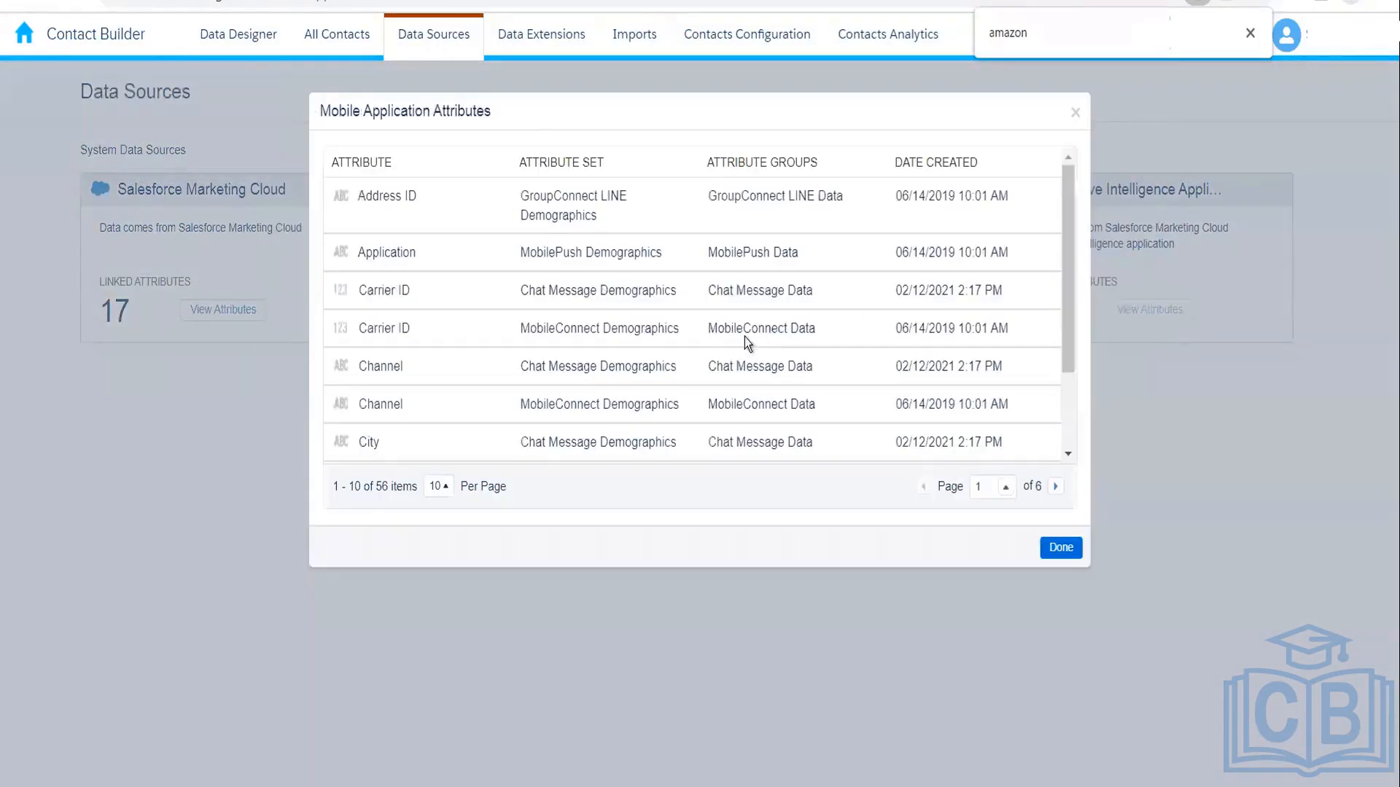
drag(1066, 269, 1069, 408)
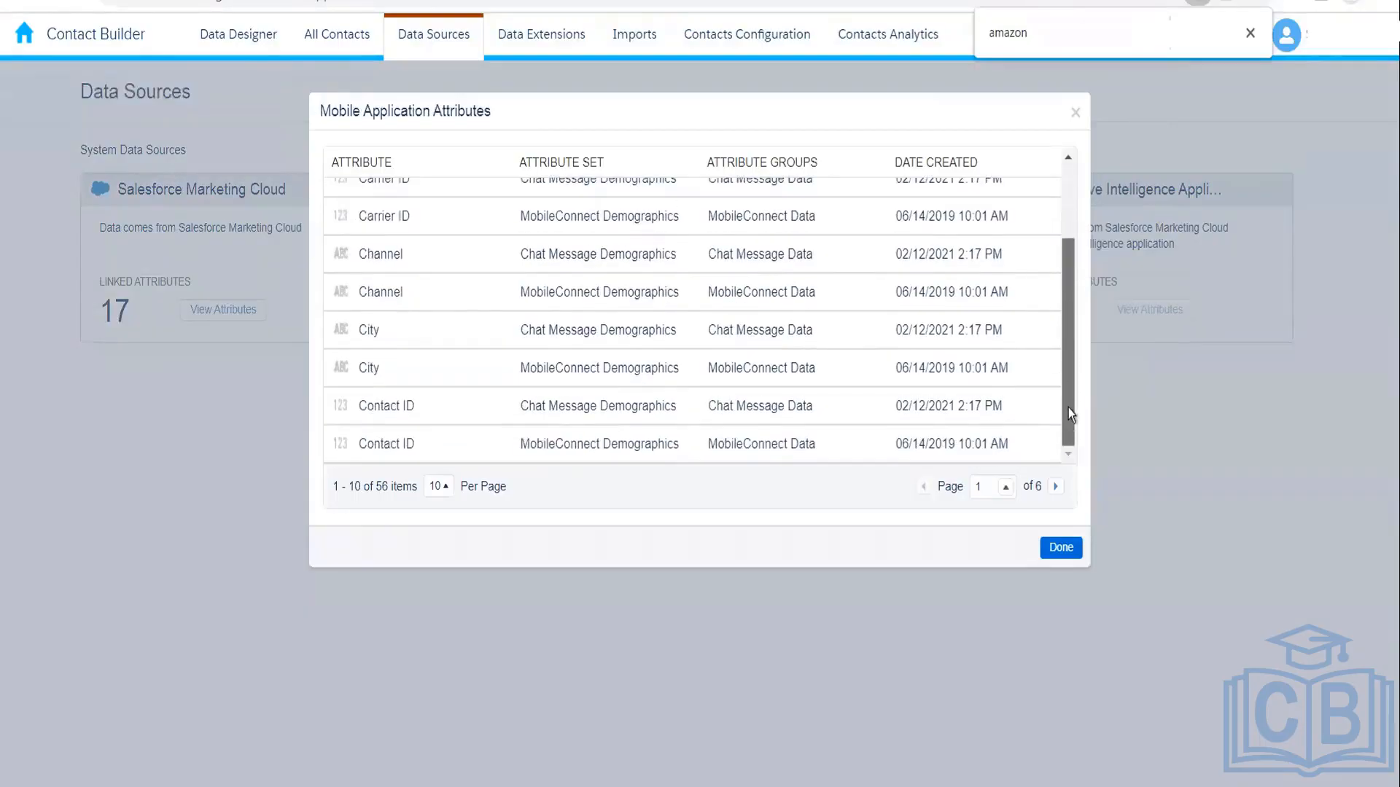
click(1075, 113)
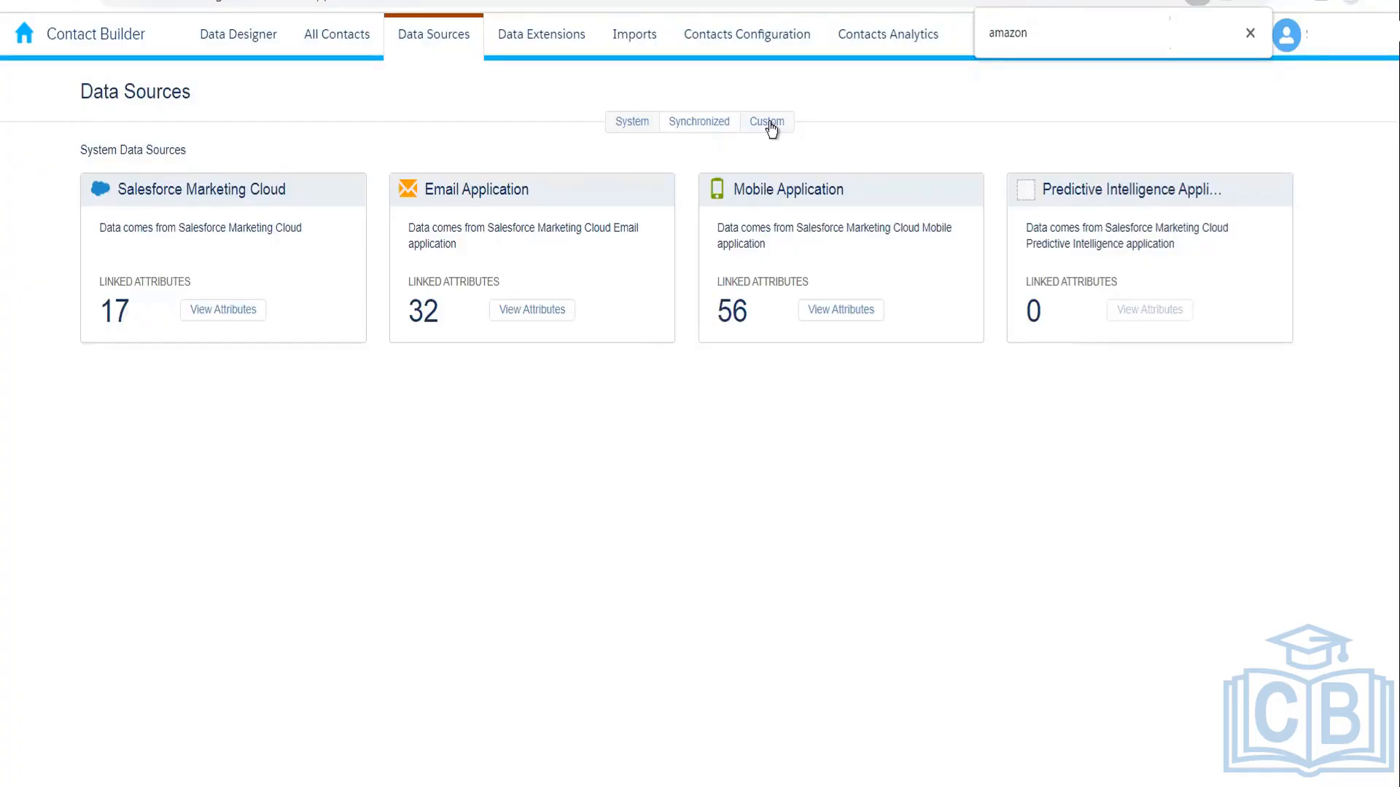
- Create a custom data source named Instagram Channel, without a description or icon
click(694, 131)
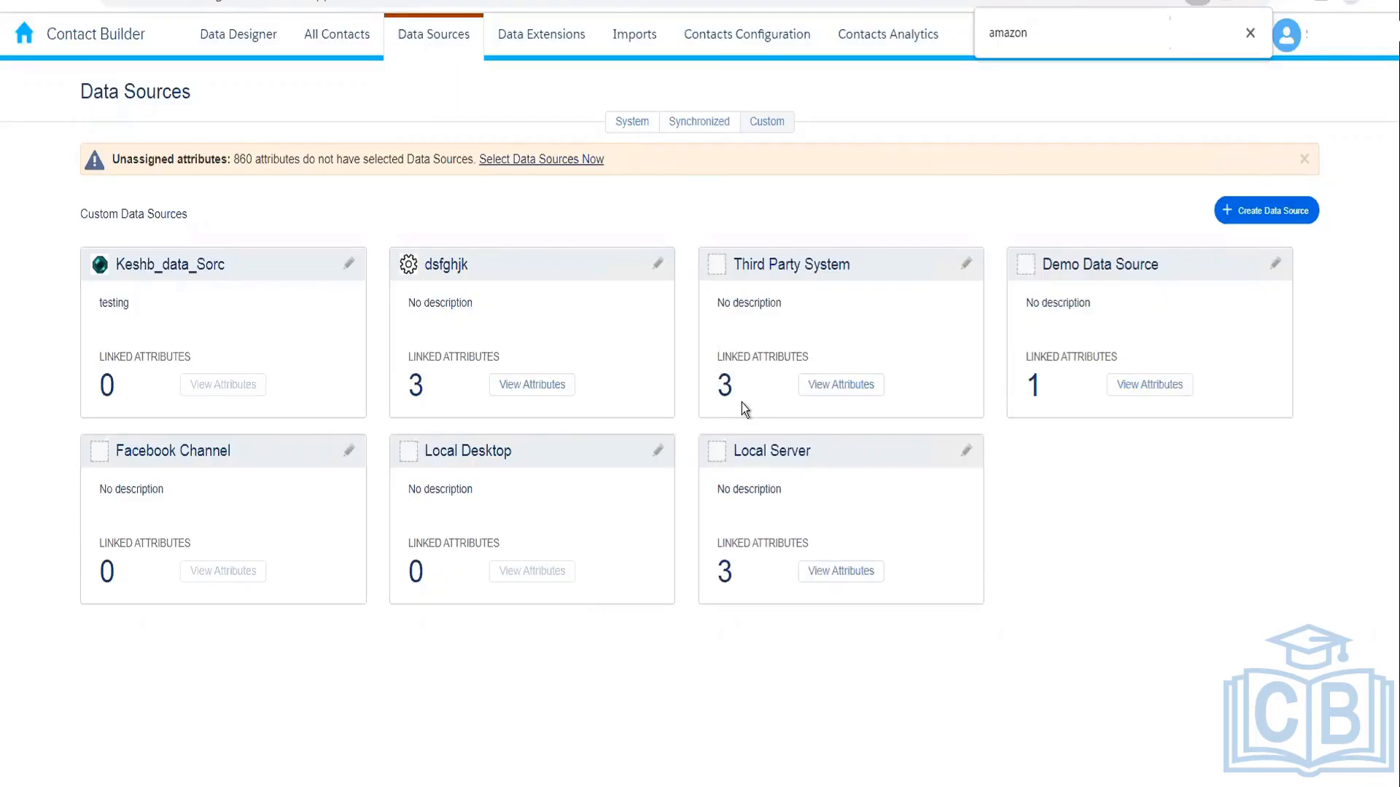
click(1258, 211)
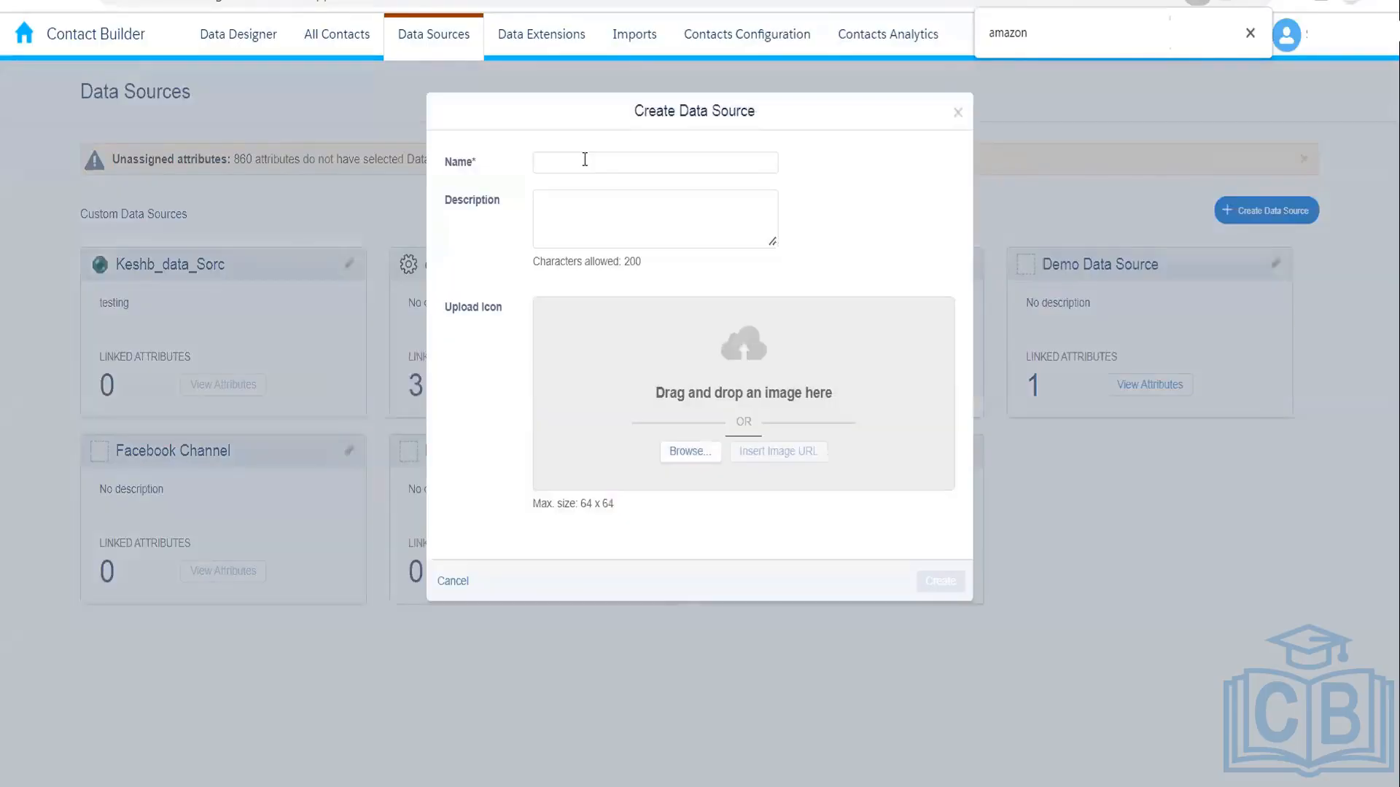
click(584, 160)
text(Instagram)
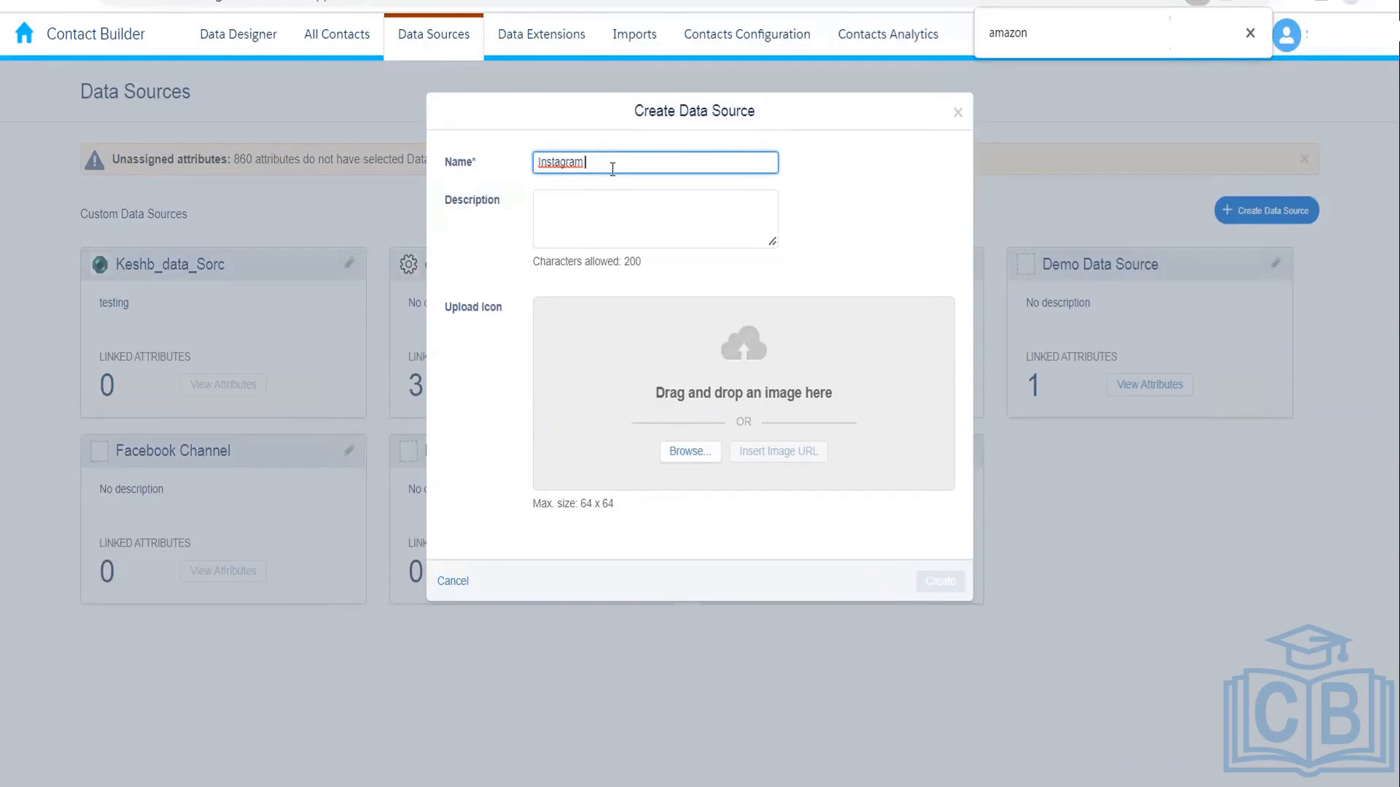
text( Cha)
text(nnel)
click(689, 321)
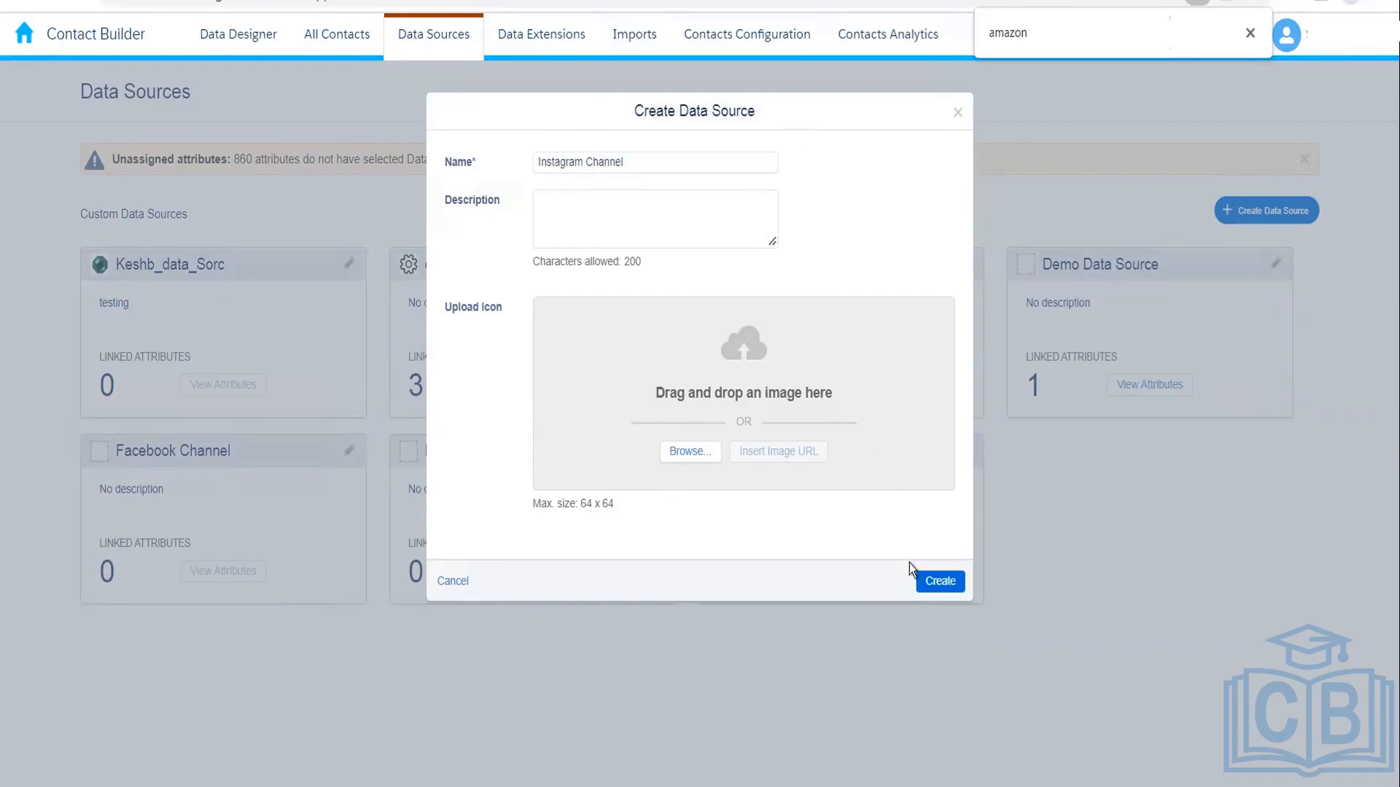
click(939, 582)
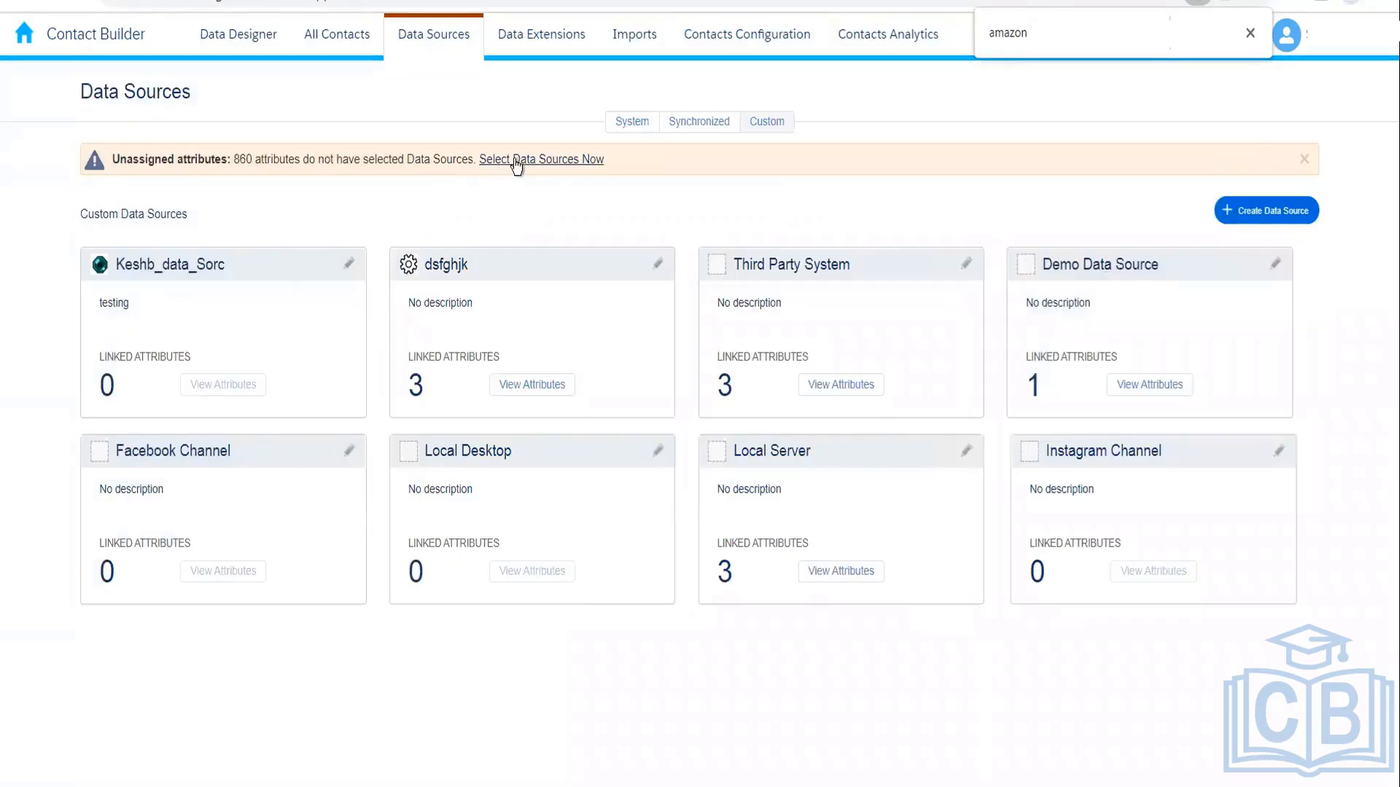
- Open the attributes that have no data source selected, and browse page 45 of the list
click(517, 160)
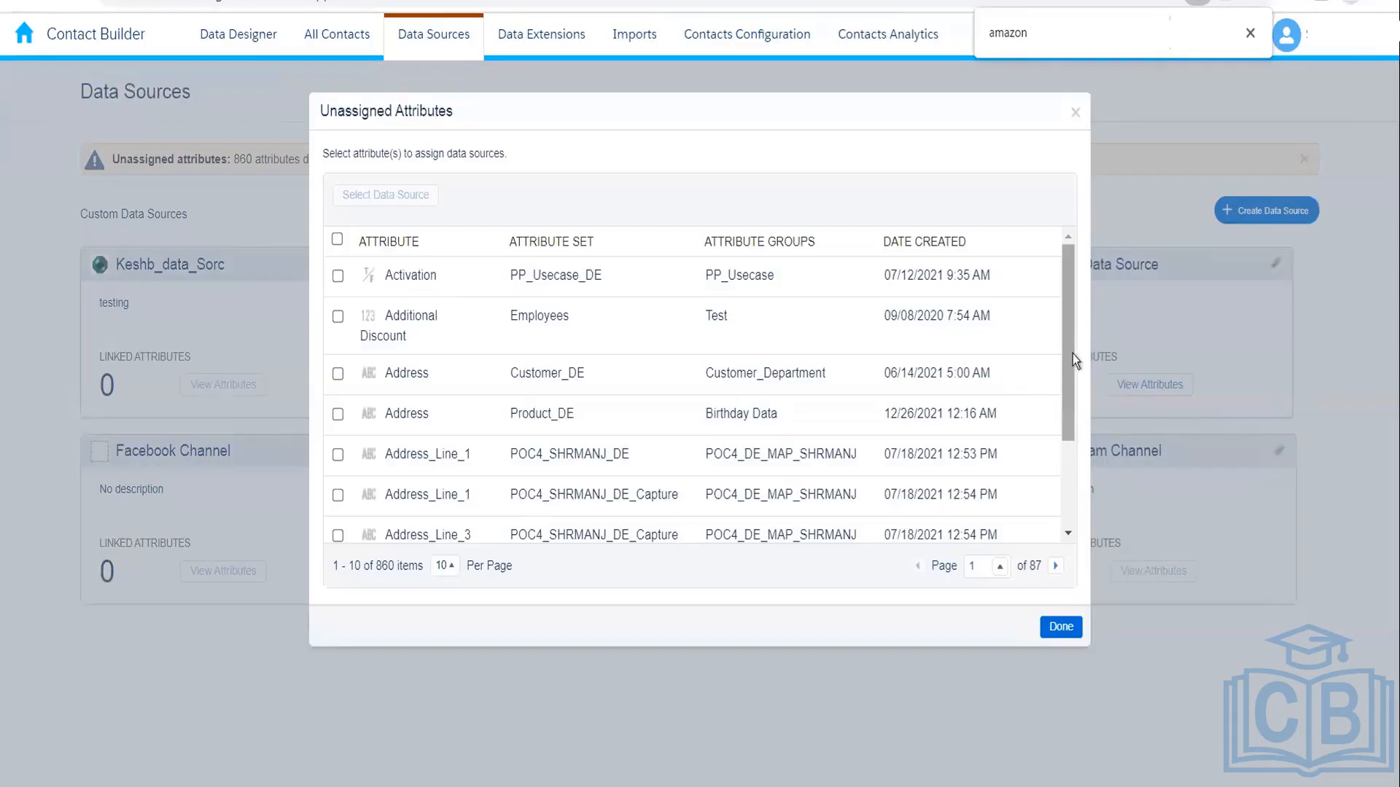
drag(1066, 358, 1057, 467)
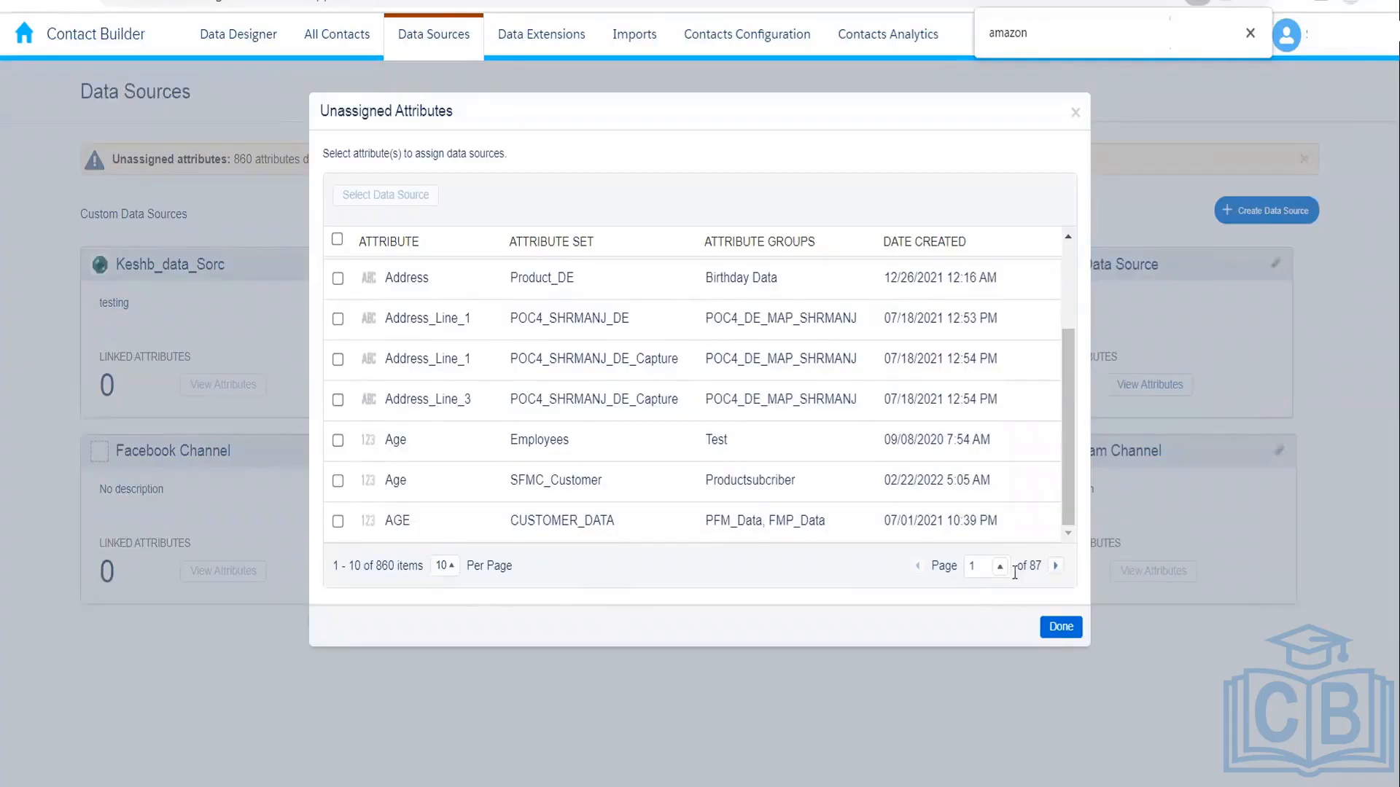
double_click(980, 565)
text(45)
key(Return)
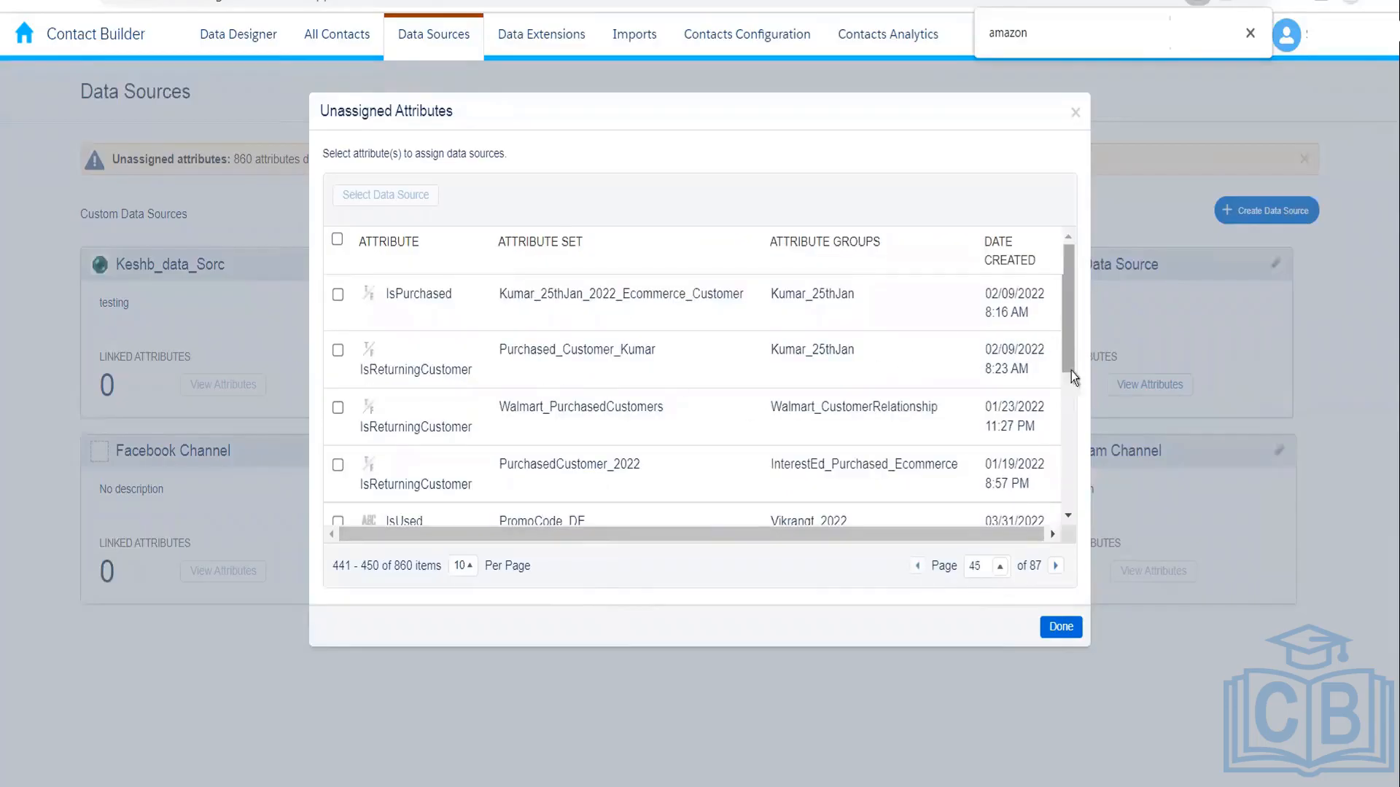
drag(1070, 370, 1066, 532)
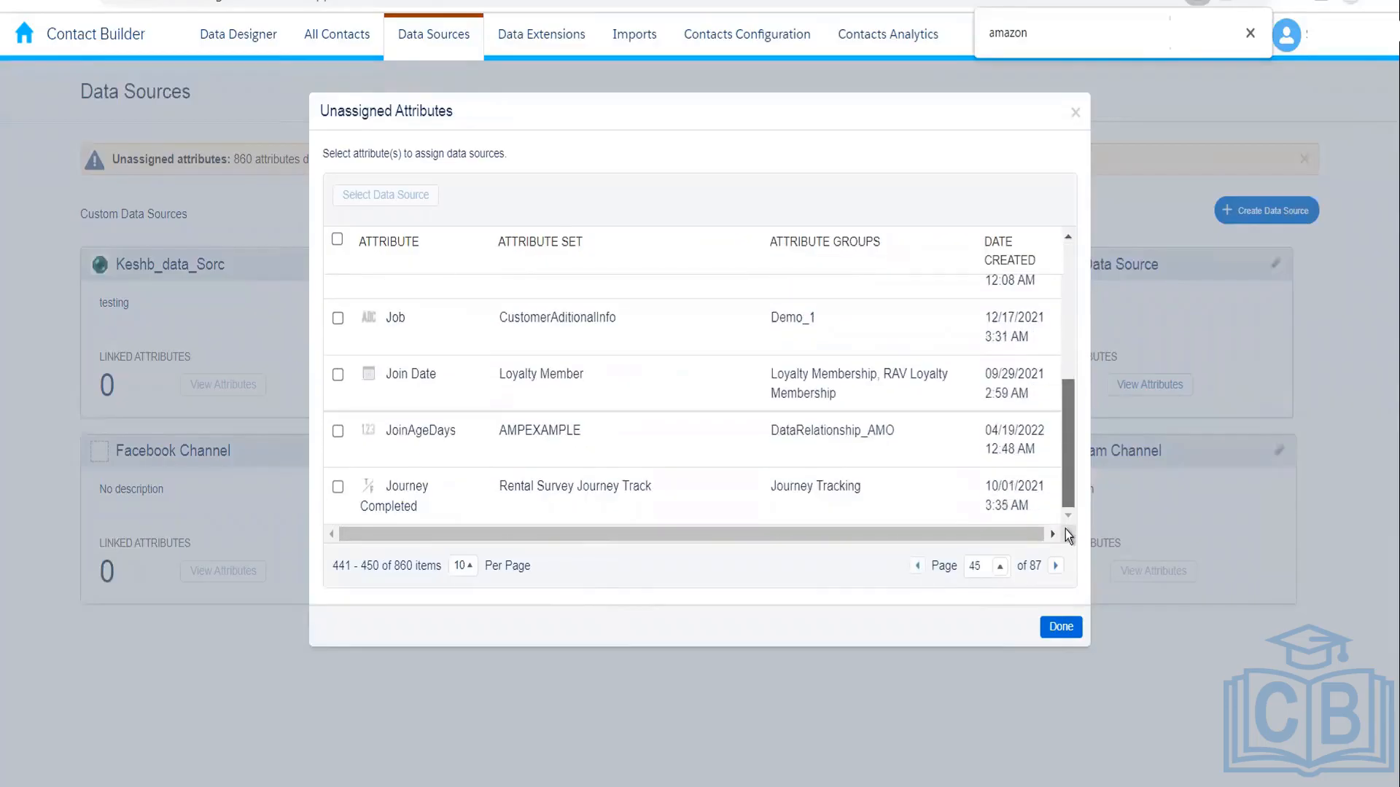
- Assign the unassigned Job and JoinAgeDays attributes to the Instagram Channel data source
click(337, 319)
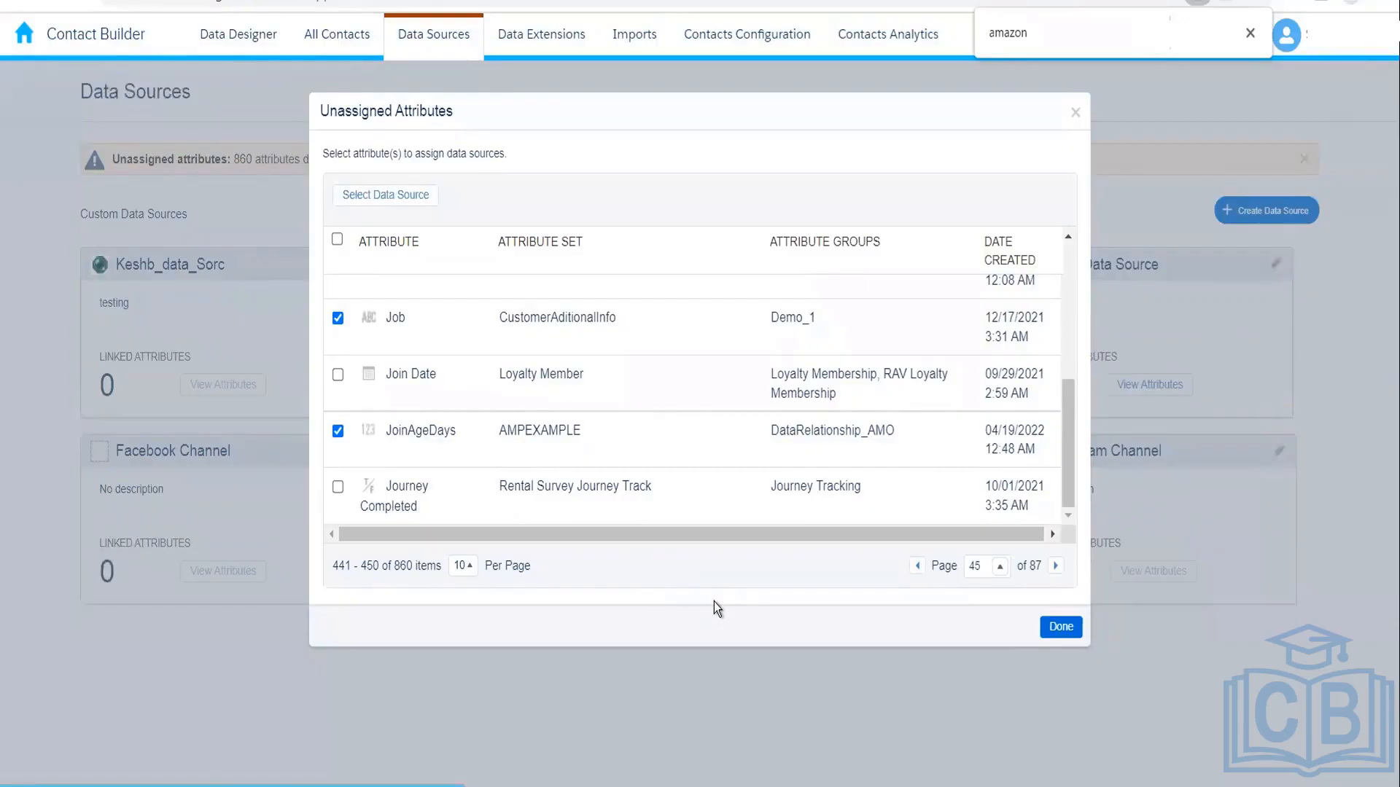
click(398, 198)
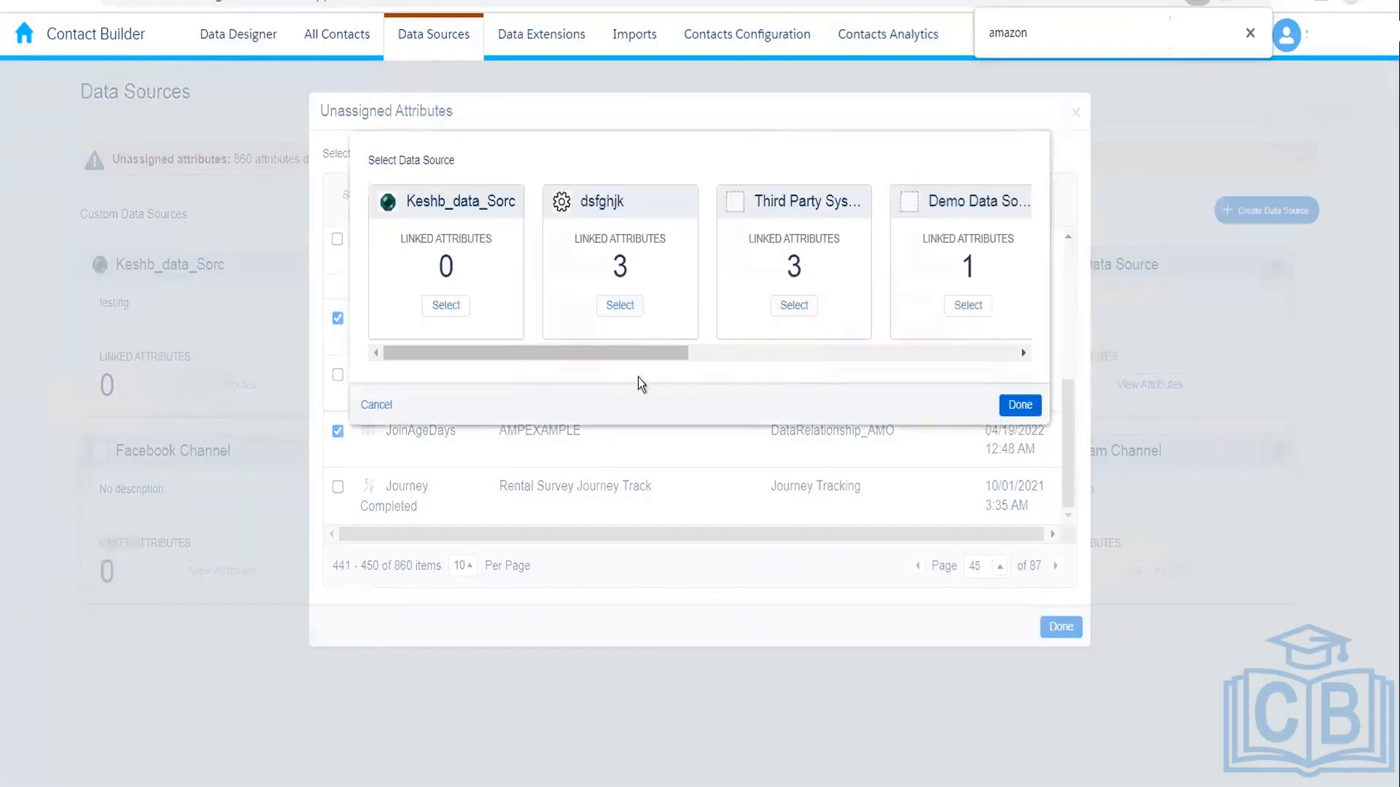
drag(628, 353, 1043, 325)
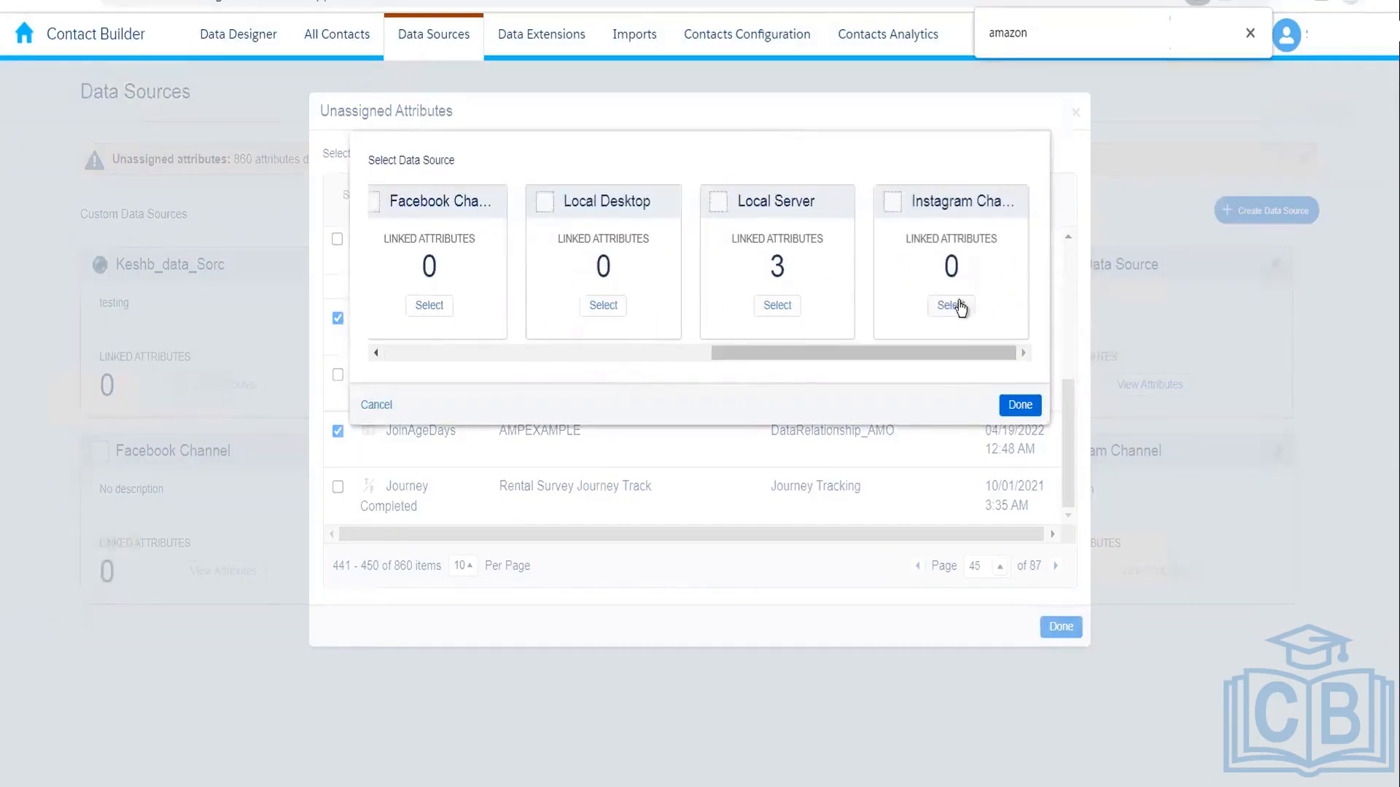
click(1020, 405)
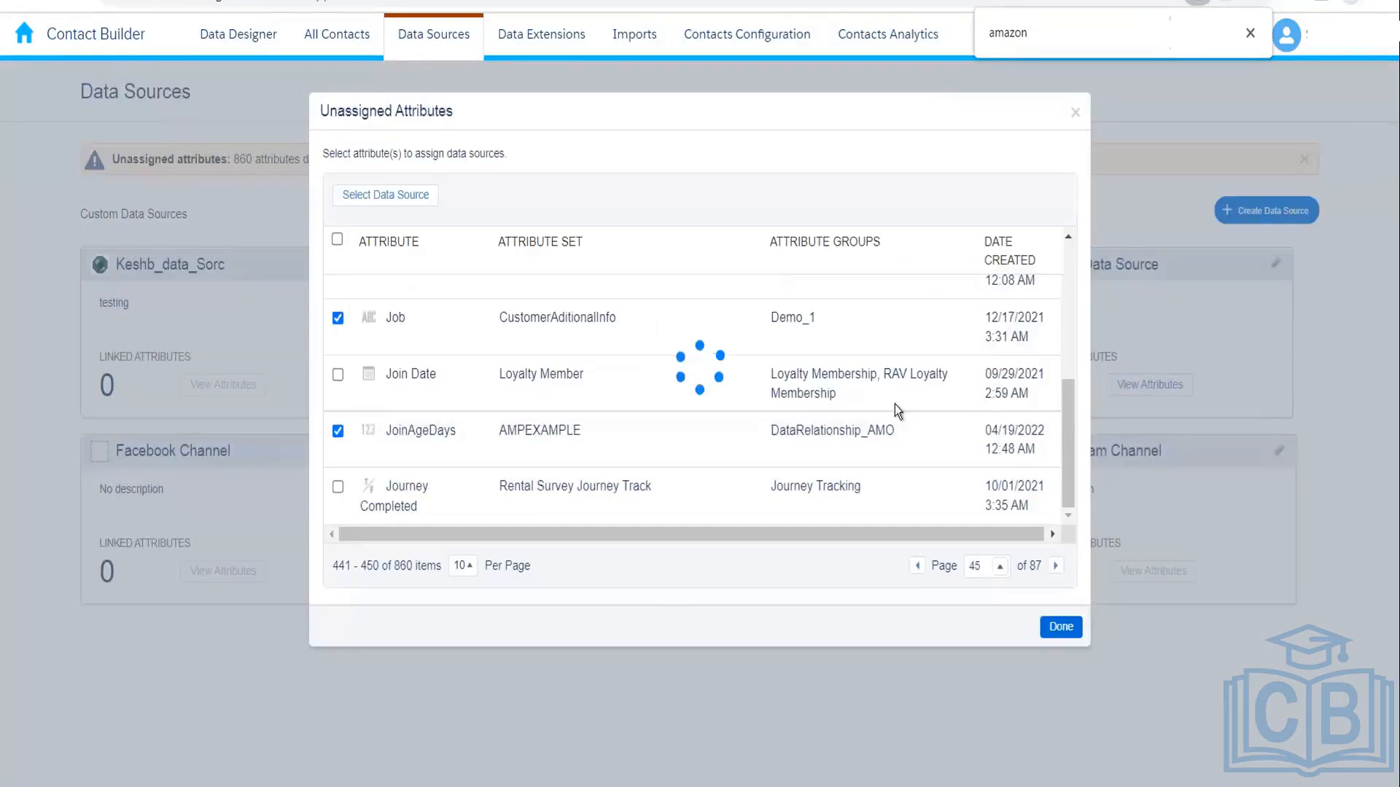